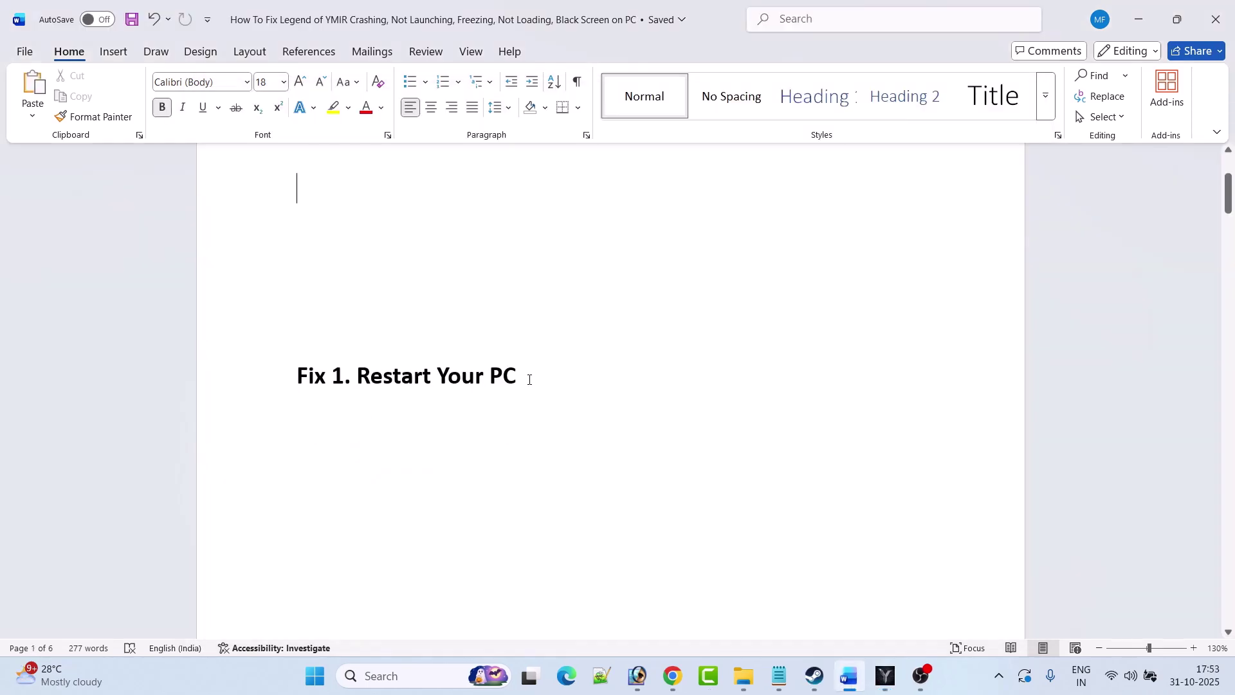
Display the PC's power options, including Restart, and dismiss them without restarting.
{"action": "left_click_drag", "start_coordinate": [525, 380], "coordinate": [373, 381]}
{"action": "left_click", "coordinate": [452, 614]}
{"action": "key", "text": "super"}
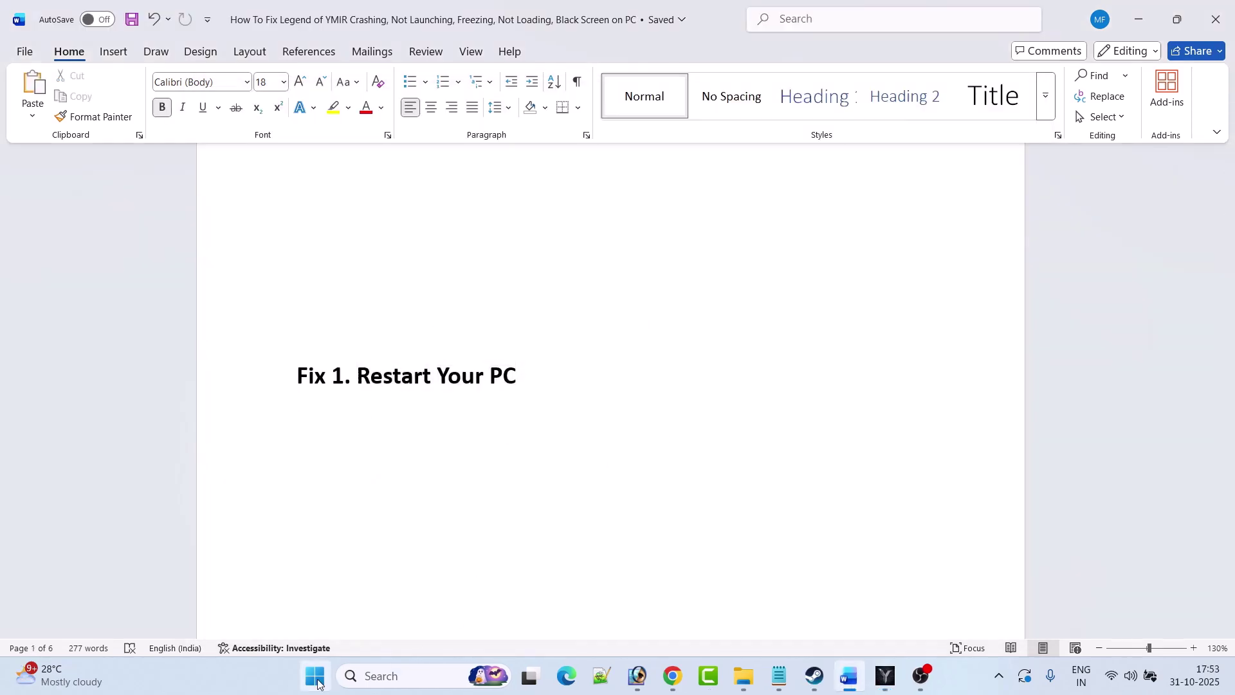
{"action": "left_click", "coordinate": [815, 621]}
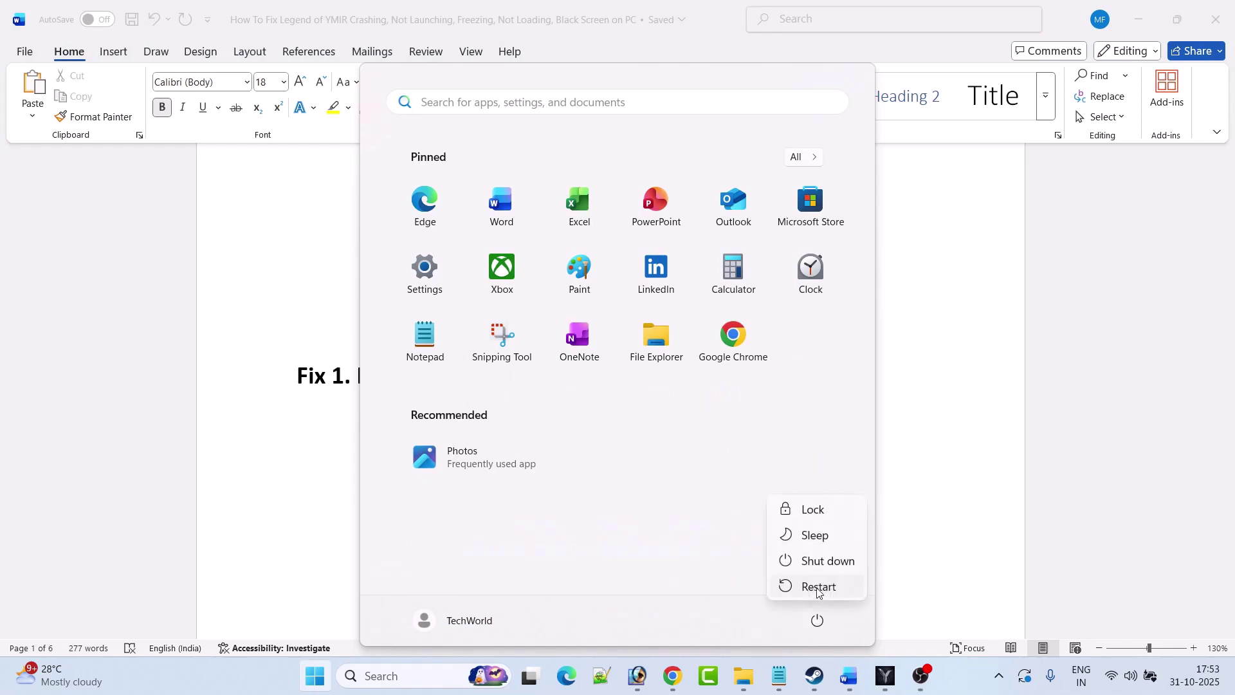
{"action": "left_click", "coordinate": [951, 504]}
{"action": "left_click", "coordinate": [952, 502]}
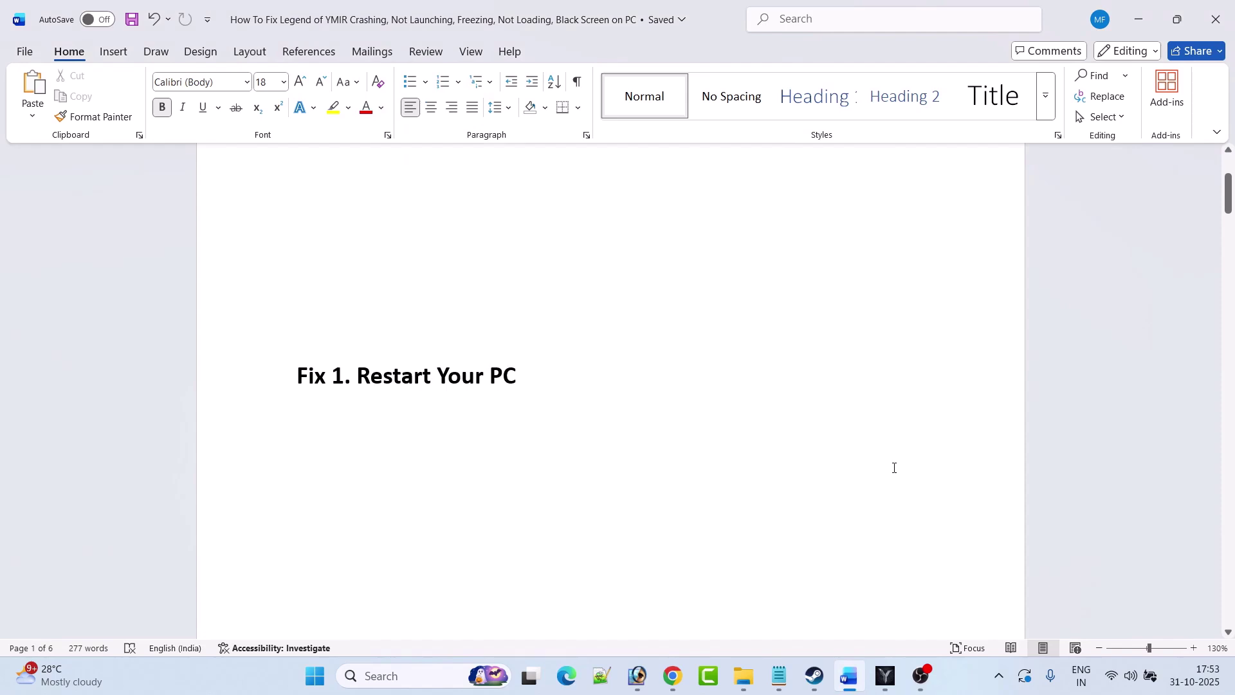
After reading the Fix 2 instructions, open the game's installation folder C:\Wemade\LegendOfYmirG\client in File Explorer.
{"action": "scroll", "coordinate": [894, 468], "scroll_direction": "down", "scroll_amount": 5}
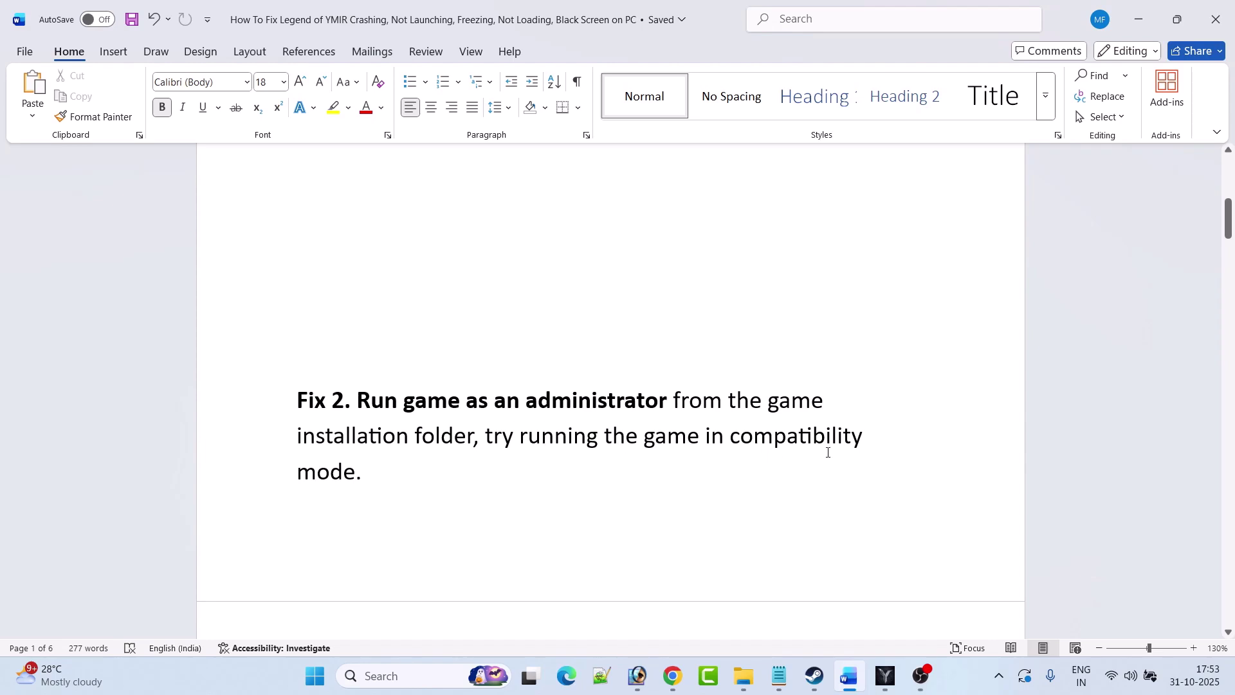
{"action": "scroll", "coordinate": [442, 401], "scroll_direction": "down", "scroll_amount": 1}
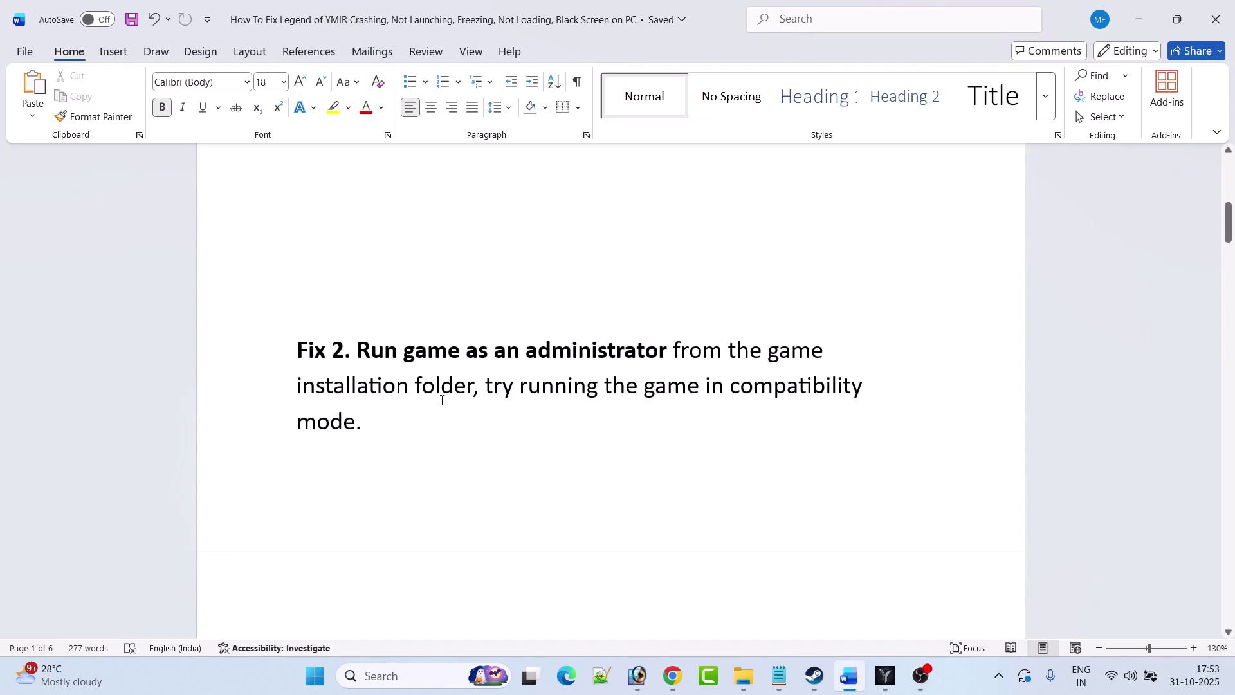
{"action": "left_click_drag", "start_coordinate": [431, 390], "coordinate": [297, 387]}
{"action": "left_click", "coordinate": [454, 468]}
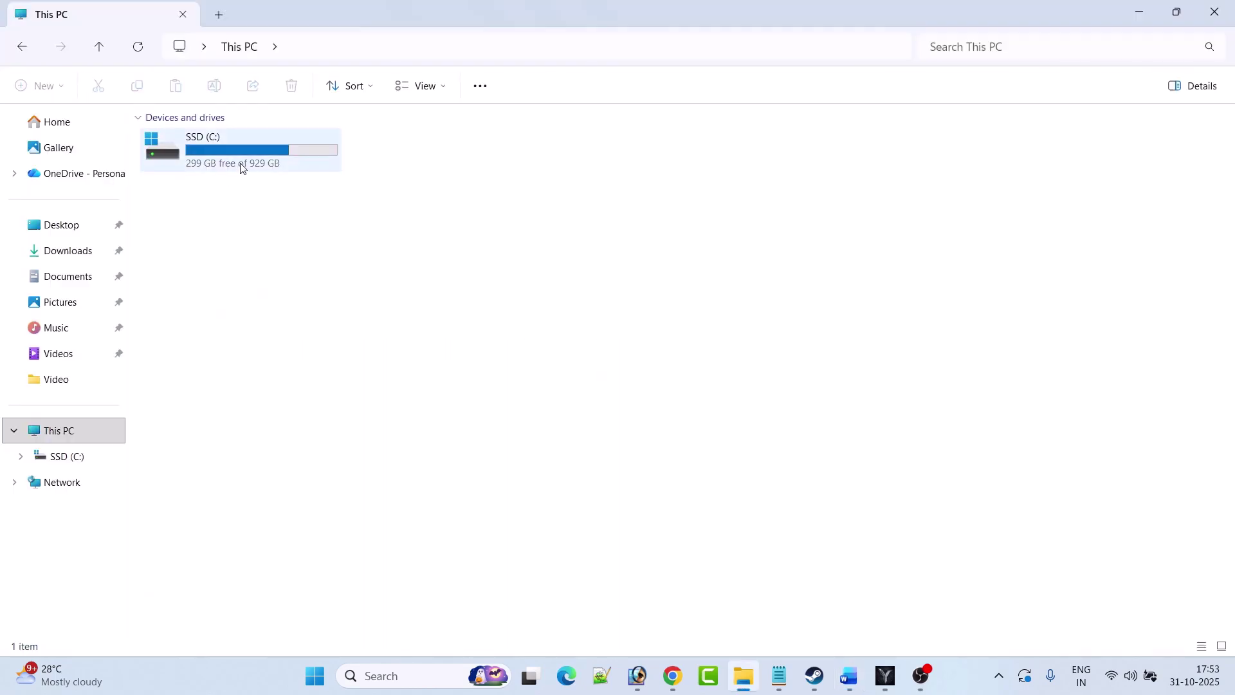
{"action": "double_click", "coordinate": [238, 149]}
{"action": "left_click", "coordinate": [182, 533]}
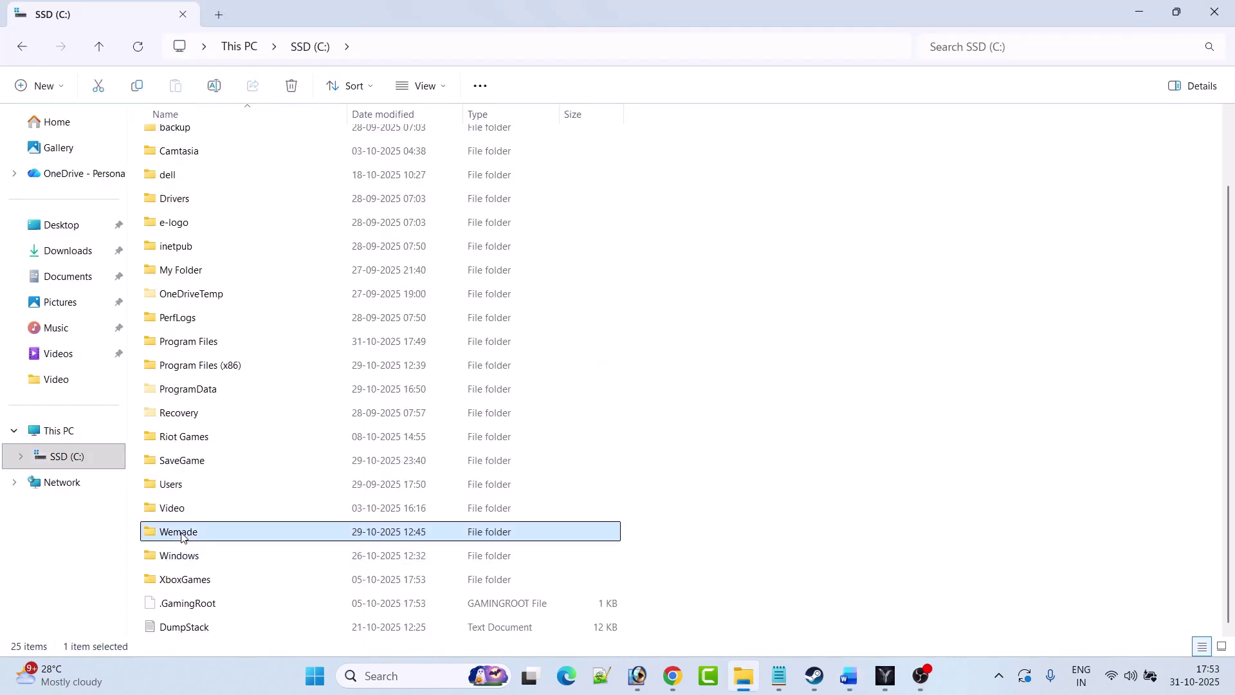
{"action": "double_click", "coordinate": [218, 537]}
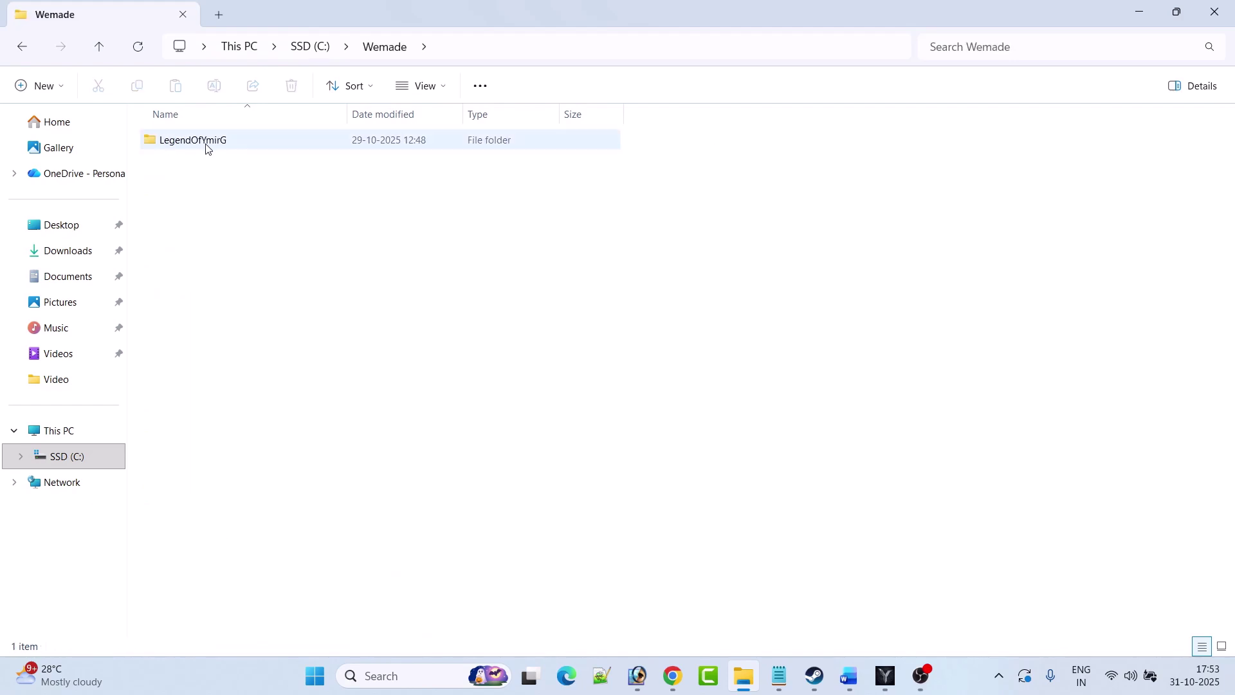
{"action": "double_click", "coordinate": [206, 147]}
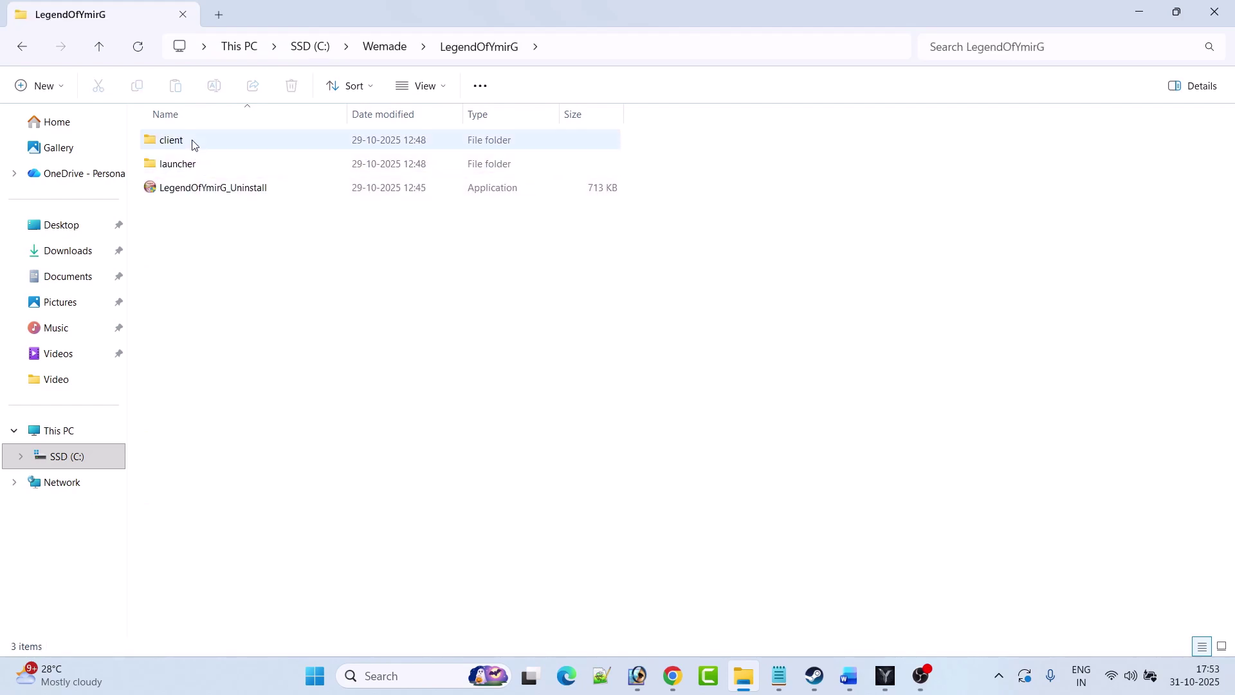
{"action": "double_click", "coordinate": [193, 144]}
Look at the option to run the YmirGL application as administrator and dismiss it without running the game.
{"action": "left_click", "coordinate": [196, 291]}
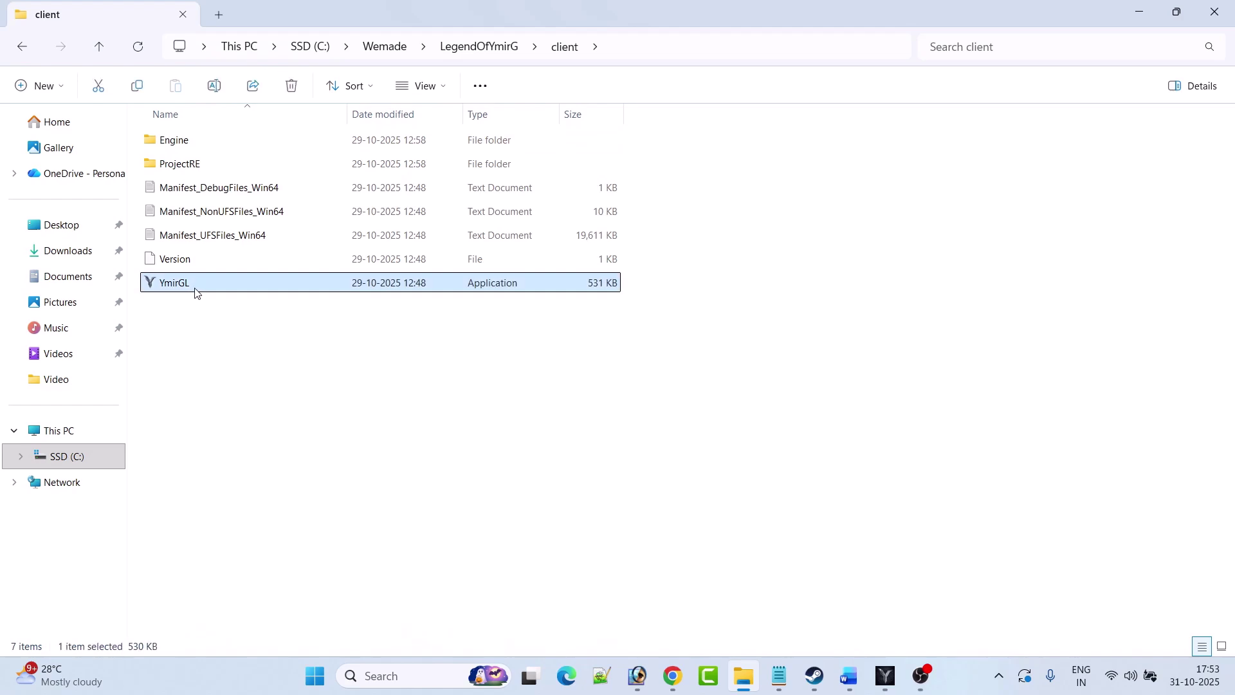
{"action": "right_click", "coordinate": [202, 289]}
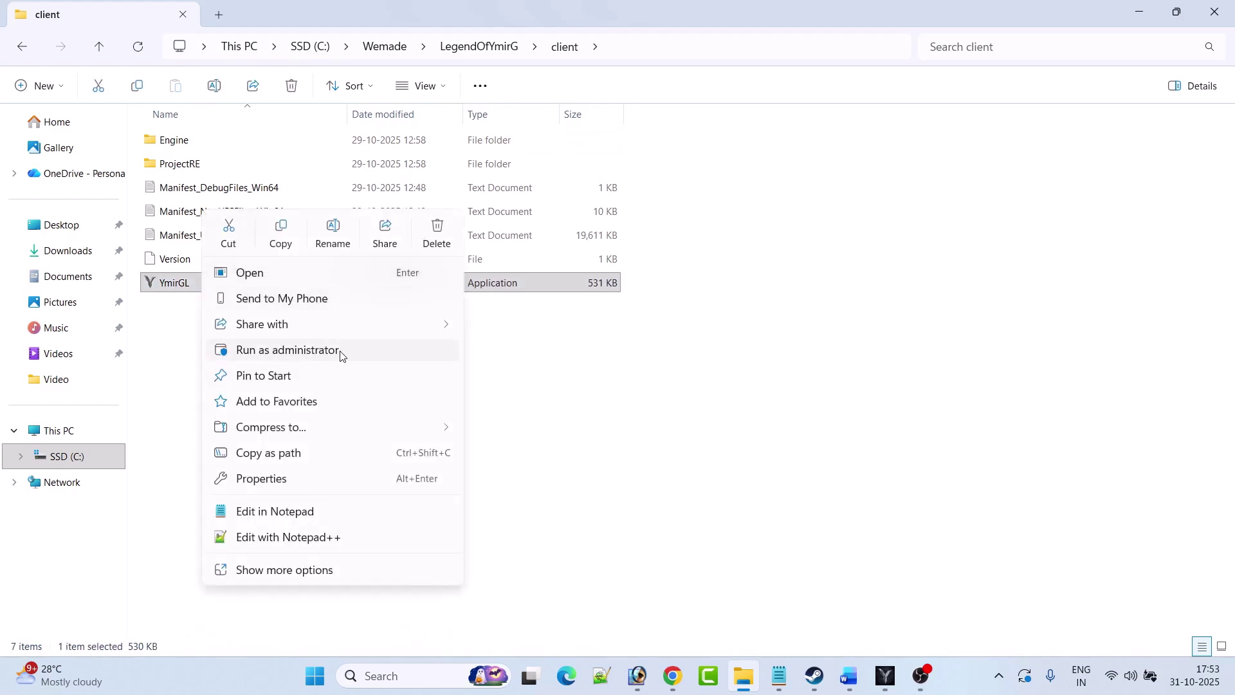
{"action": "left_click", "coordinate": [505, 400]}
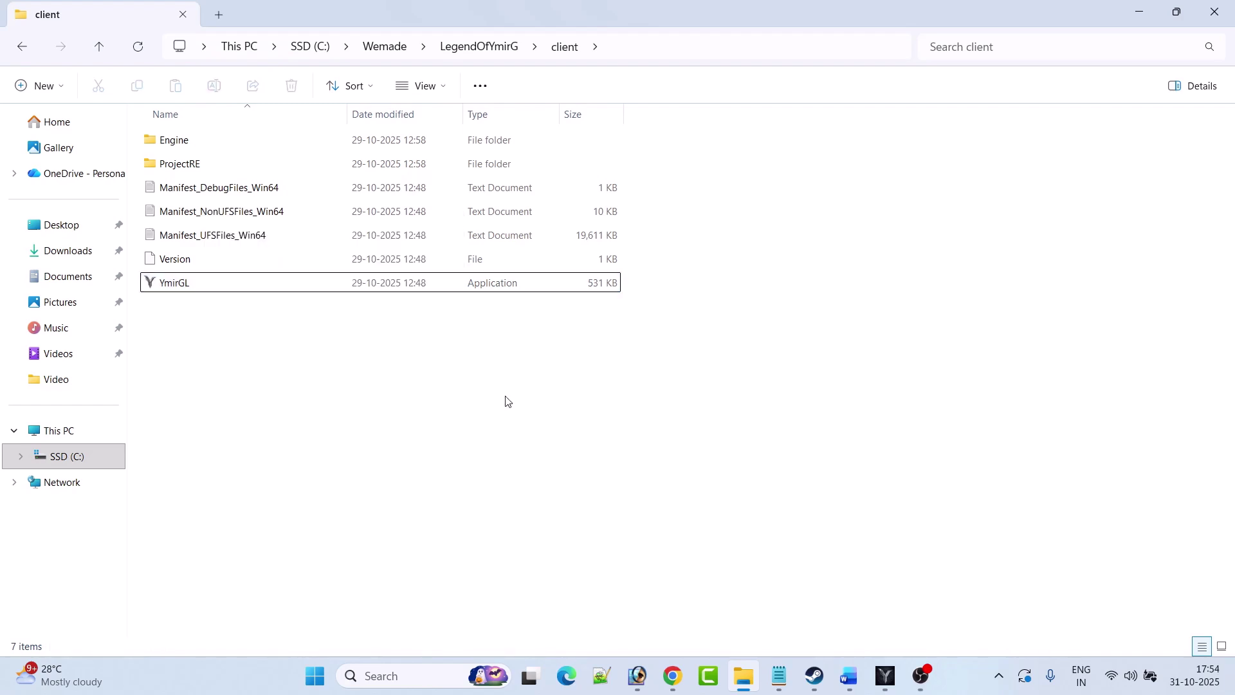
Open the ProjectRE\Binaries\Win64 subfolder and select the YmirGL-Win64-Shipping application.
{"action": "double_click", "coordinate": [209, 169]}
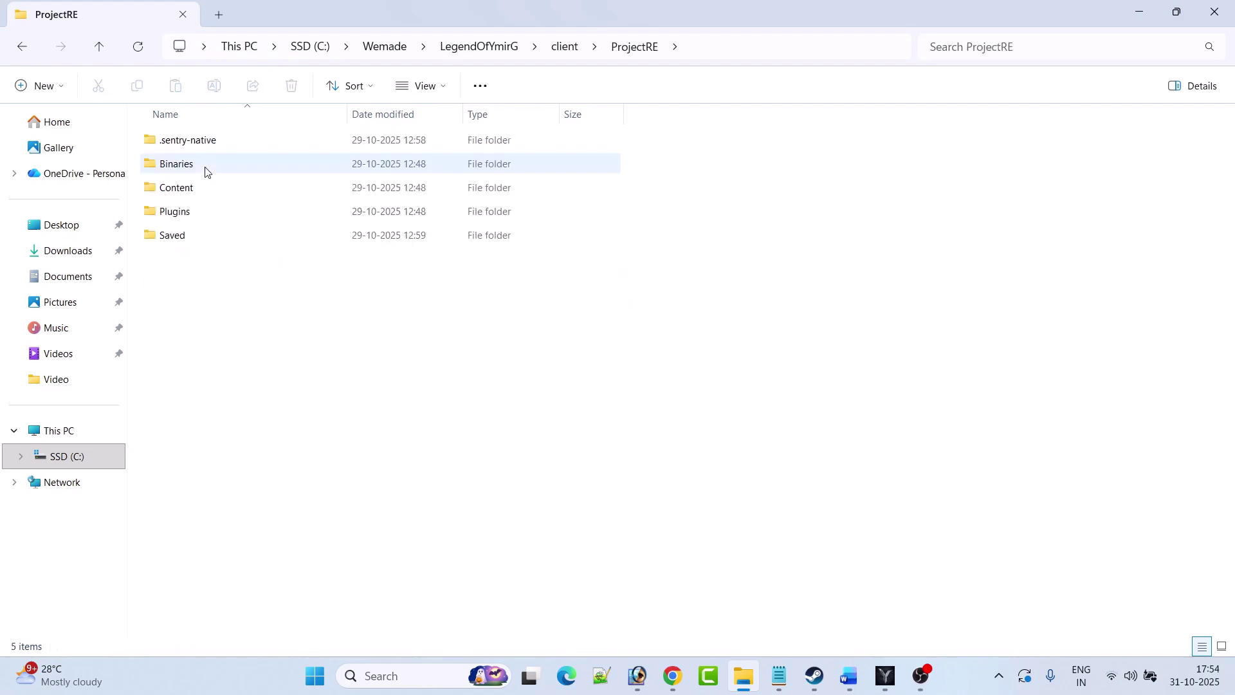
{"action": "double_click", "coordinate": [206, 169]}
{"action": "double_click", "coordinate": [184, 146]}
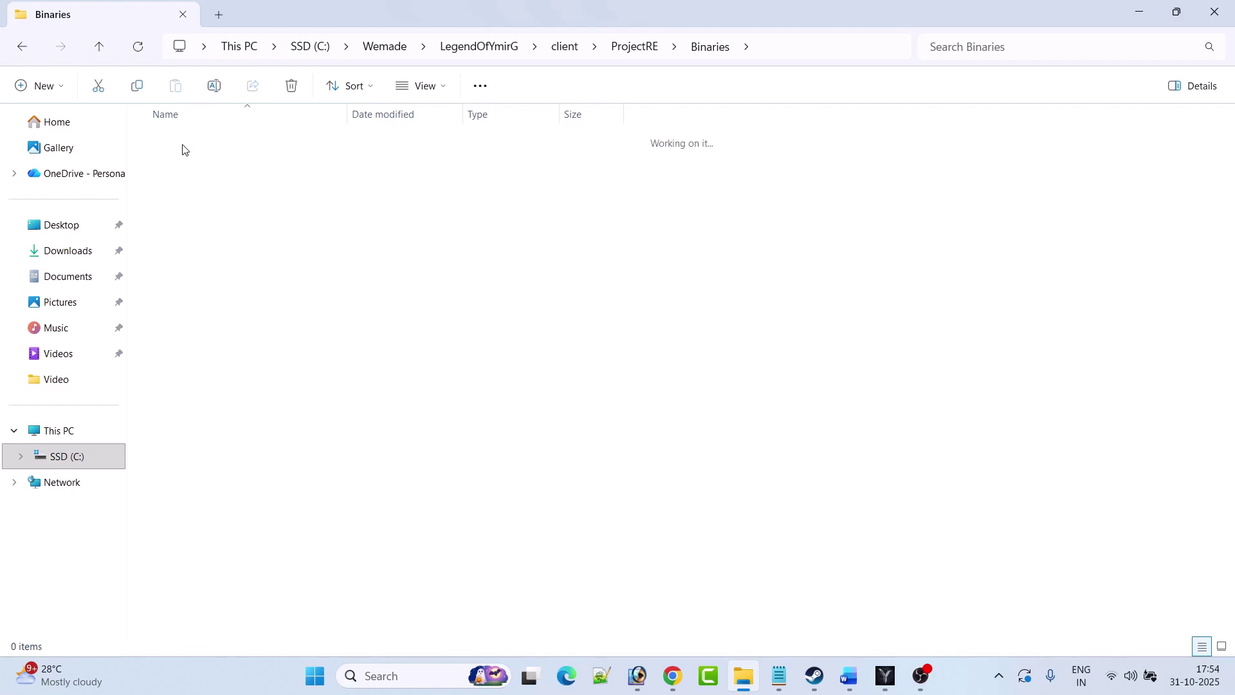
{"action": "left_click", "coordinate": [222, 525]}
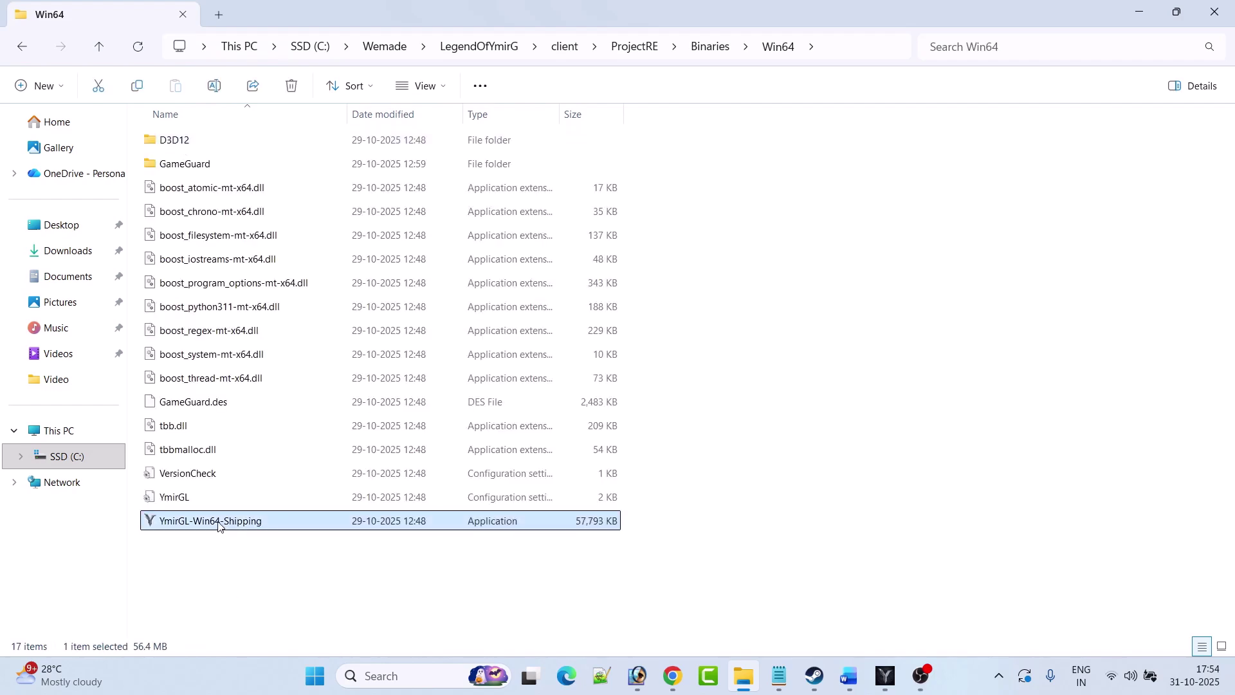
Set YmirGL-Win64-Shipping to run as an administrator in its compatibility properties and apply the change.
{"action": "right_click", "coordinate": [274, 521]}
{"action": "left_click", "coordinate": [334, 414]}
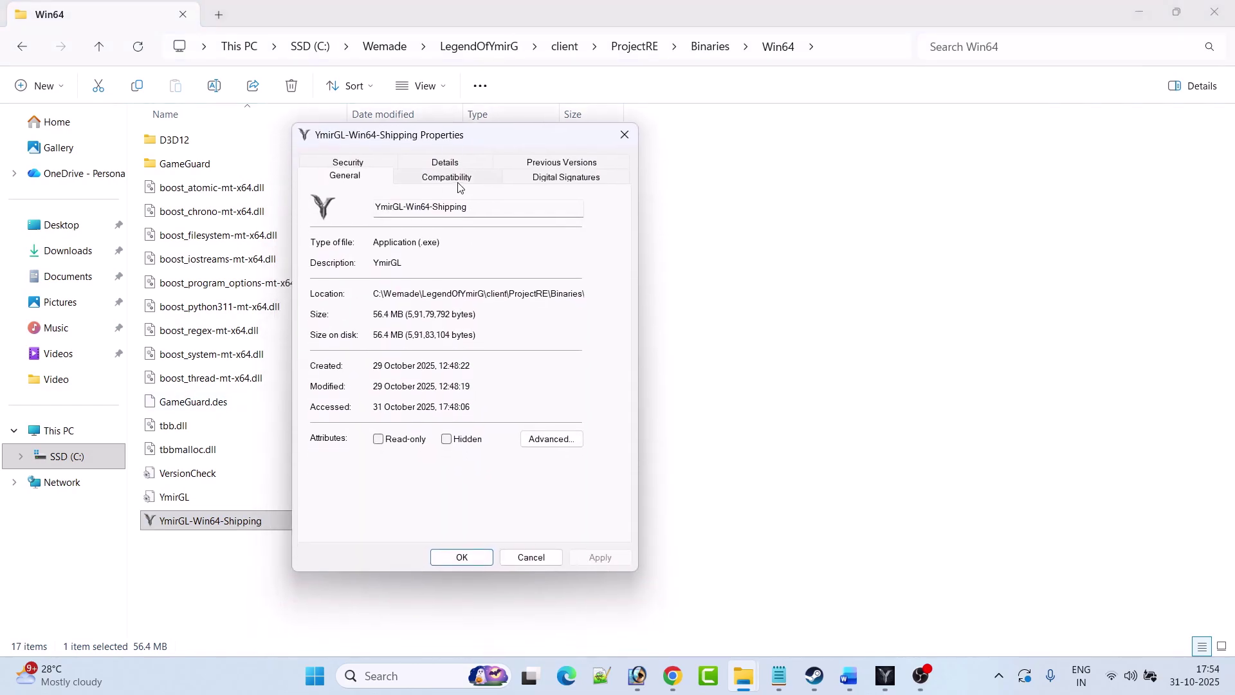
{"action": "left_click", "coordinate": [454, 181]}
{"action": "left_click", "coordinate": [324, 430]}
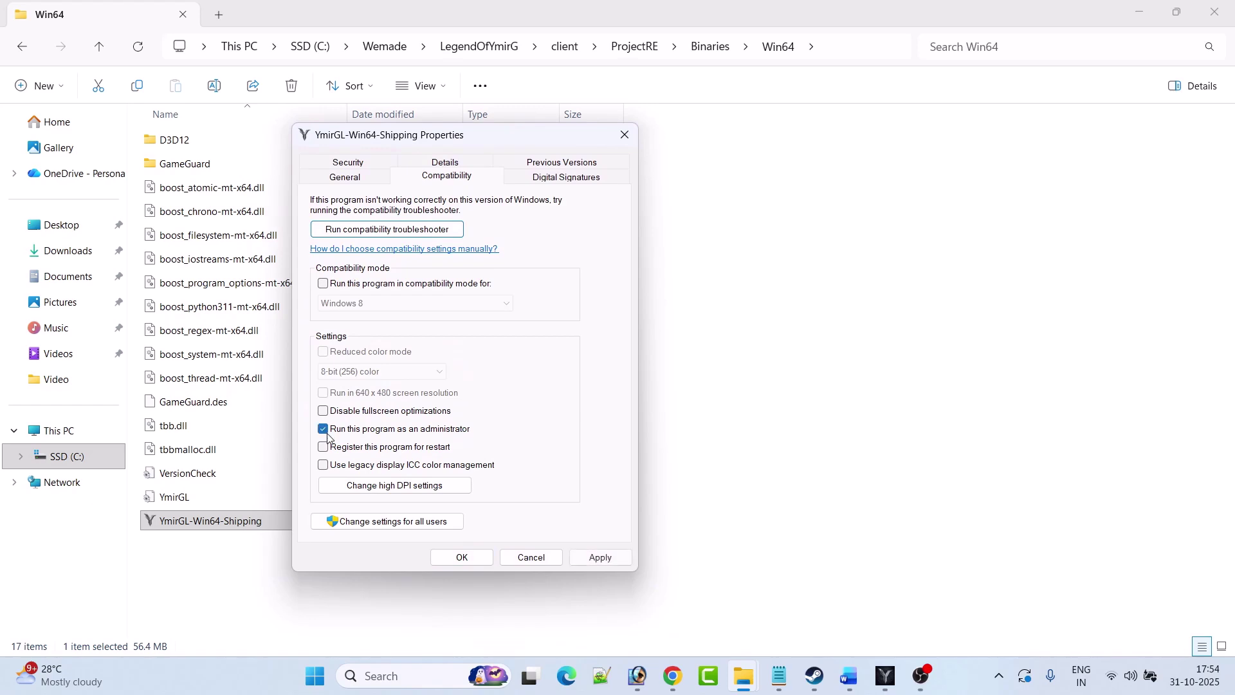
{"action": "left_click", "coordinate": [598, 557]}
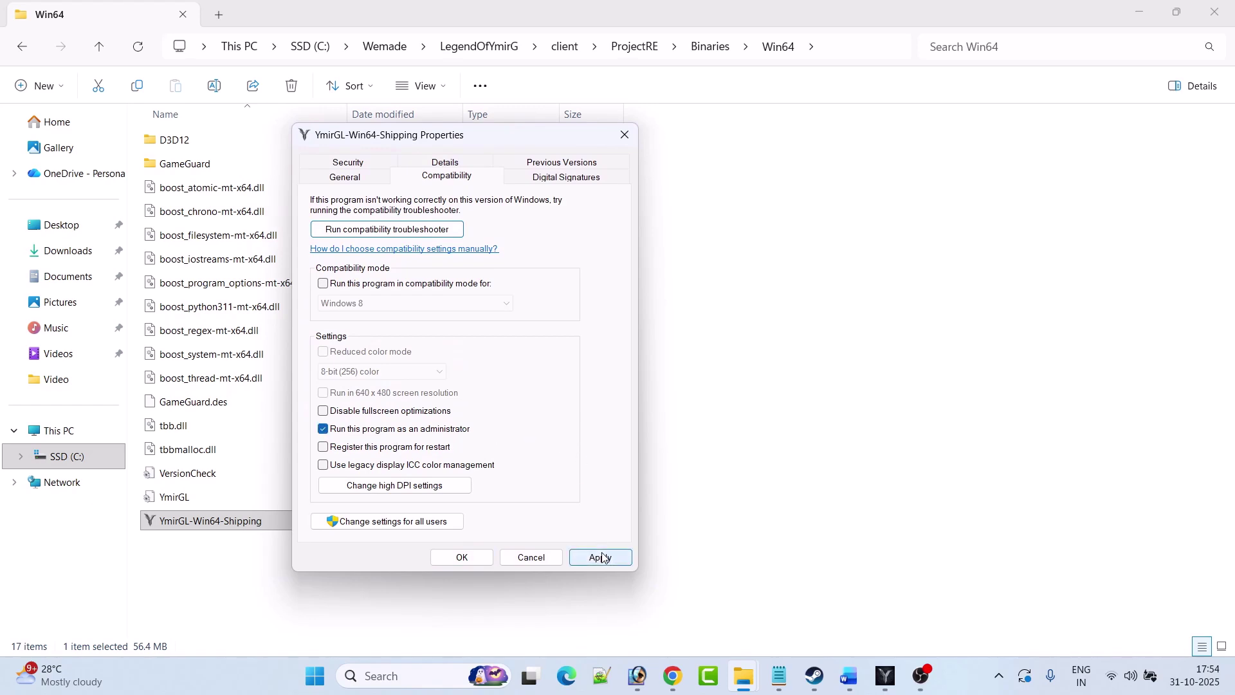
{"action": "left_click", "coordinate": [214, 529]}
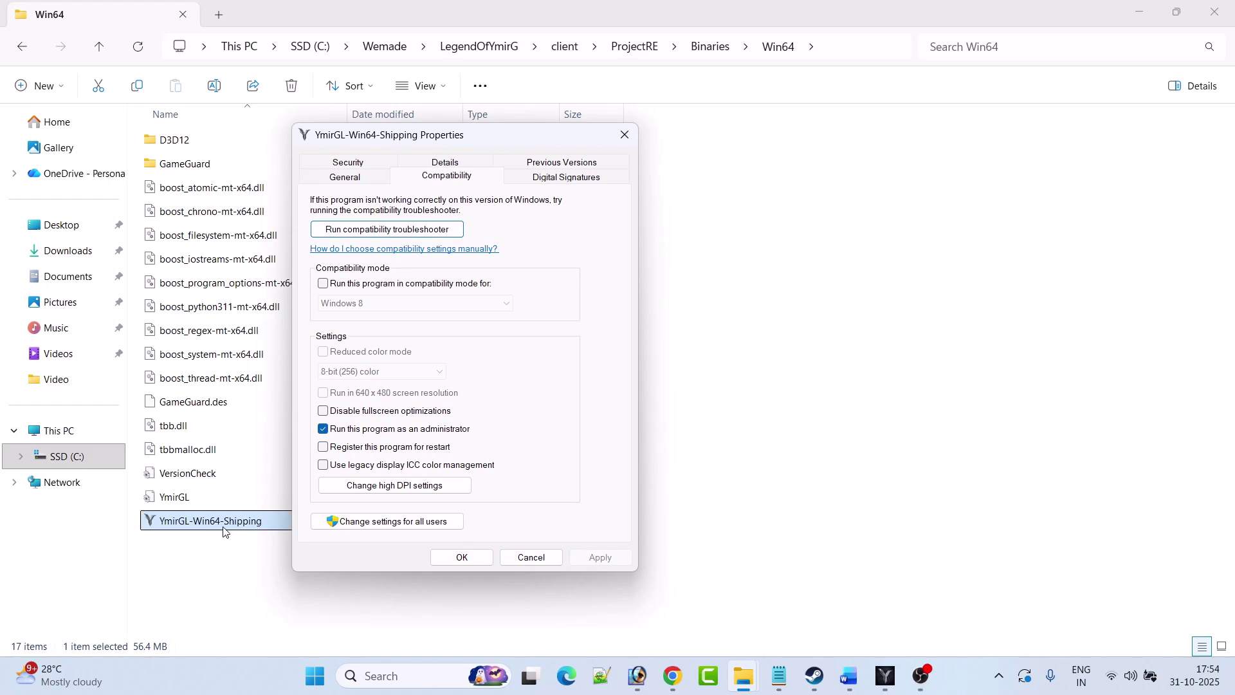
{"action": "left_click", "coordinate": [324, 429]}
{"action": "left_click", "coordinate": [324, 429]}
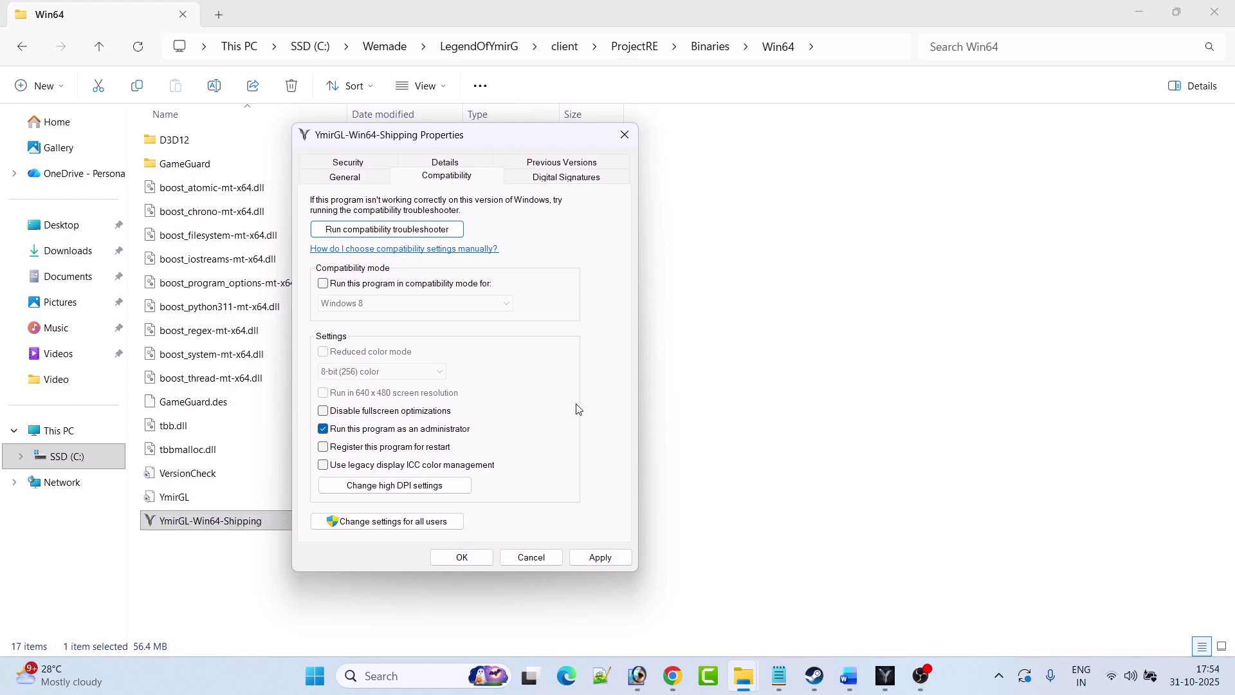
Enable compatibility mode for the game executable with Windows 8 and apply it.
{"action": "left_click", "coordinate": [323, 284]}
{"action": "left_click", "coordinate": [489, 302]}
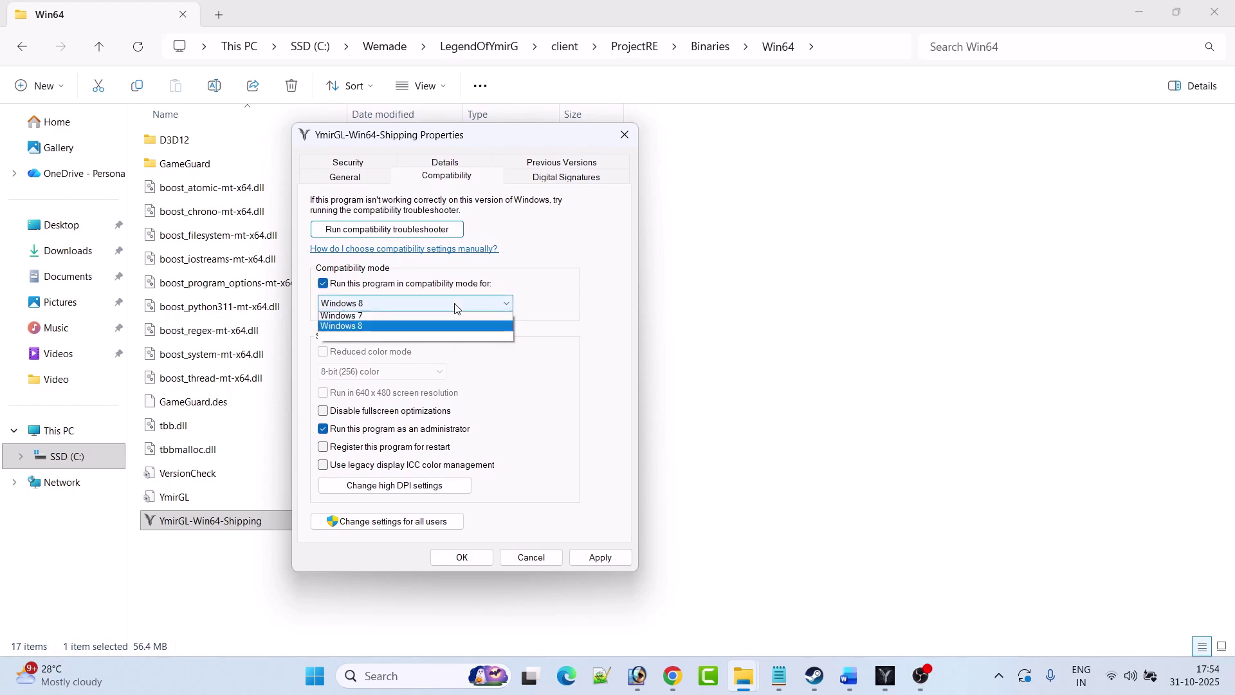
{"action": "left_click", "coordinate": [395, 362]}
{"action": "left_click", "coordinate": [599, 557]}
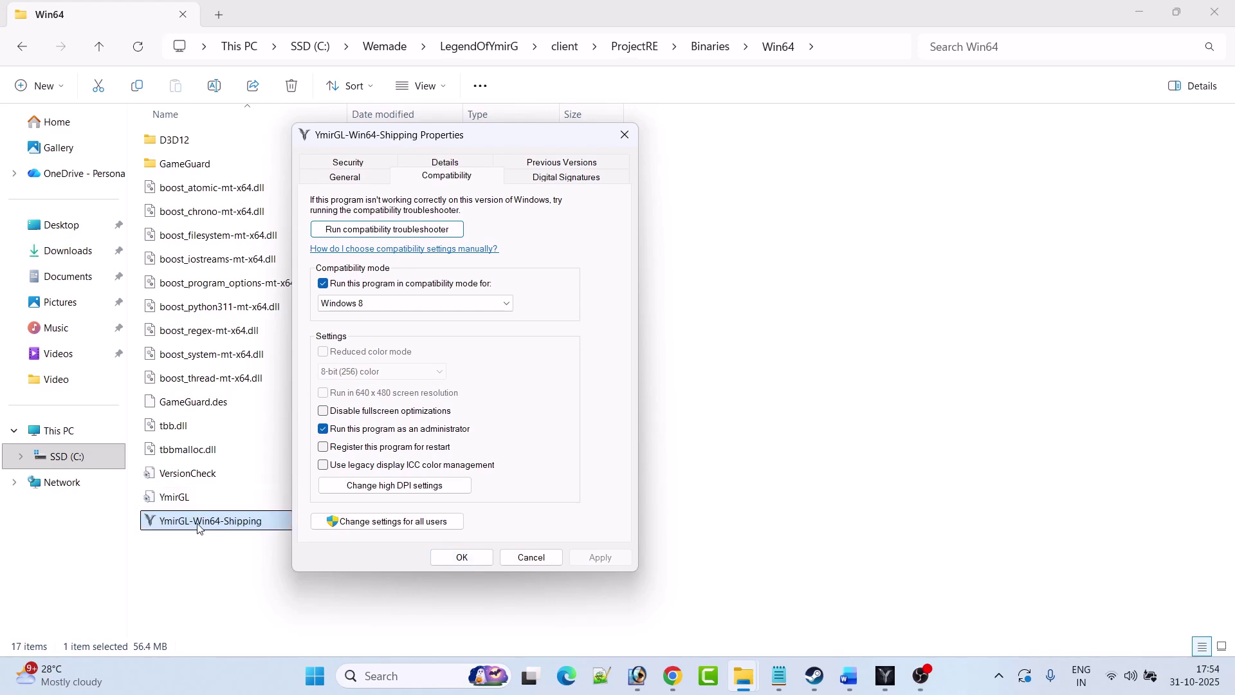
{"action": "left_click", "coordinate": [546, 384]}
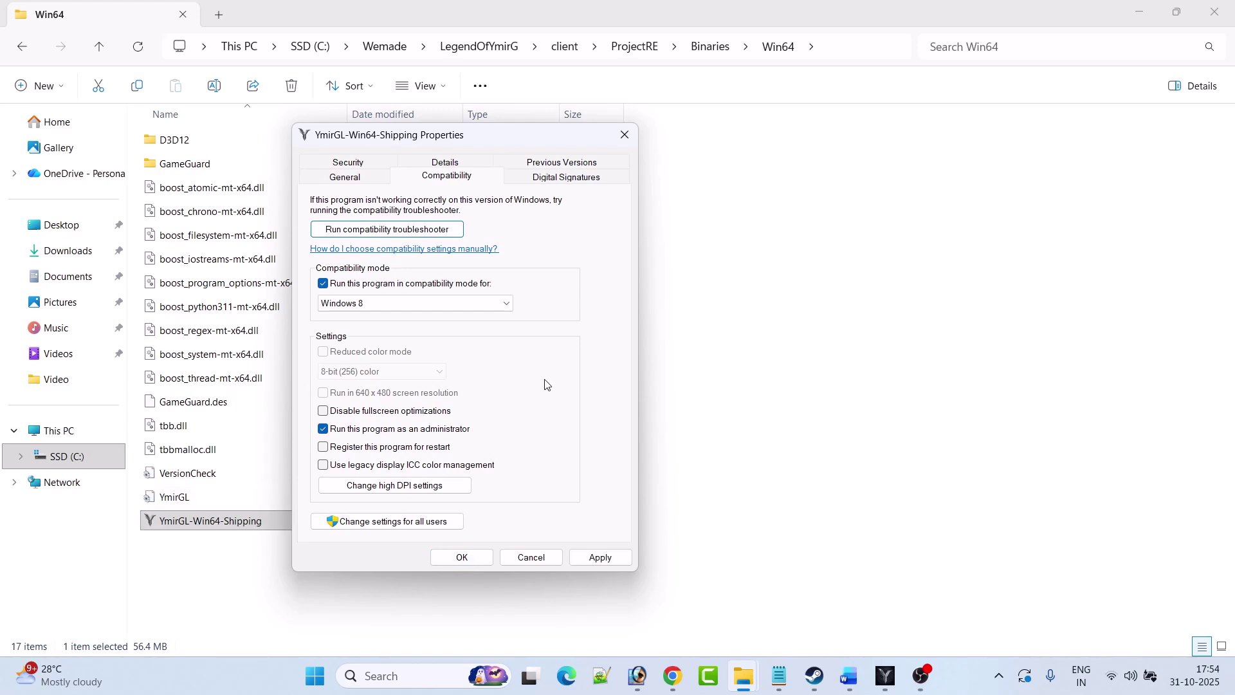
Switch the game's compatibility mode to Windows 7, disable fullscreen optimizations, and apply both changes.
{"action": "left_click", "coordinate": [408, 302]}
{"action": "left_click", "coordinate": [353, 351]}
{"action": "left_click", "coordinate": [598, 557]}
{"action": "left_click", "coordinate": [193, 525]}
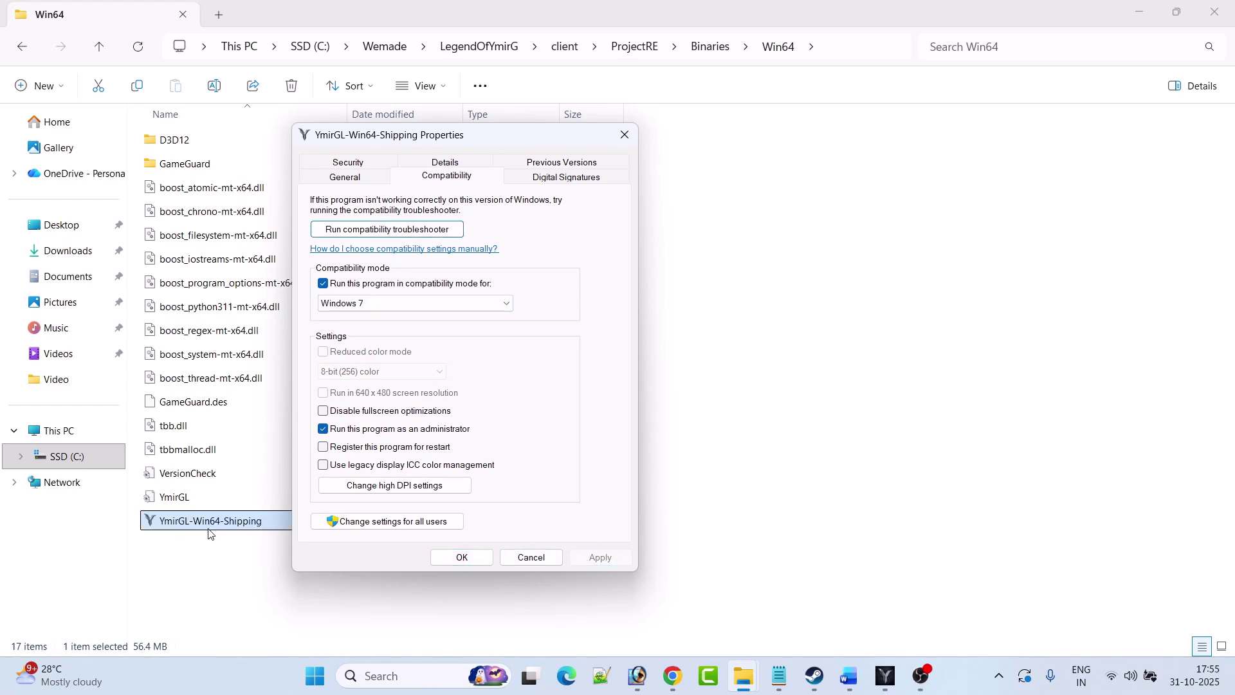
{"action": "left_click", "coordinate": [325, 412]}
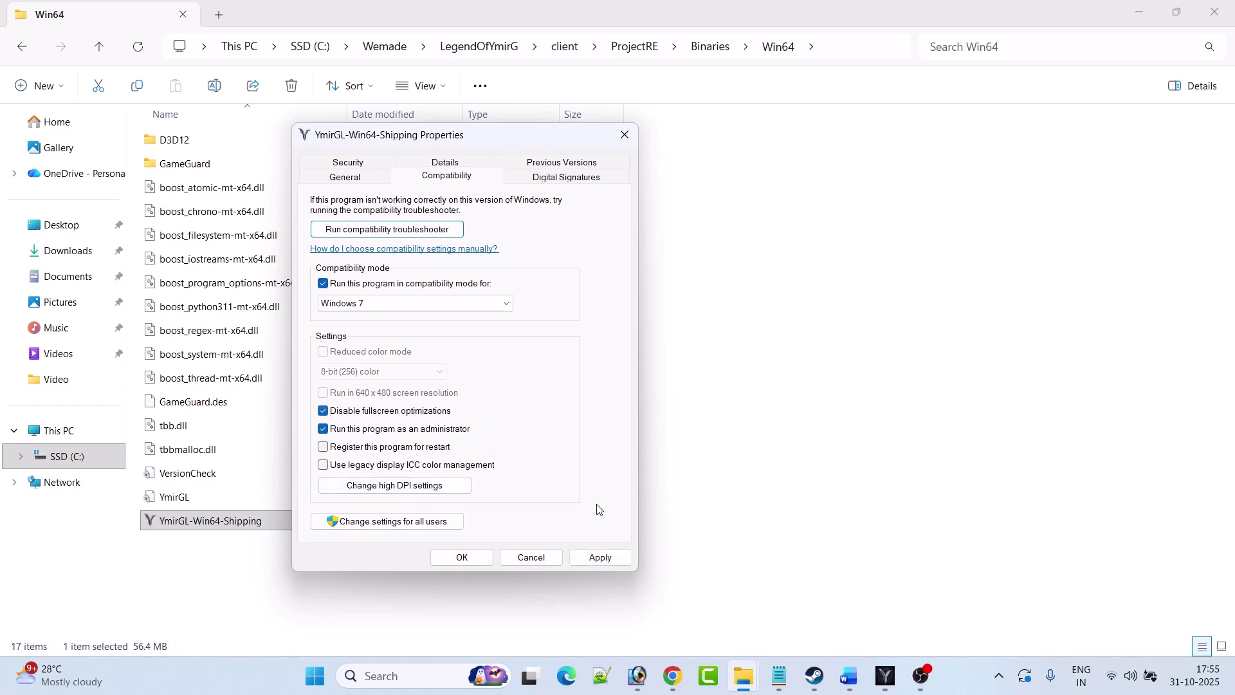
{"action": "left_click", "coordinate": [600, 557]}
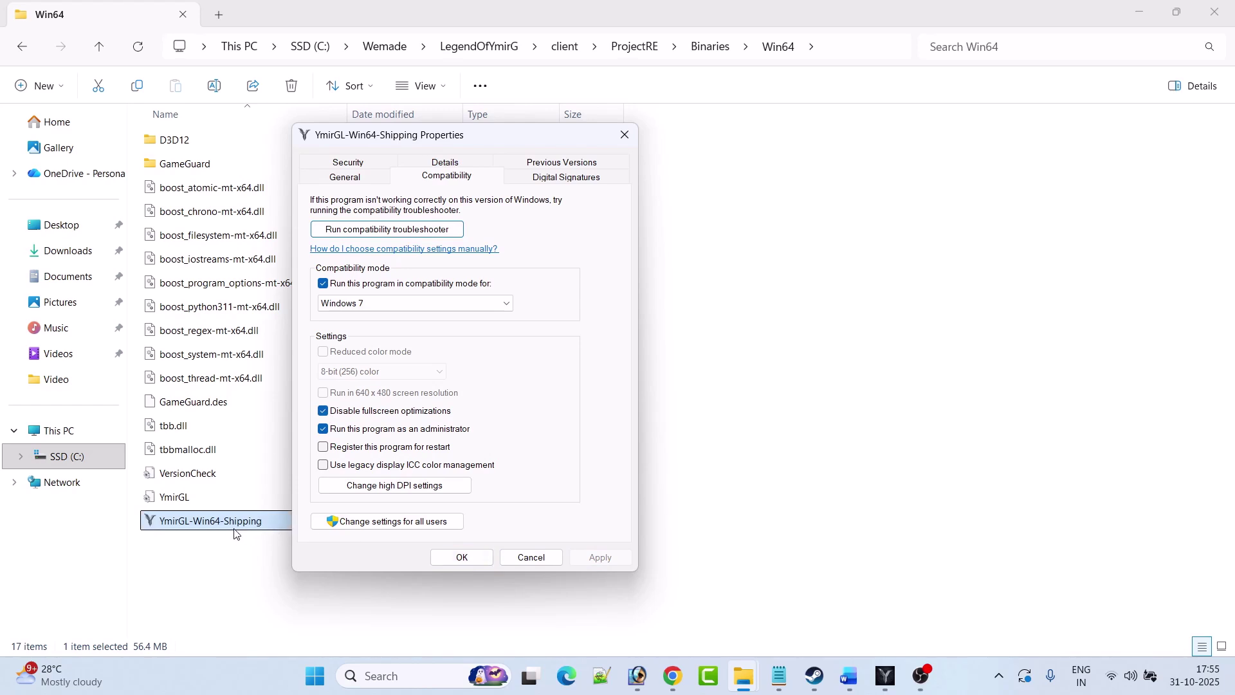
Clear compatibility mode, the fullscreen optimization setting and the administrator setting, apply the changes, and close the executable's properties.
{"action": "left_click", "coordinate": [323, 283]}
{"action": "left_click", "coordinate": [323, 429]}
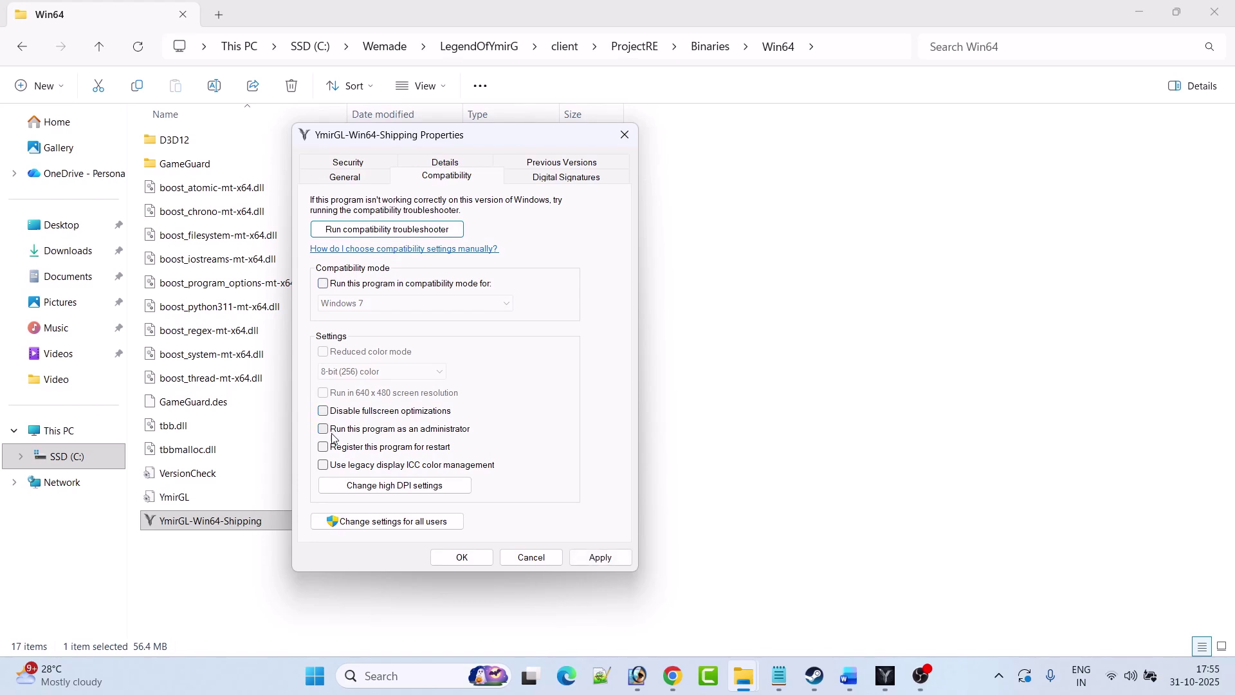
{"action": "left_click", "coordinate": [590, 557]}
{"action": "left_click", "coordinate": [520, 558]}
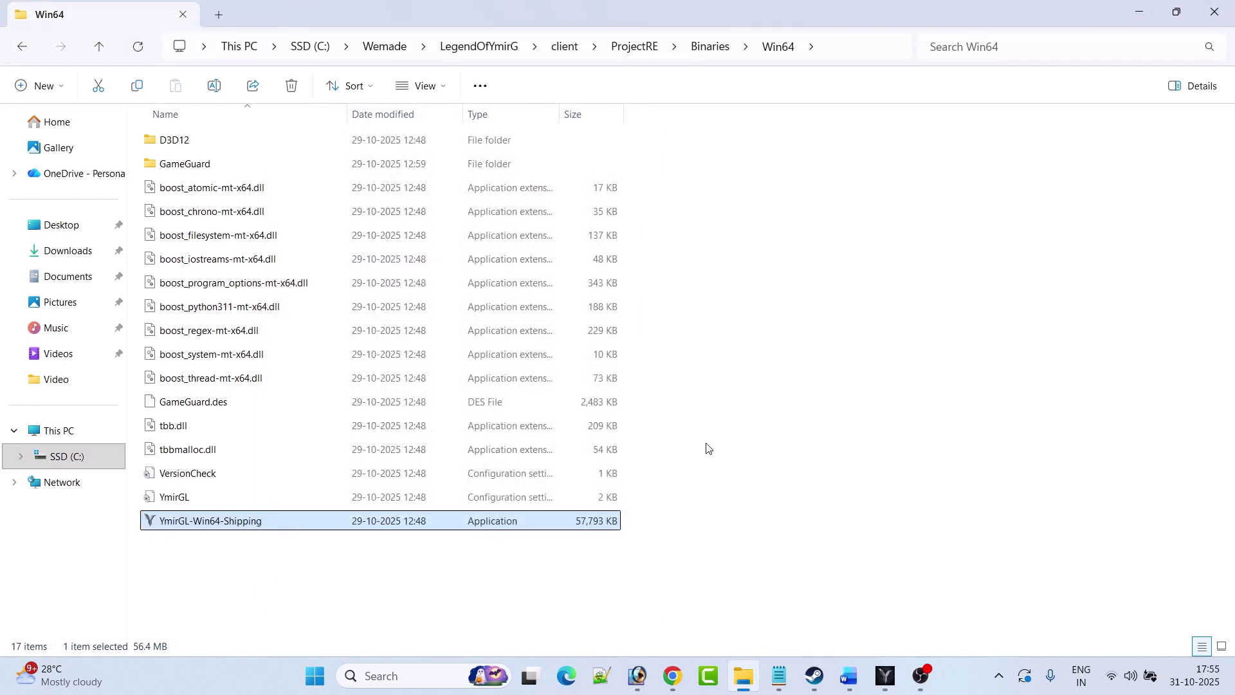
Return to the Word document's Fix 3 section on graphics drivers and open Device Manager.
{"action": "left_click", "coordinate": [849, 675]}
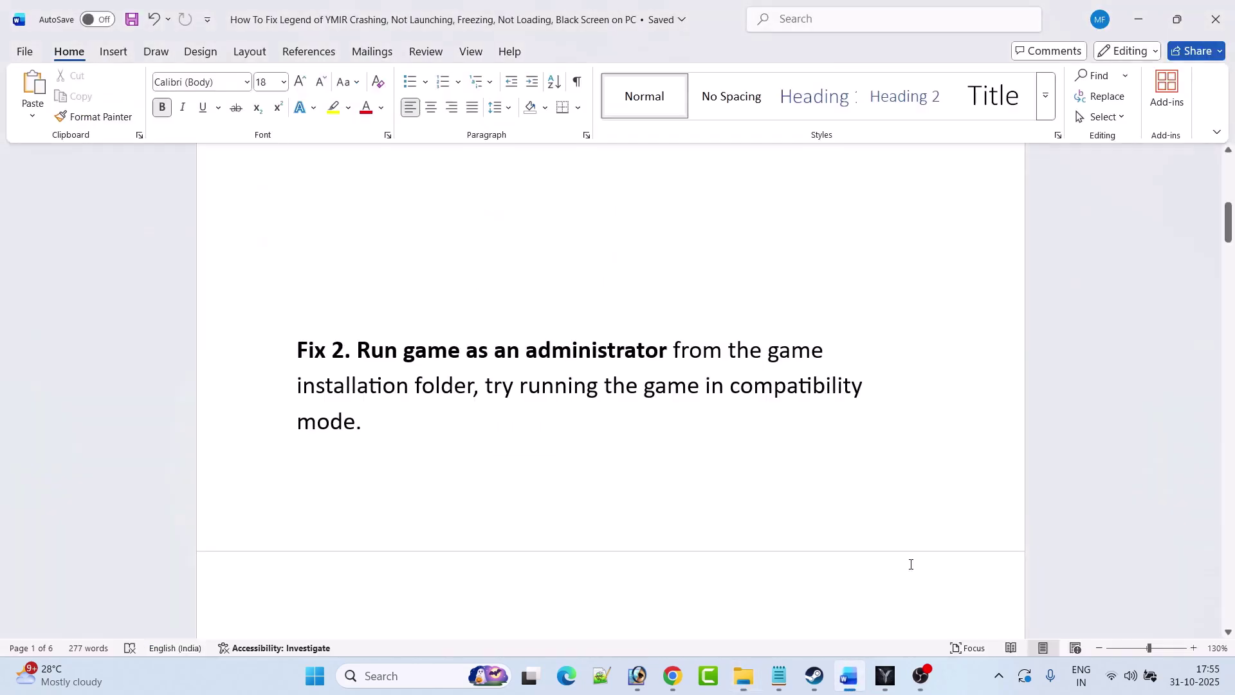
{"action": "scroll", "coordinate": [745, 457], "scroll_direction": "down", "scroll_amount": 8}
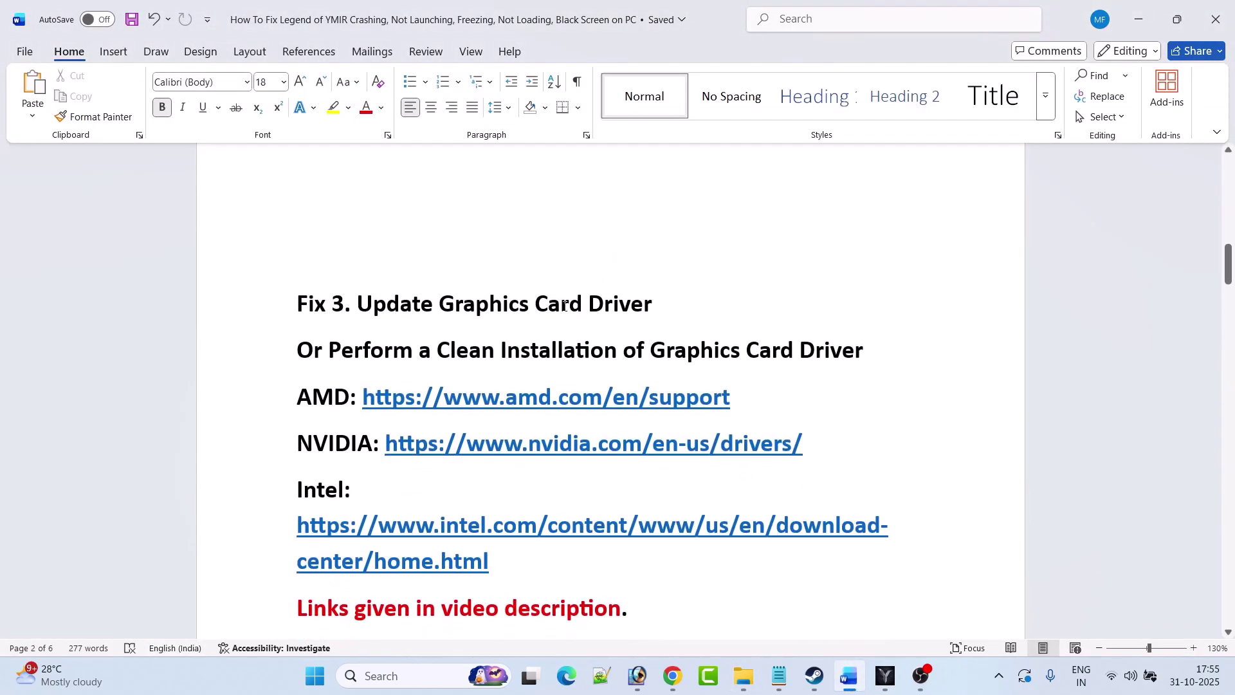
{"action": "left_click", "coordinate": [428, 677]}
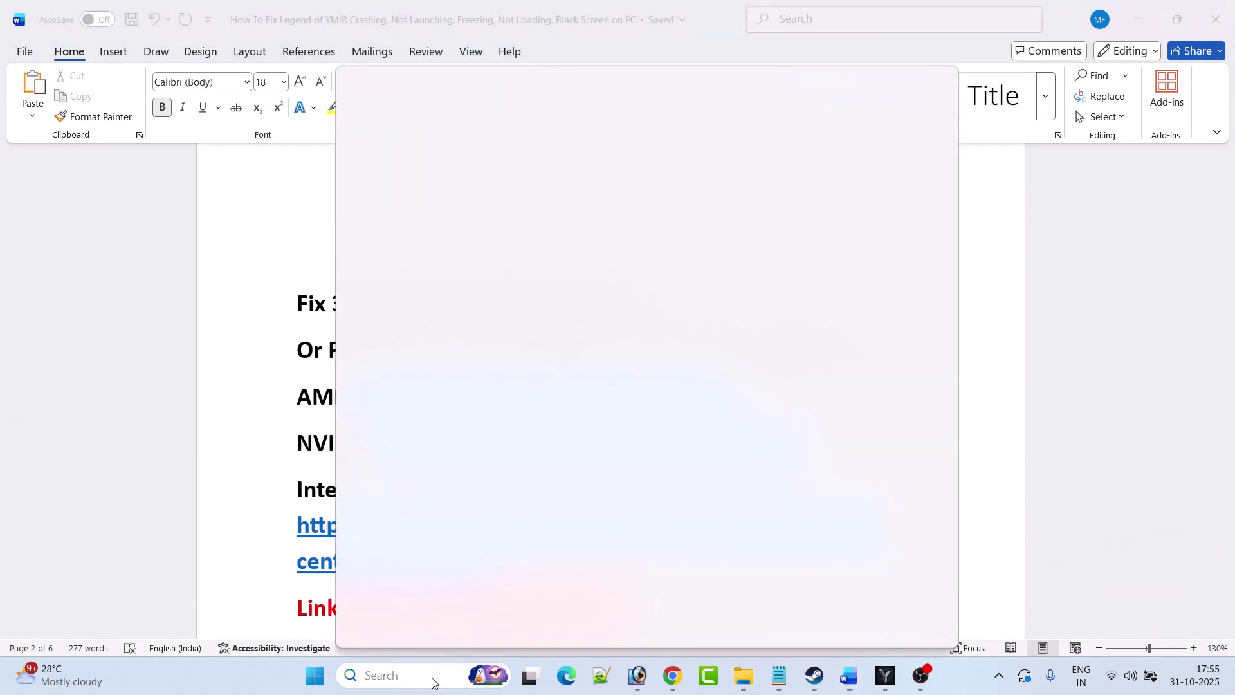
{"action": "type", "text": "device"}
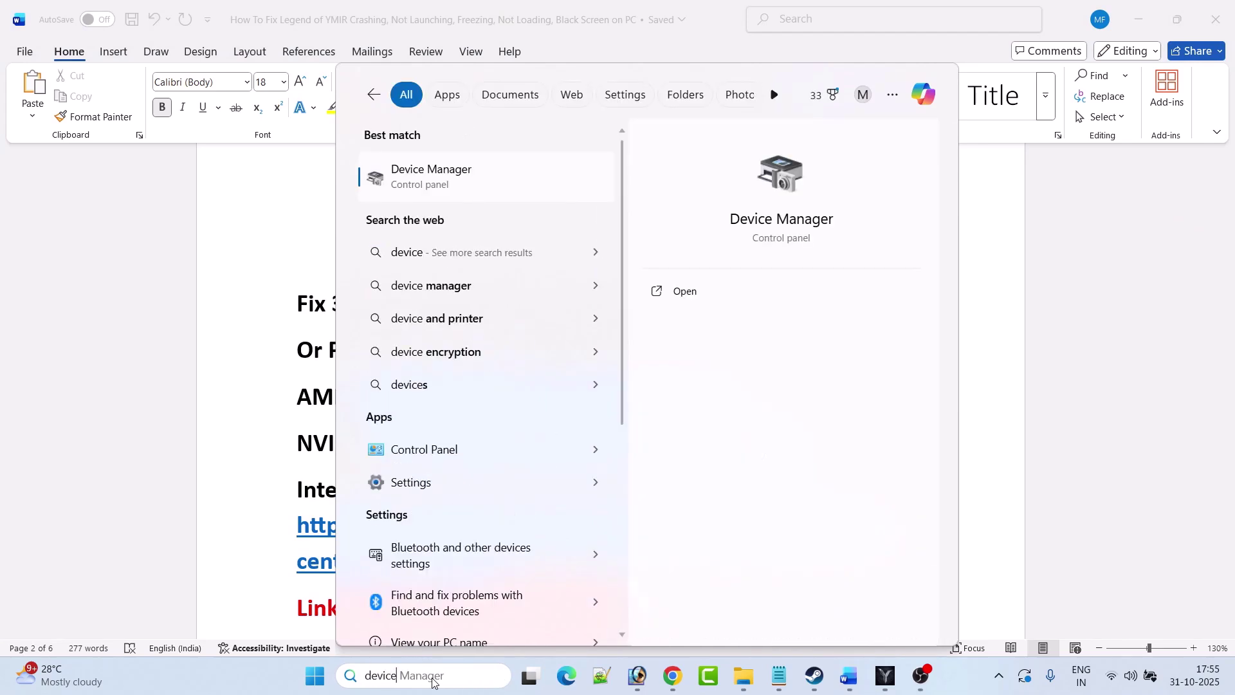
{"action": "left_click", "coordinate": [703, 301]}
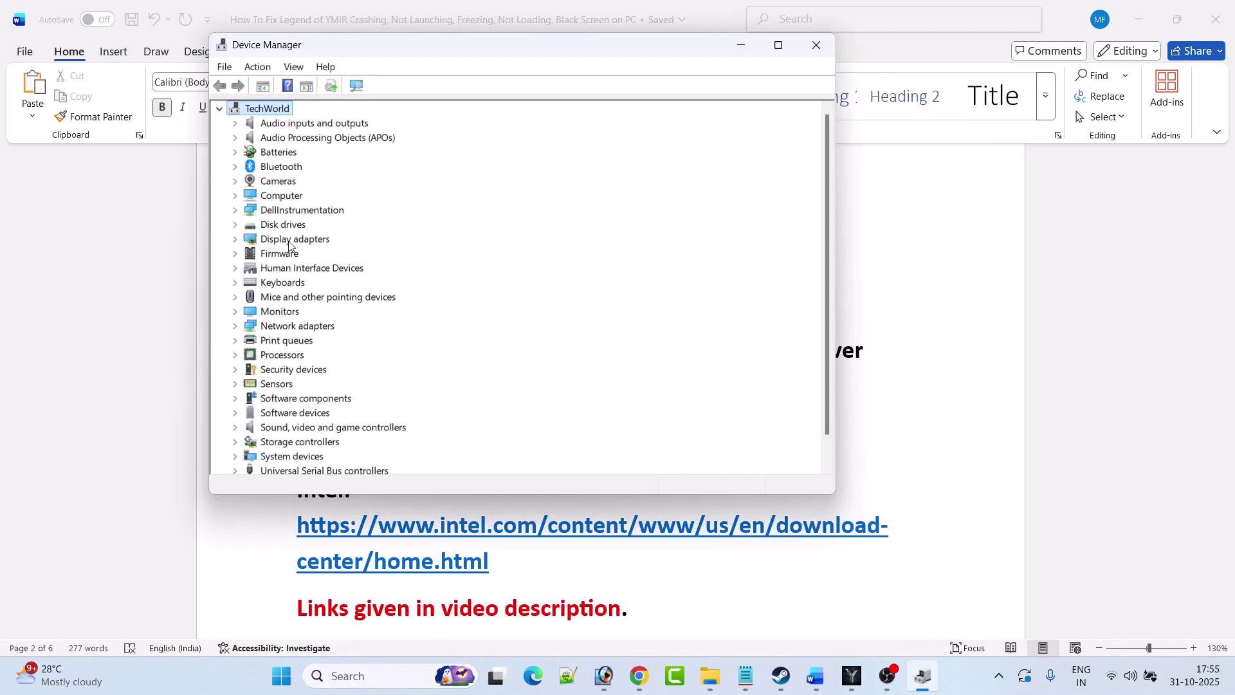
Run an automatic driver search for the NVIDIA GeForce RTX 3050 6GB Laptop GPU under Display adapters, and close Device Manager.
{"action": "left_click", "coordinate": [234, 239]}
{"action": "left_click", "coordinate": [407, 273]}
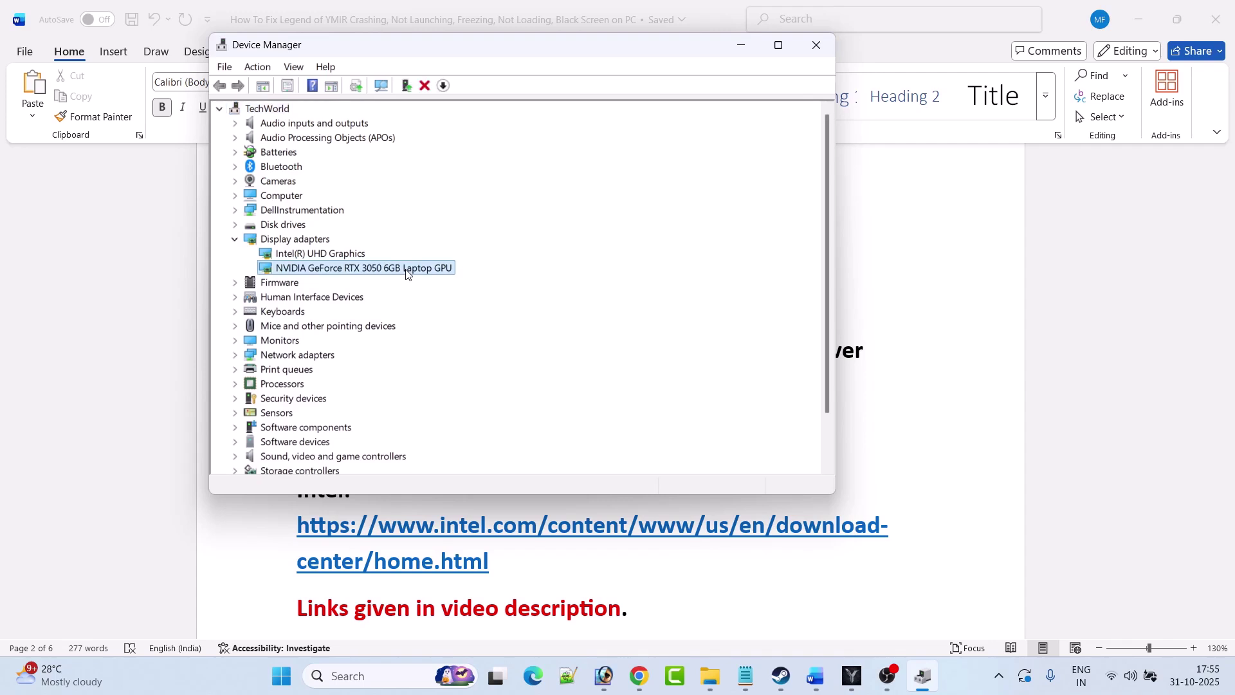
{"action": "right_click", "coordinate": [407, 273]}
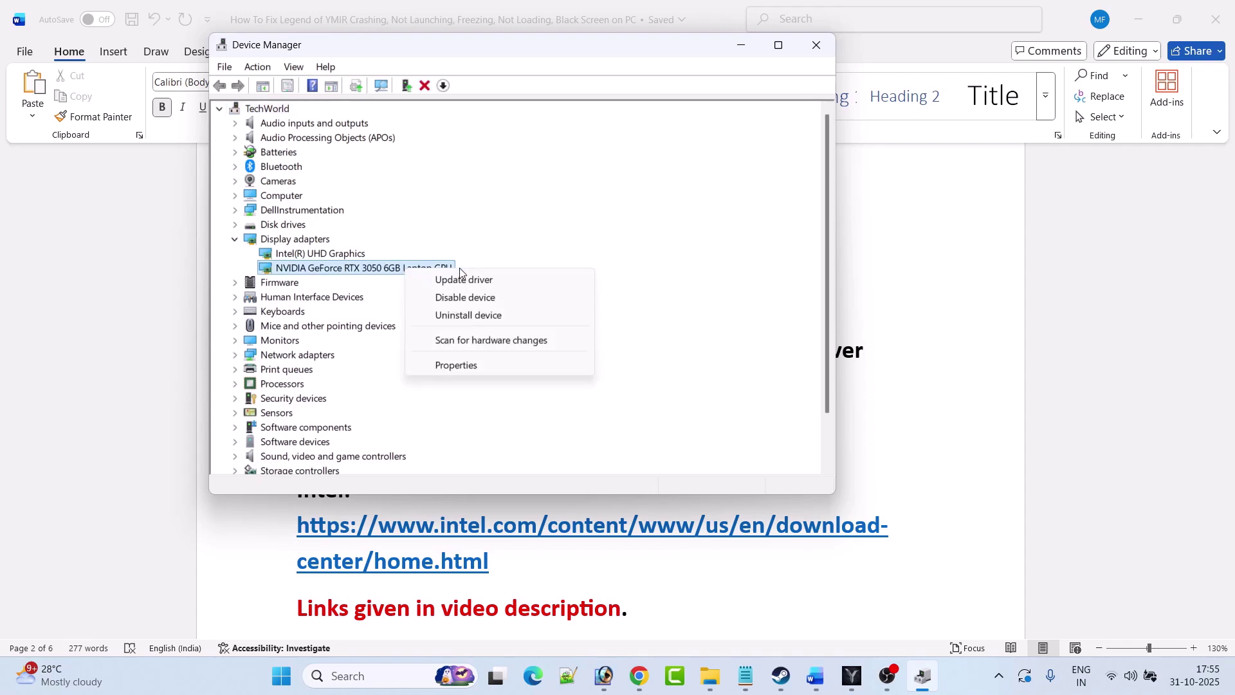
{"action": "left_click", "coordinate": [492, 279]}
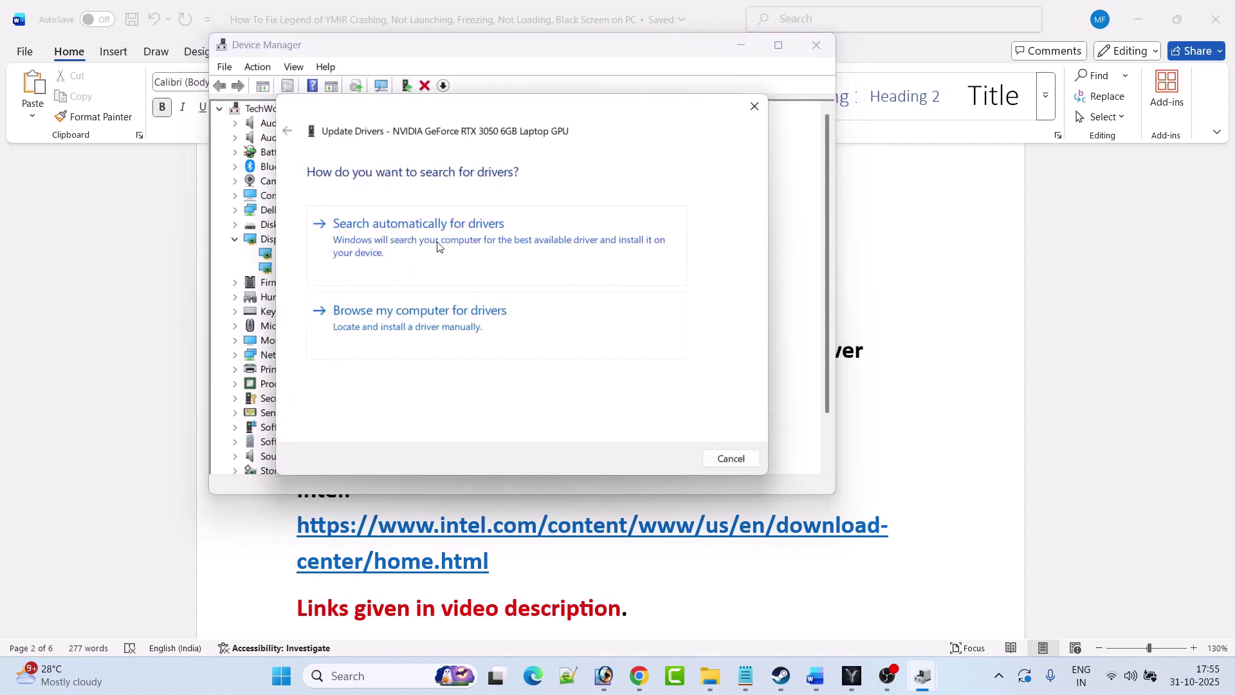
{"action": "left_click", "coordinate": [462, 240]}
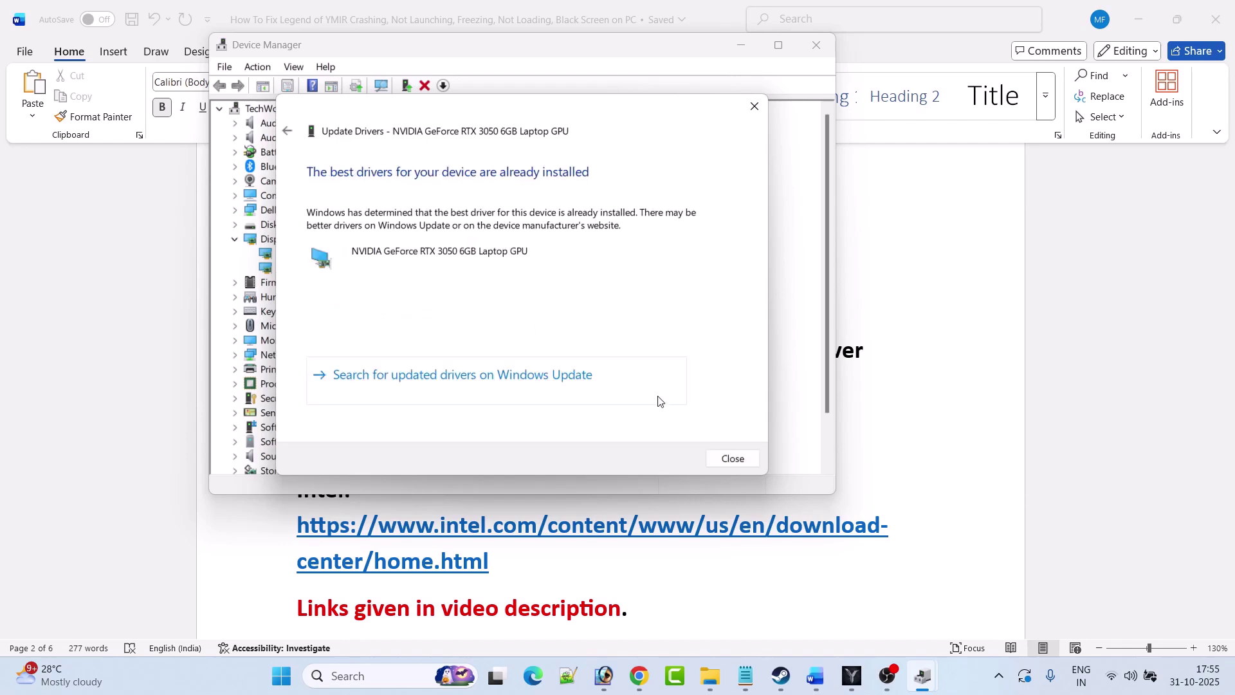
{"action": "left_click", "coordinate": [731, 457]}
{"action": "left_click", "coordinate": [832, 48]}
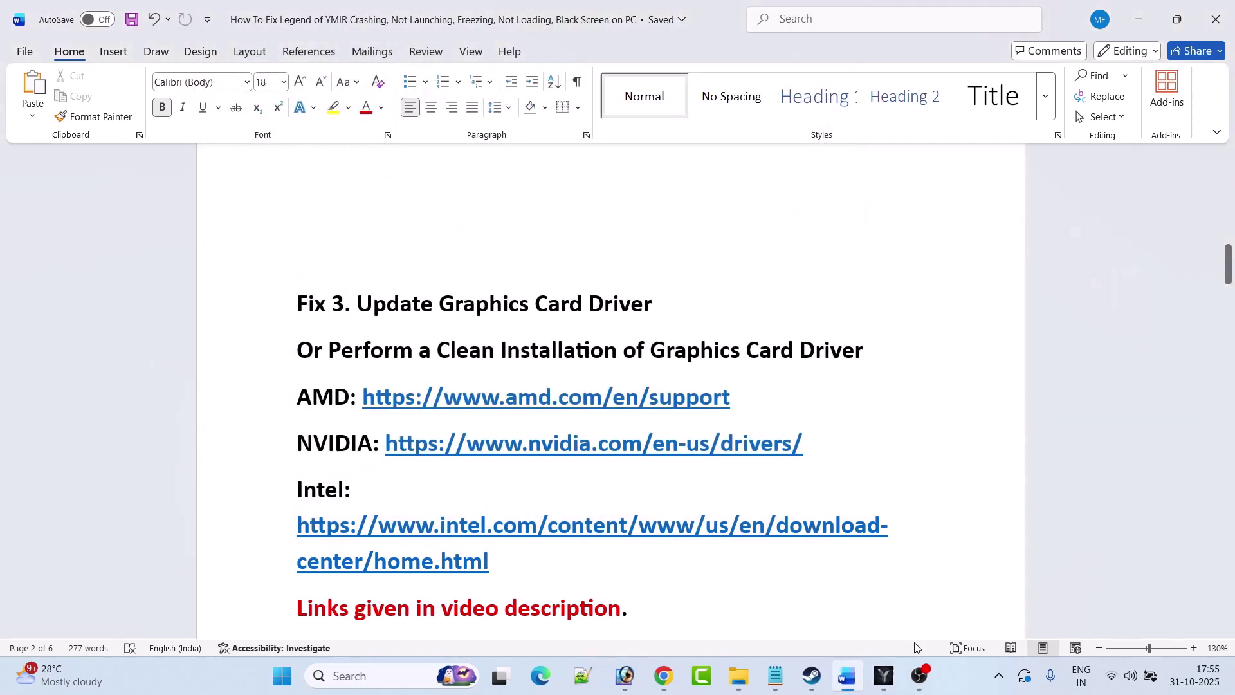
Bring up the Legend of YMIR launcher, and review the Word document's Fix 3 instructions and links for a clean graphics driver installation.
{"action": "left_click", "coordinate": [885, 675]}
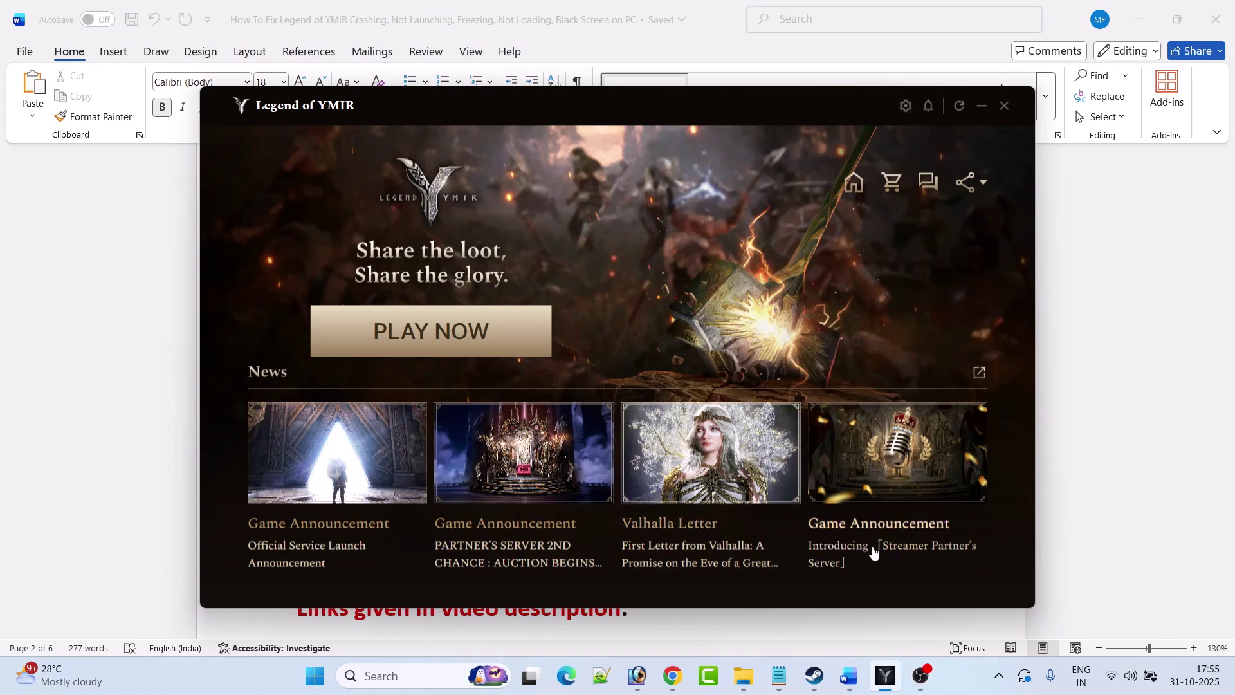
{"action": "left_click", "coordinate": [423, 354]}
{"action": "left_click_drag", "start_coordinate": [334, 351], "coordinate": [843, 339]}
{"action": "scroll", "coordinate": [855, 427], "scroll_direction": "down", "scroll_amount": 4}
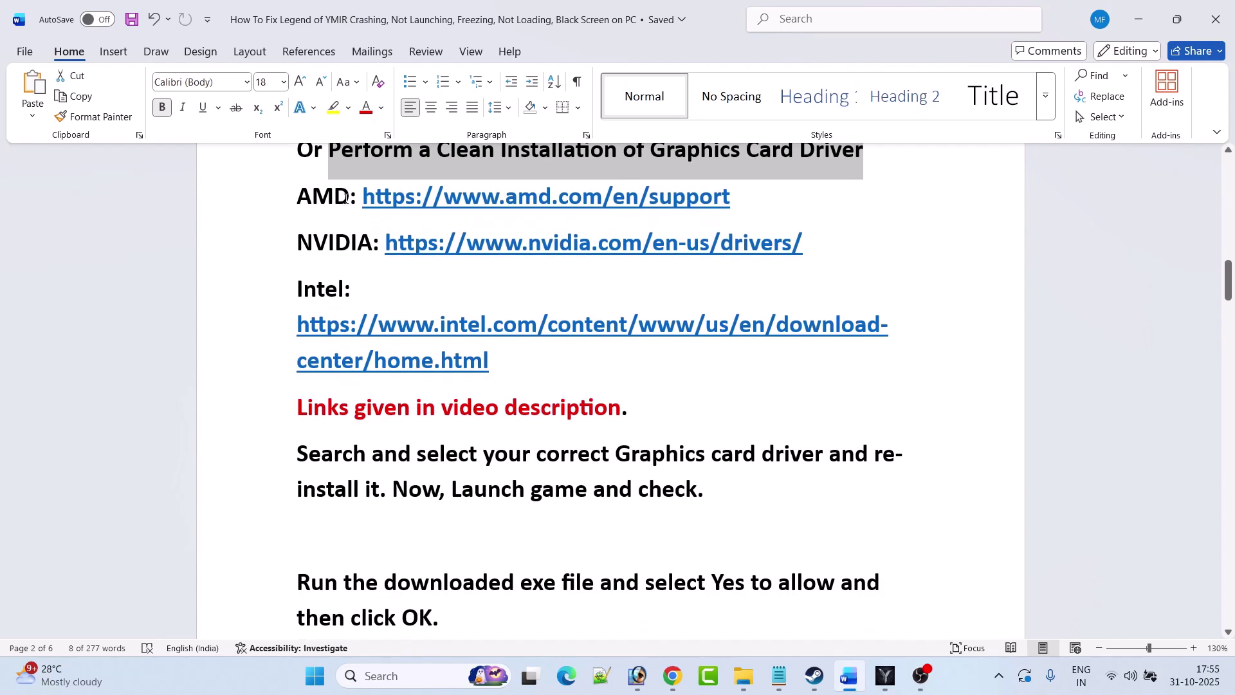
{"action": "left_click", "coordinate": [346, 198]}
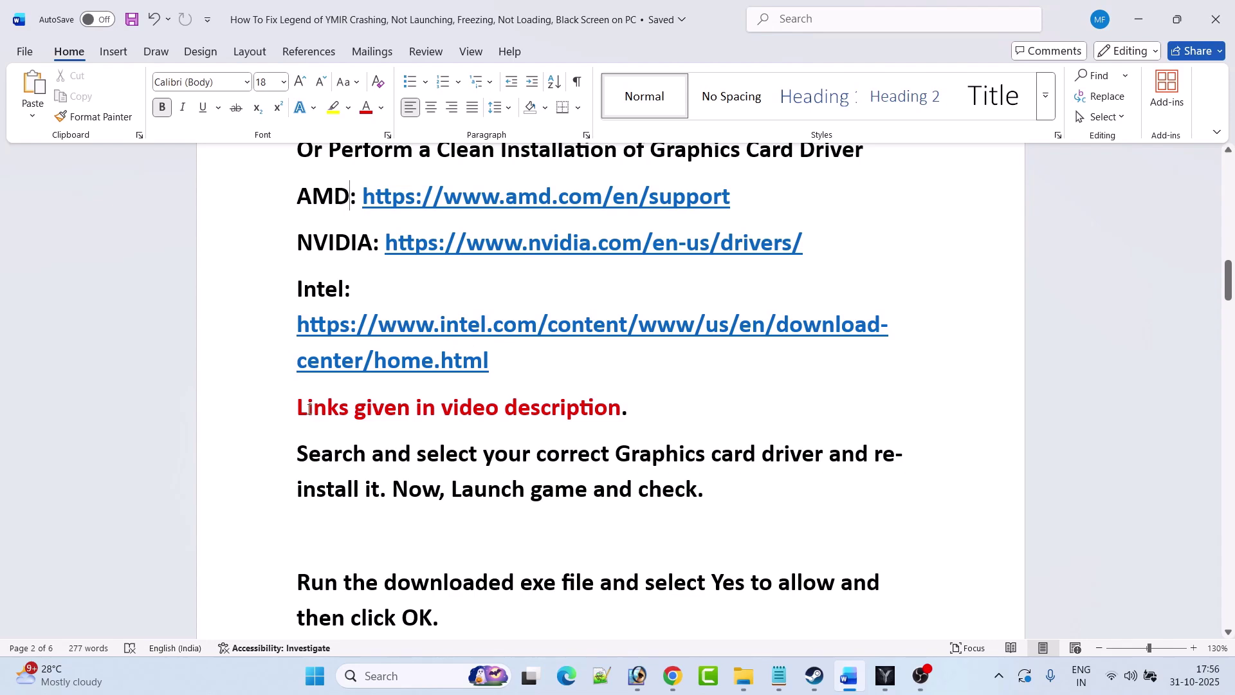
{"action": "left_click_drag", "start_coordinate": [310, 409], "coordinate": [622, 408]}
{"action": "left_click", "coordinate": [648, 489]}
{"action": "scroll", "coordinate": [556, 450], "scroll_direction": "up", "scroll_amount": 2}
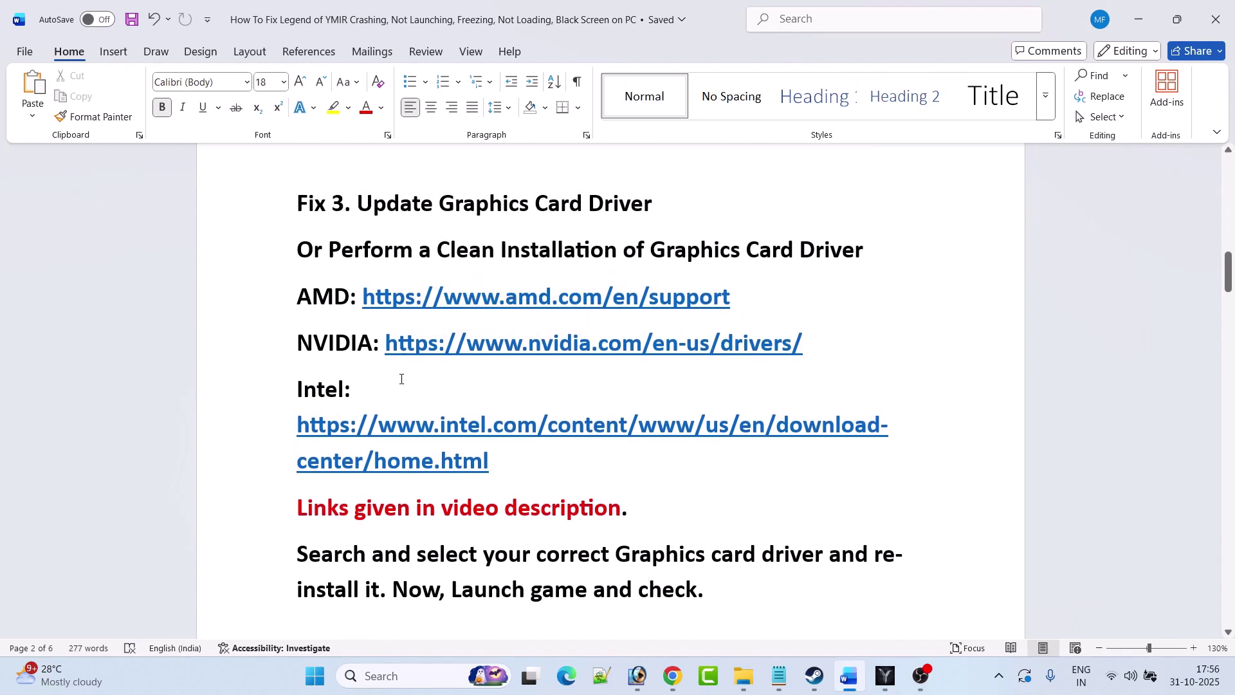
Switch to the NVIDIA drivers page in Chrome and find drivers for the GeForce RTX 3050 on Windows 11, English (US).
{"action": "left_click_drag", "start_coordinate": [807, 343], "coordinate": [385, 343]}
{"action": "key", "text": "alt+Tab"}
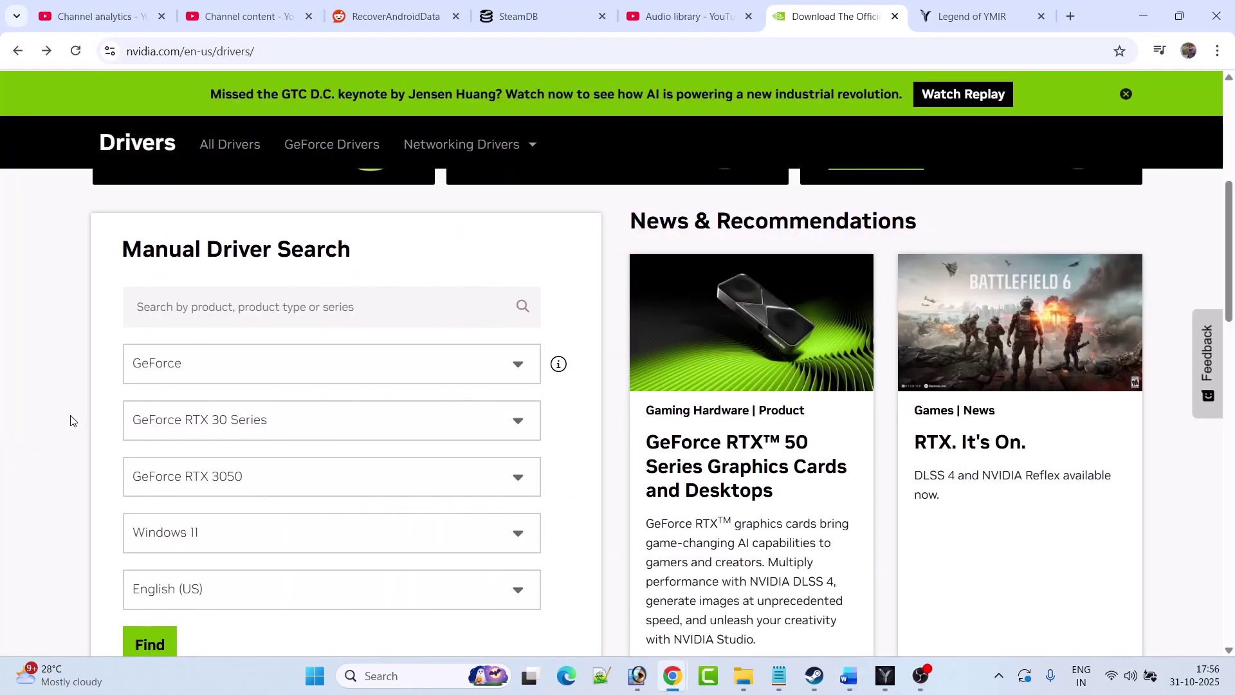
{"action": "scroll", "coordinate": [69, 420], "scroll_direction": "down", "scroll_amount": 1}
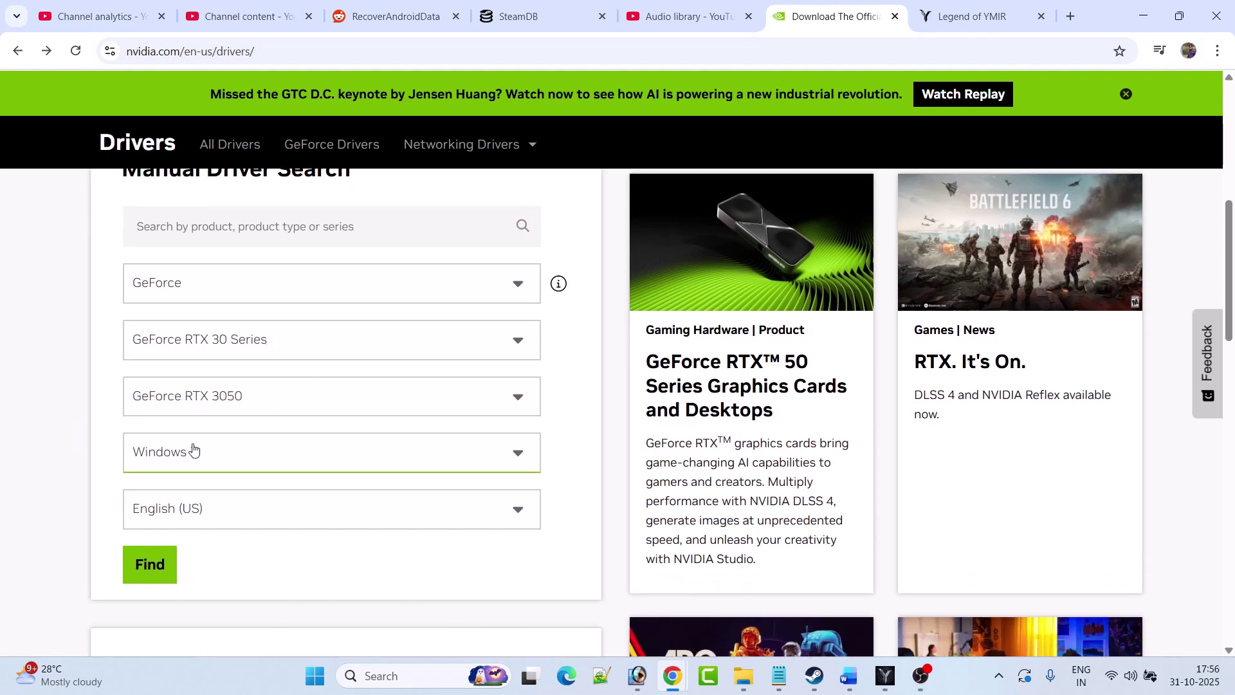
{"action": "left_click", "coordinate": [158, 570]}
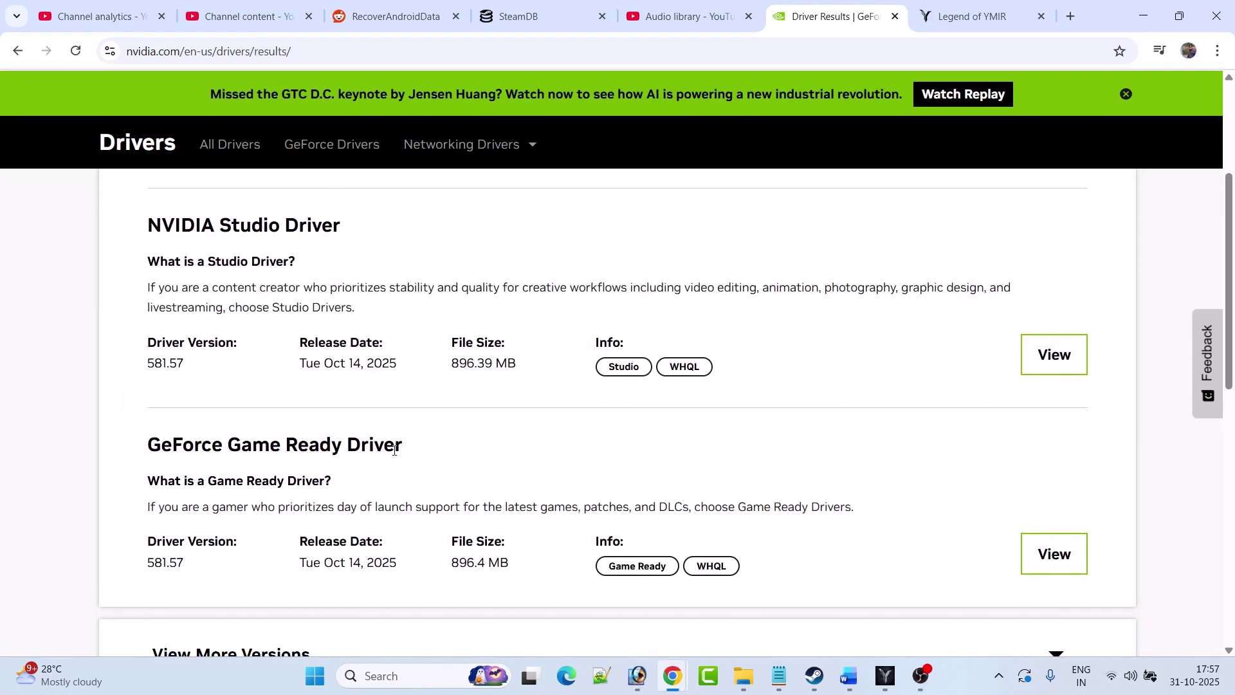
Open the GeForce Game Ready Driver 581.57 details from the results and download the driver.
{"action": "left_click_drag", "start_coordinate": [196, 563], "coordinate": [149, 563]}
{"action": "left_click", "coordinate": [1055, 555]}
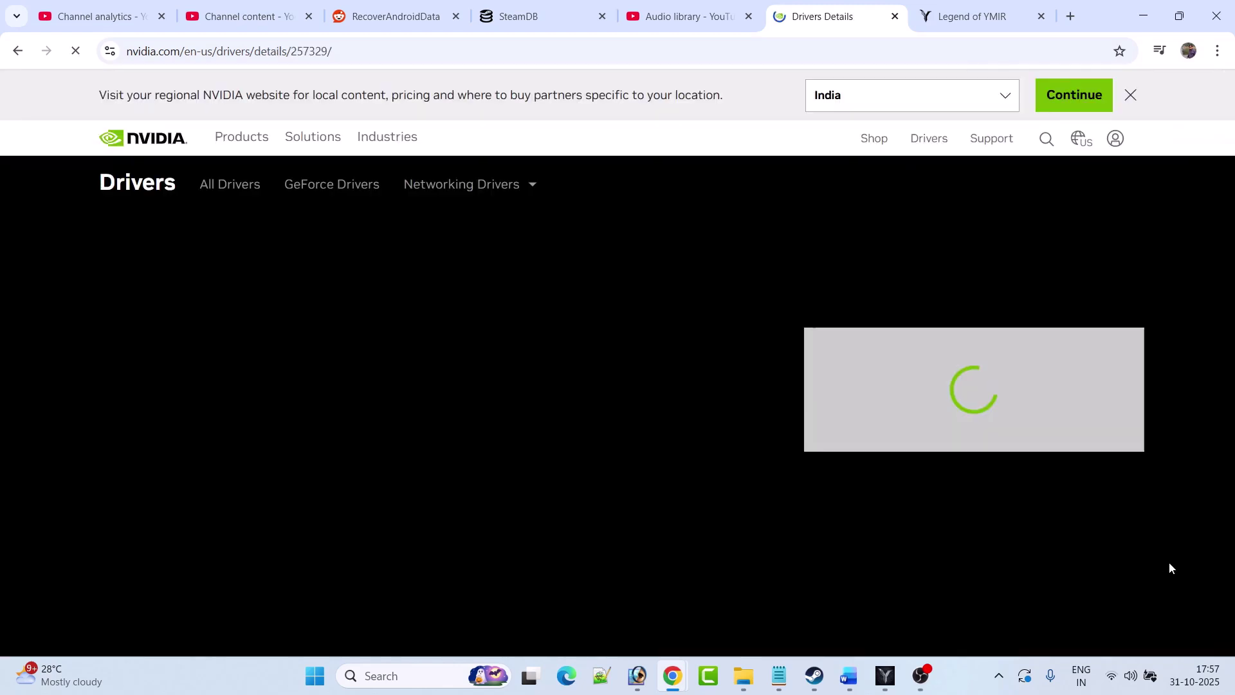
{"action": "left_click", "coordinate": [244, 643]}
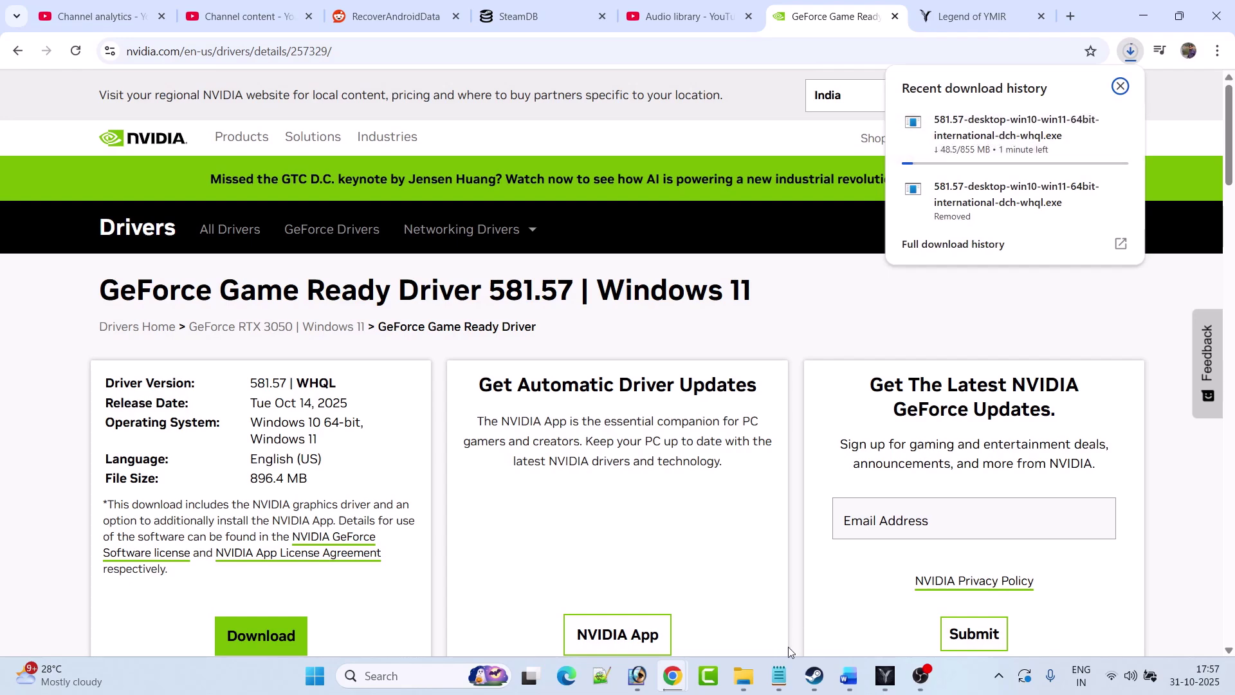
Return to the Word document and review the NVIDIA installer instructions, from accepting the licence through the custom clean installation to restarting the PC.
{"action": "left_click", "coordinate": [848, 677]}
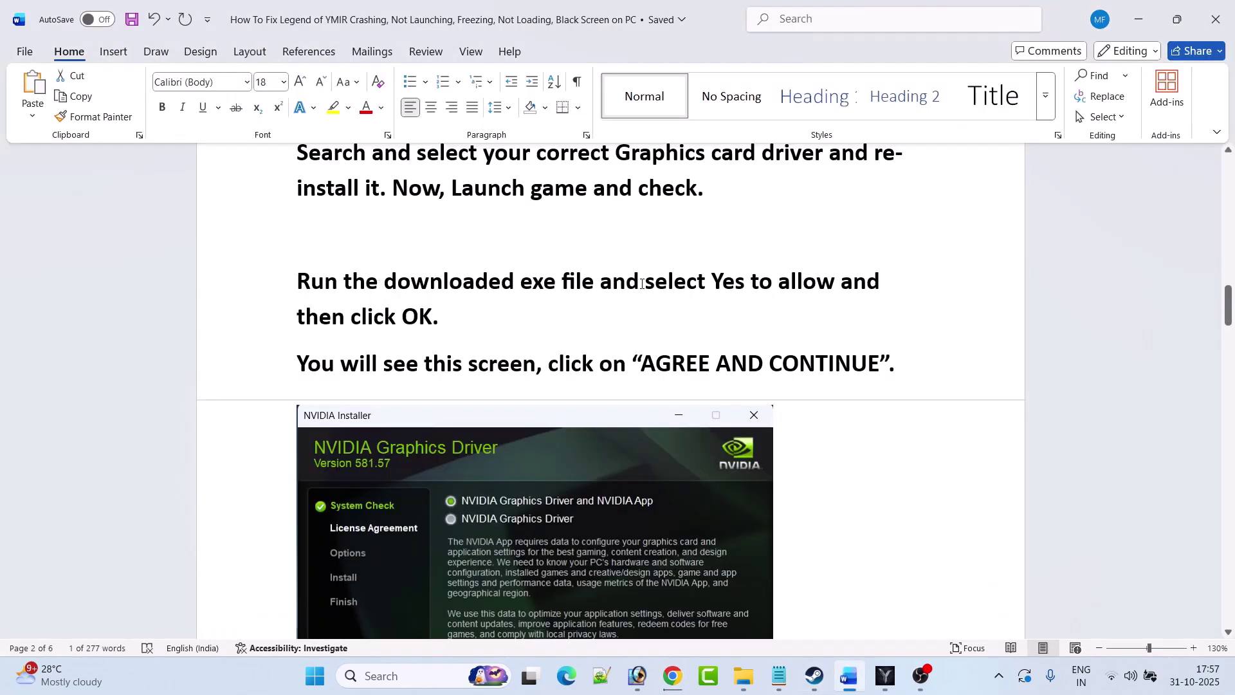
{"action": "scroll", "coordinate": [682, 288], "scroll_direction": "down", "scroll_amount": 1}
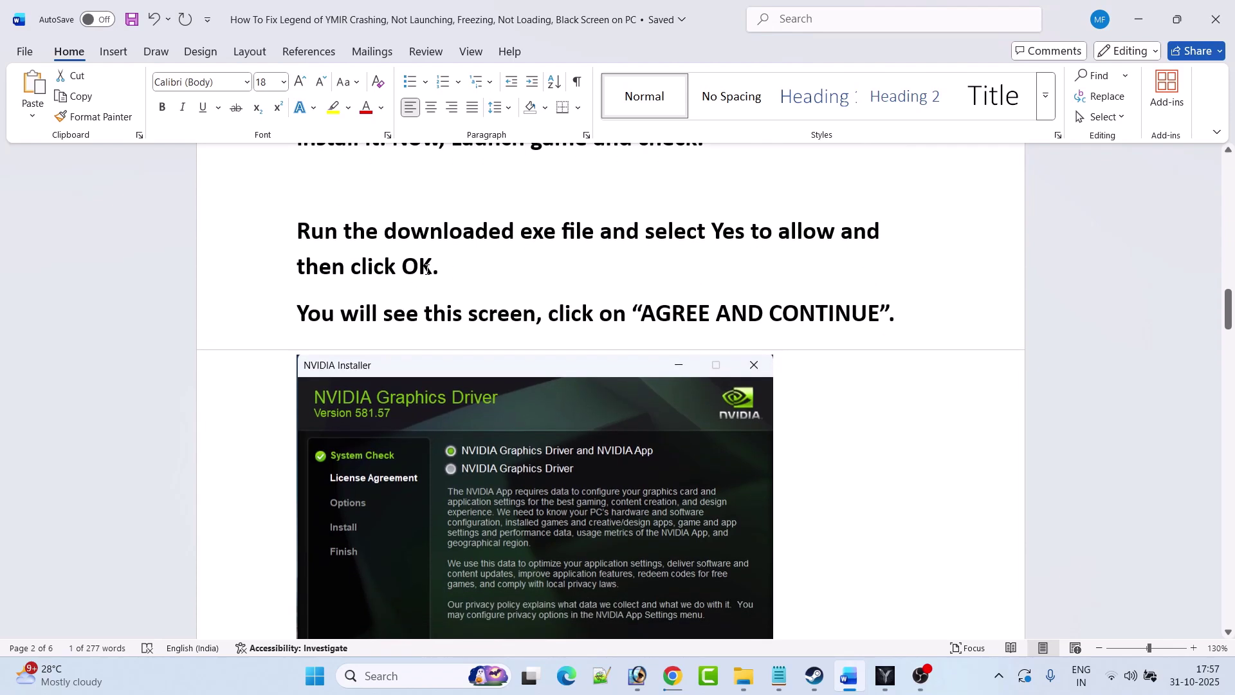
{"action": "scroll", "coordinate": [434, 273], "scroll_direction": "down", "scroll_amount": 3}
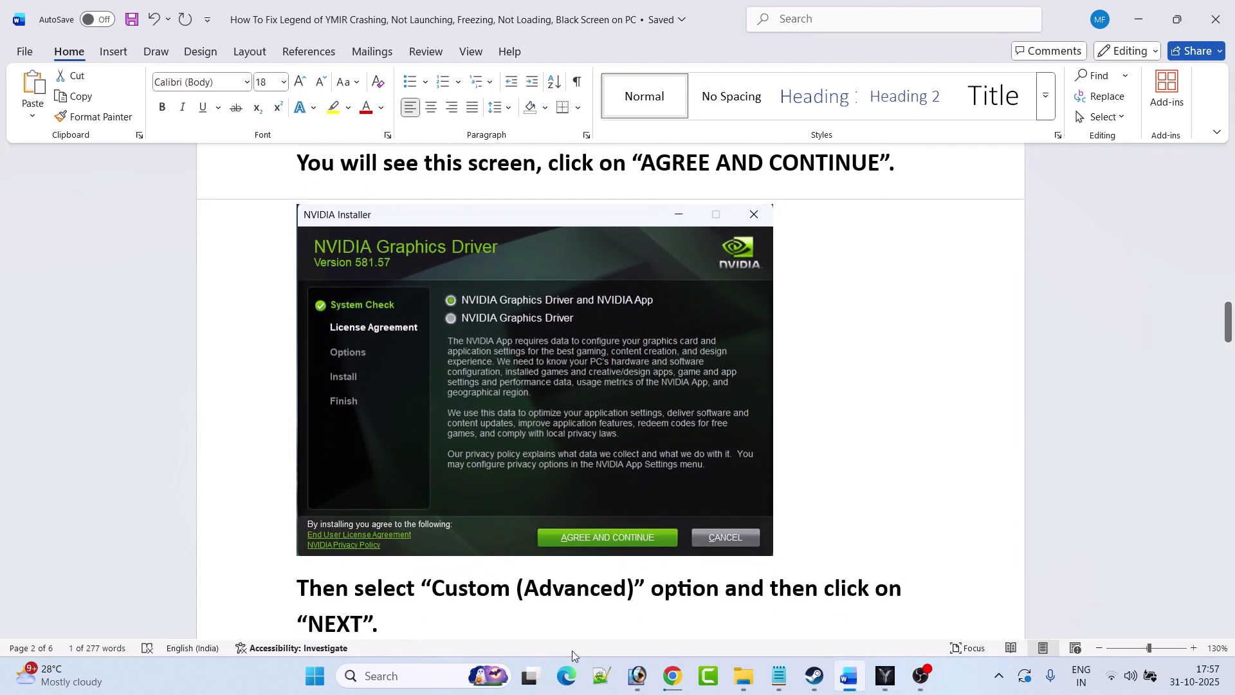
{"action": "scroll", "coordinate": [661, 547], "scroll_direction": "down", "scroll_amount": 7}
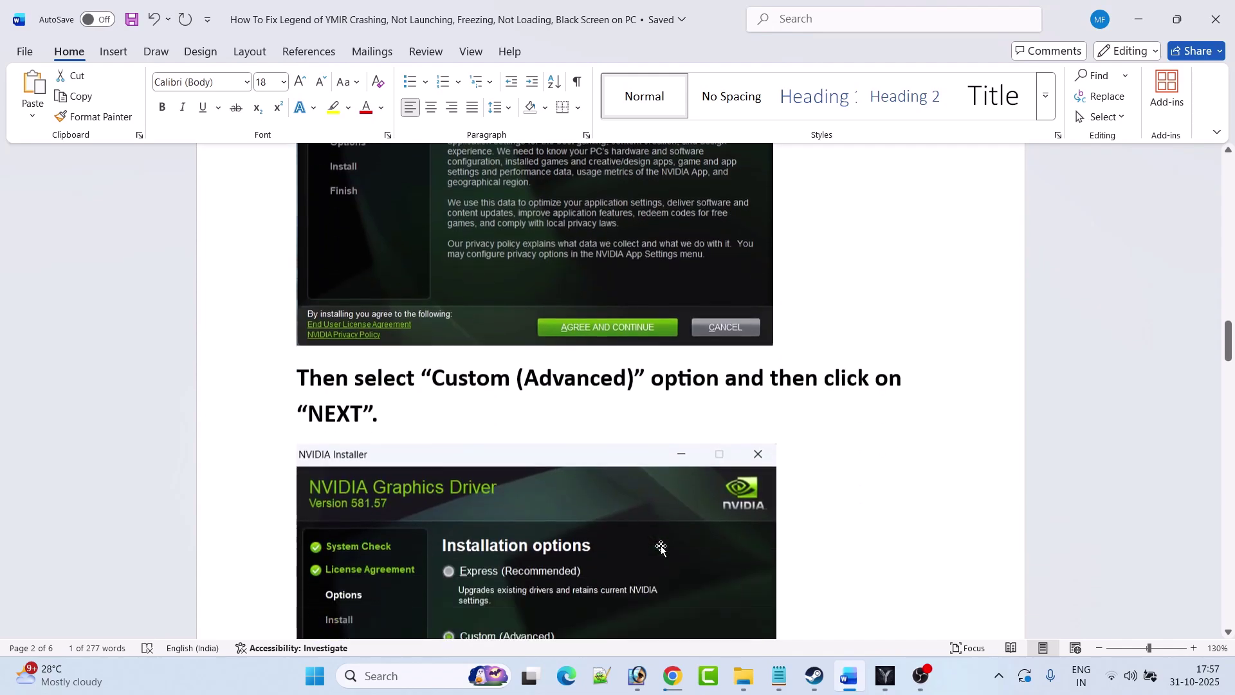
{"action": "scroll", "coordinate": [469, 512], "scroll_direction": "down", "scroll_amount": 1}
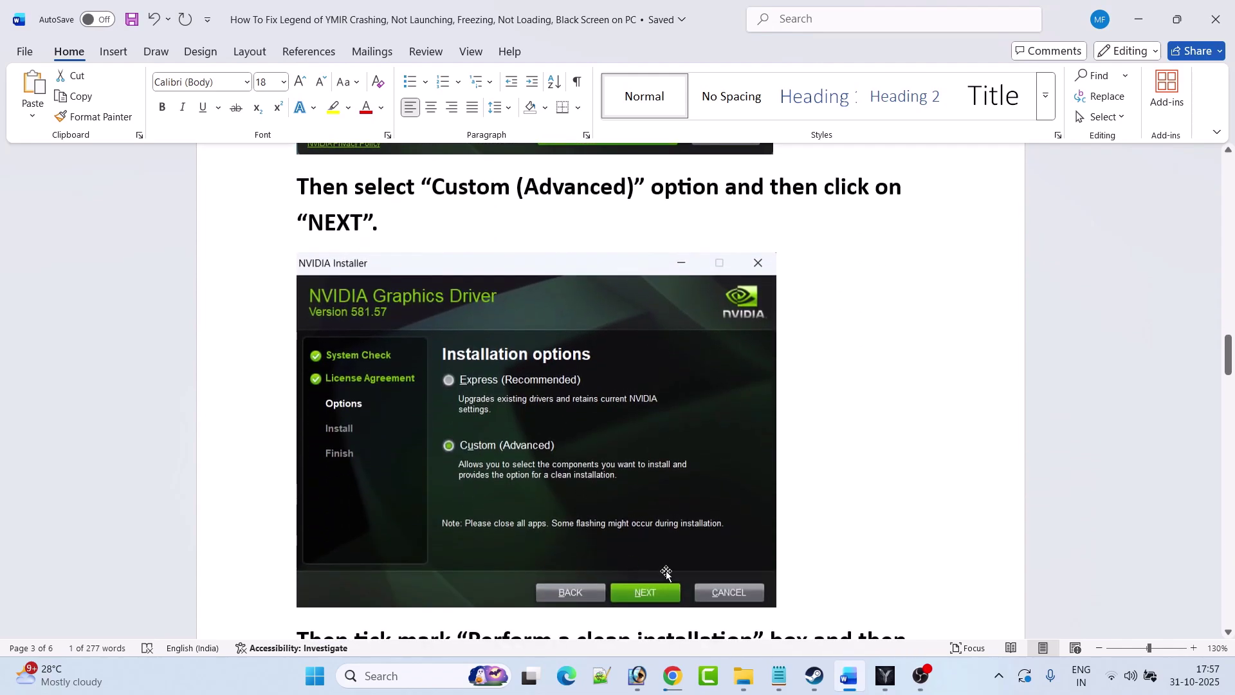
{"action": "scroll", "coordinate": [675, 508], "scroll_direction": "down", "scroll_amount": 8}
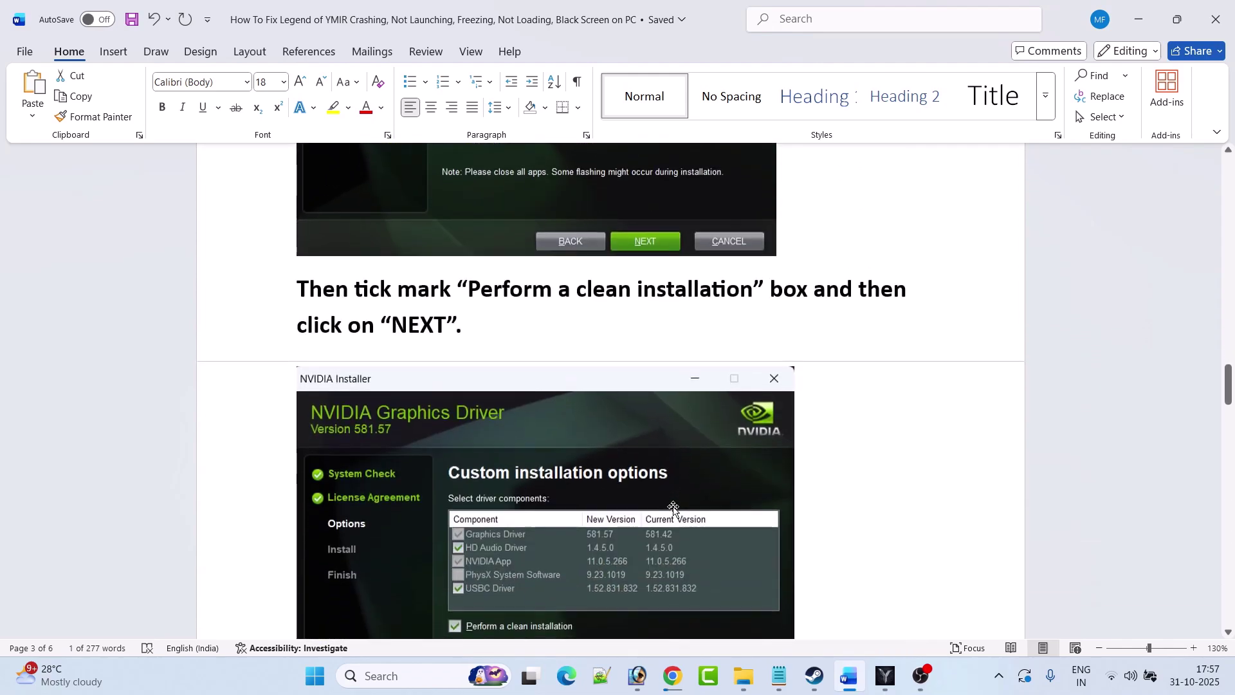
{"action": "scroll", "coordinate": [673, 496], "scroll_direction": "down", "scroll_amount": 1}
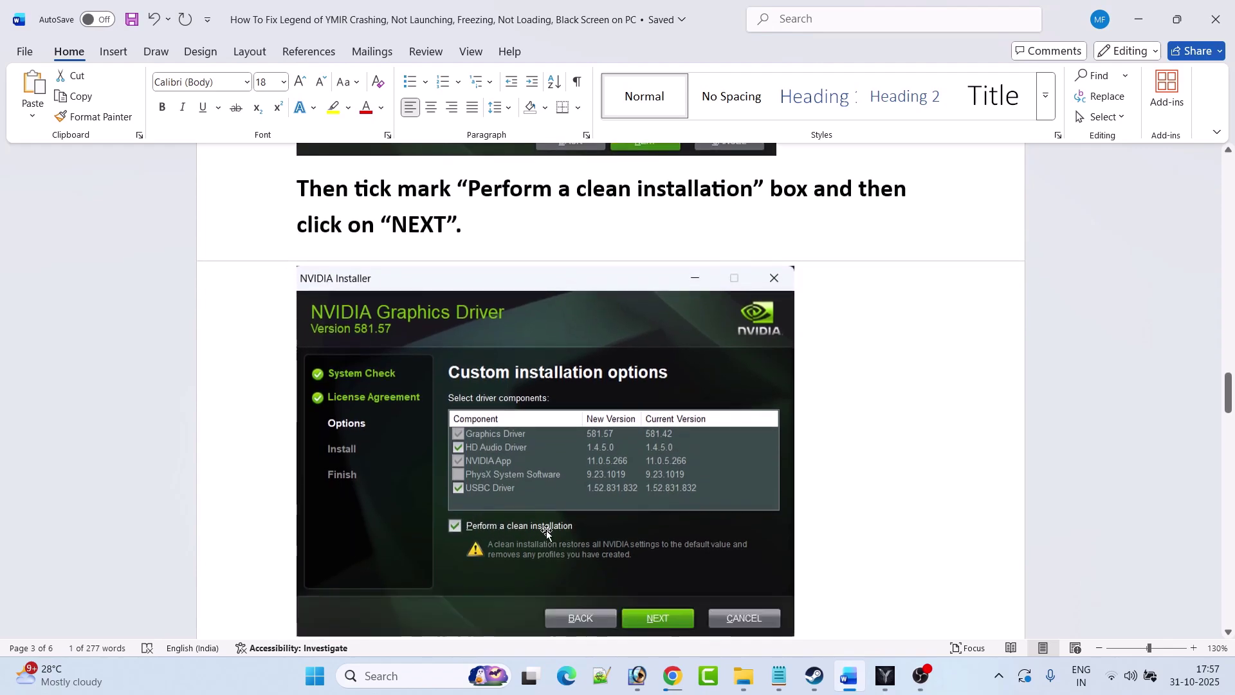
{"action": "scroll", "coordinate": [646, 447], "scroll_direction": "down", "scroll_amount": 6}
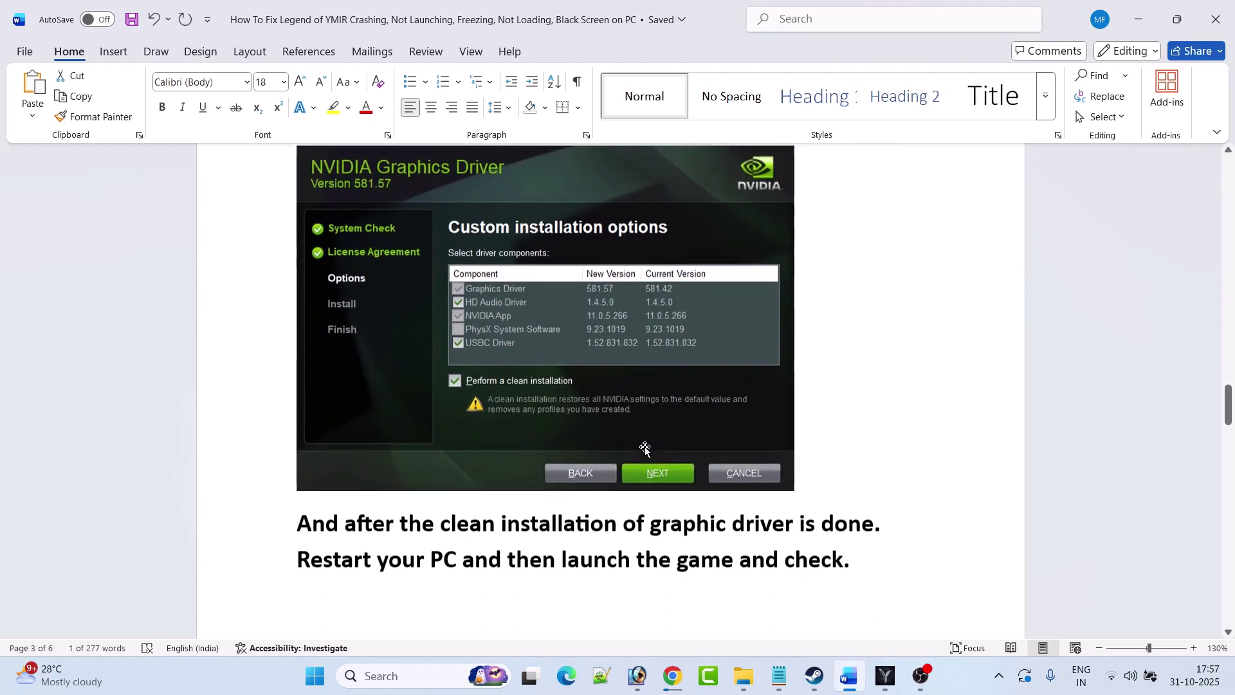
{"action": "left_click_drag", "start_coordinate": [504, 371], "coordinate": [876, 370]}
{"action": "left_click", "coordinate": [407, 431]}
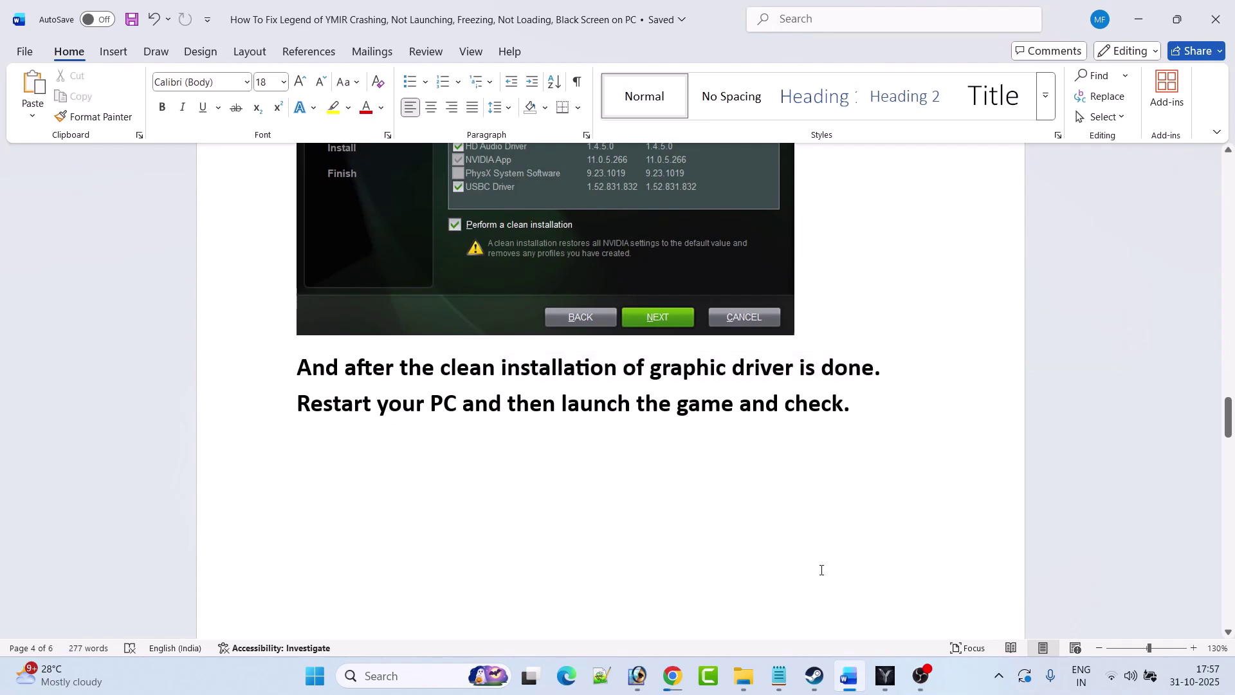
Go to the document's Fix 4 section on controlled folder access and firewall, and open Windows Security through a Windows search.
{"action": "scroll", "coordinate": [763, 477], "scroll_direction": "down", "scroll_amount": 5}
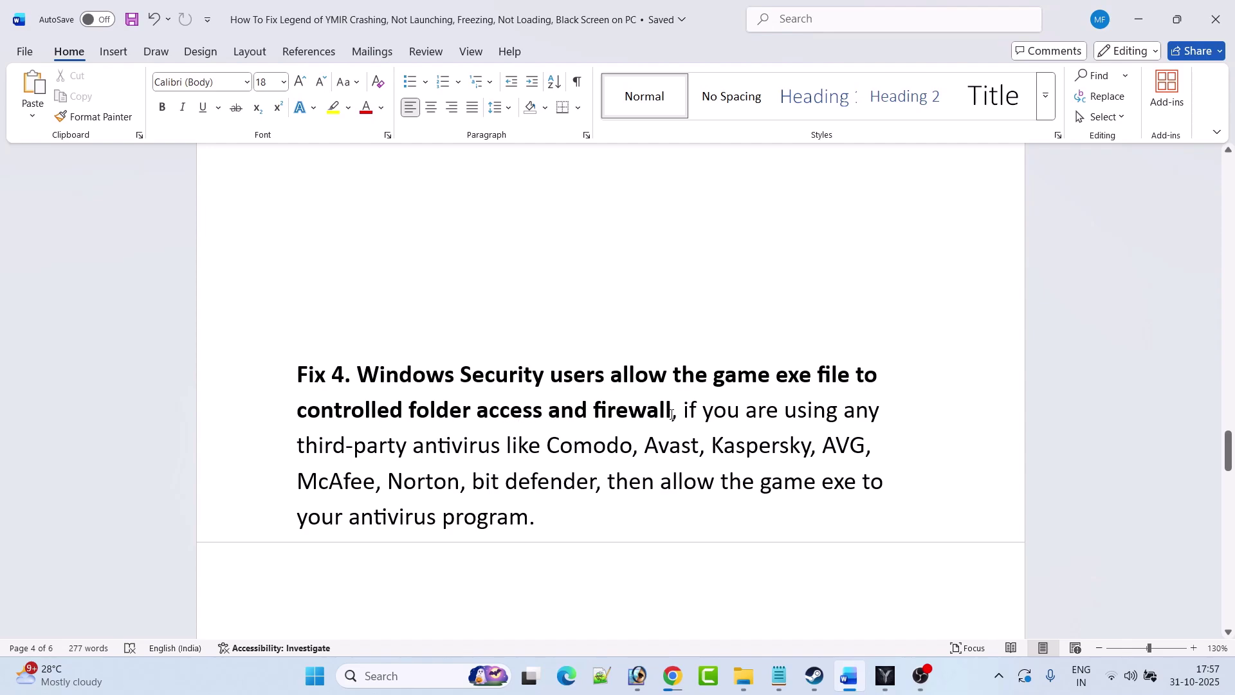
{"action": "left_click", "coordinate": [395, 676]}
{"action": "type", "text": "windo"}
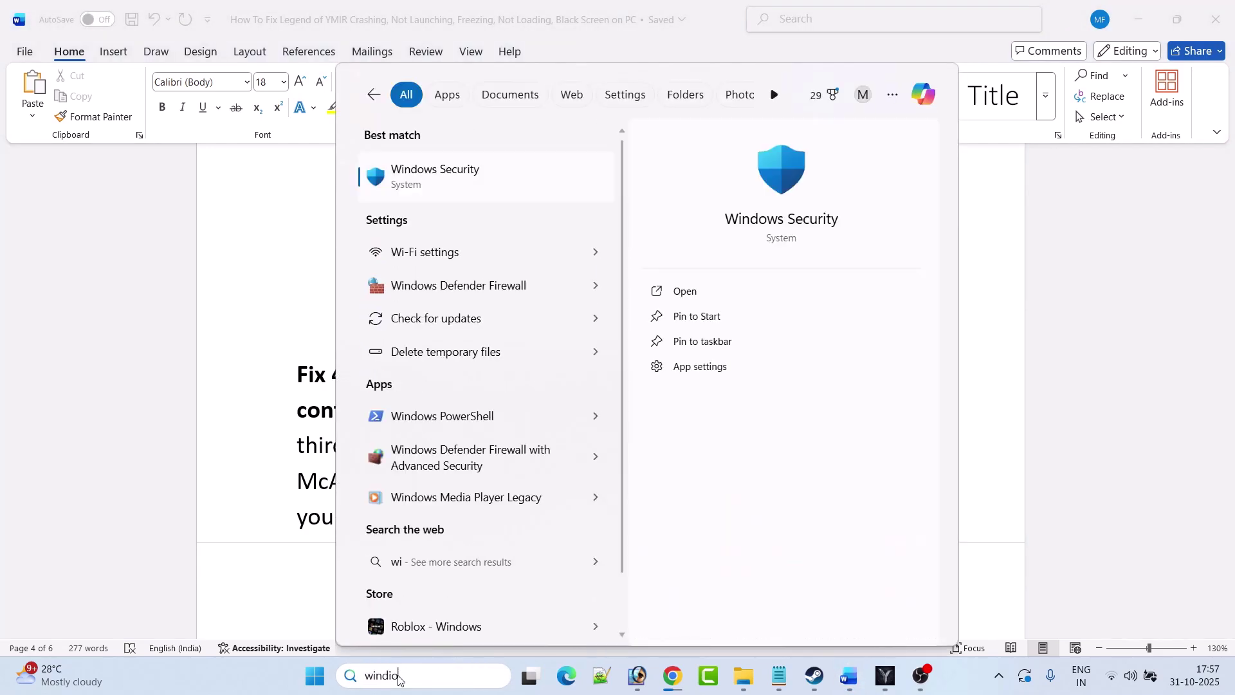
{"action": "type", "text": "ws se"}
{"action": "left_click", "coordinate": [740, 297]}
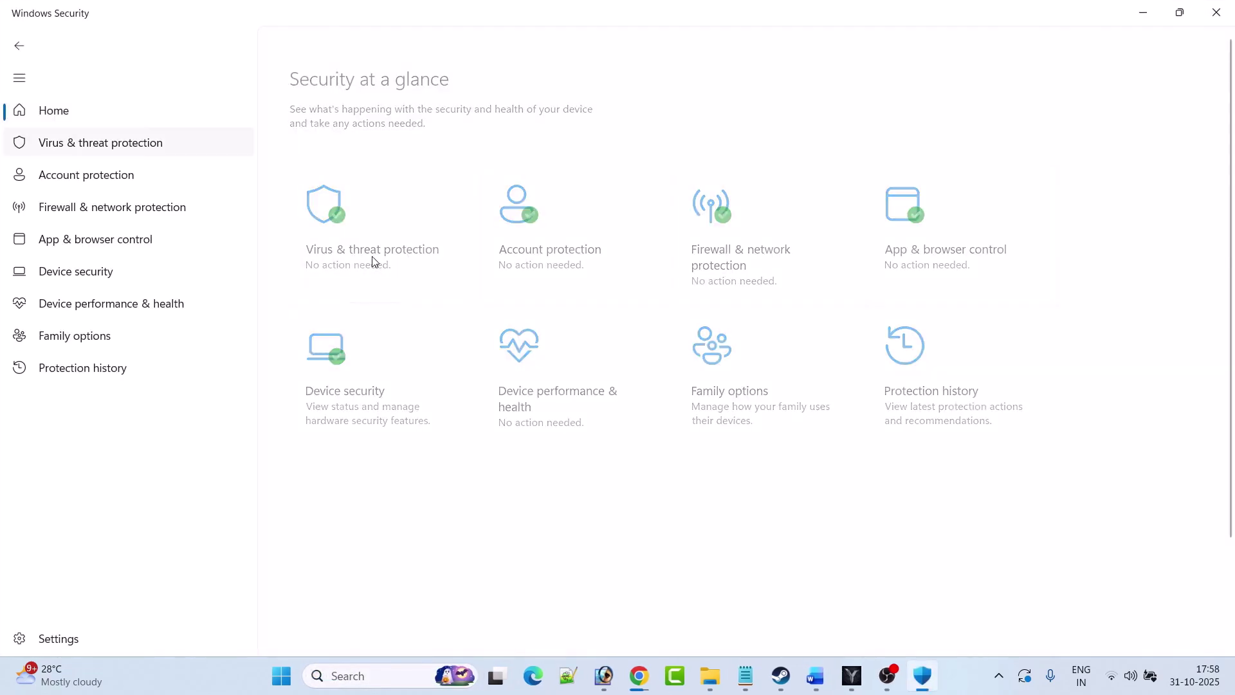
Open the list of apps allowed through Controlled folder access in the ransomware protection settings, allowing the elevation request.
{"action": "left_click", "coordinate": [372, 261]}
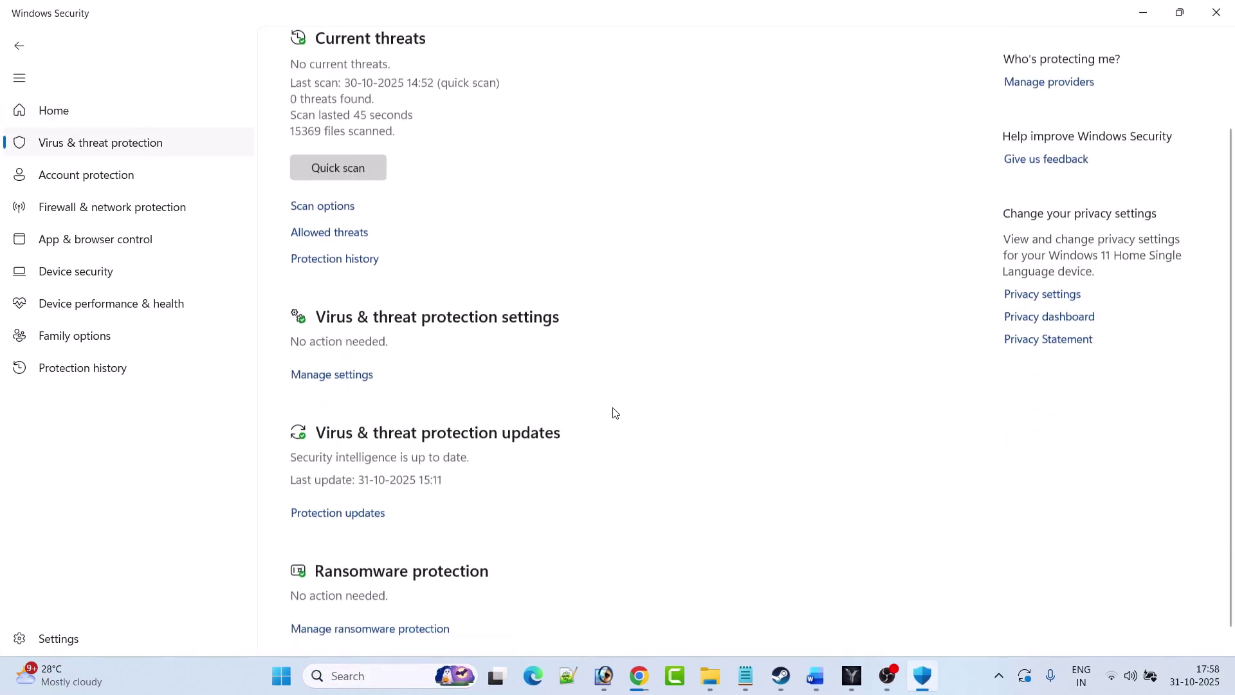
{"action": "left_click", "coordinate": [399, 614]}
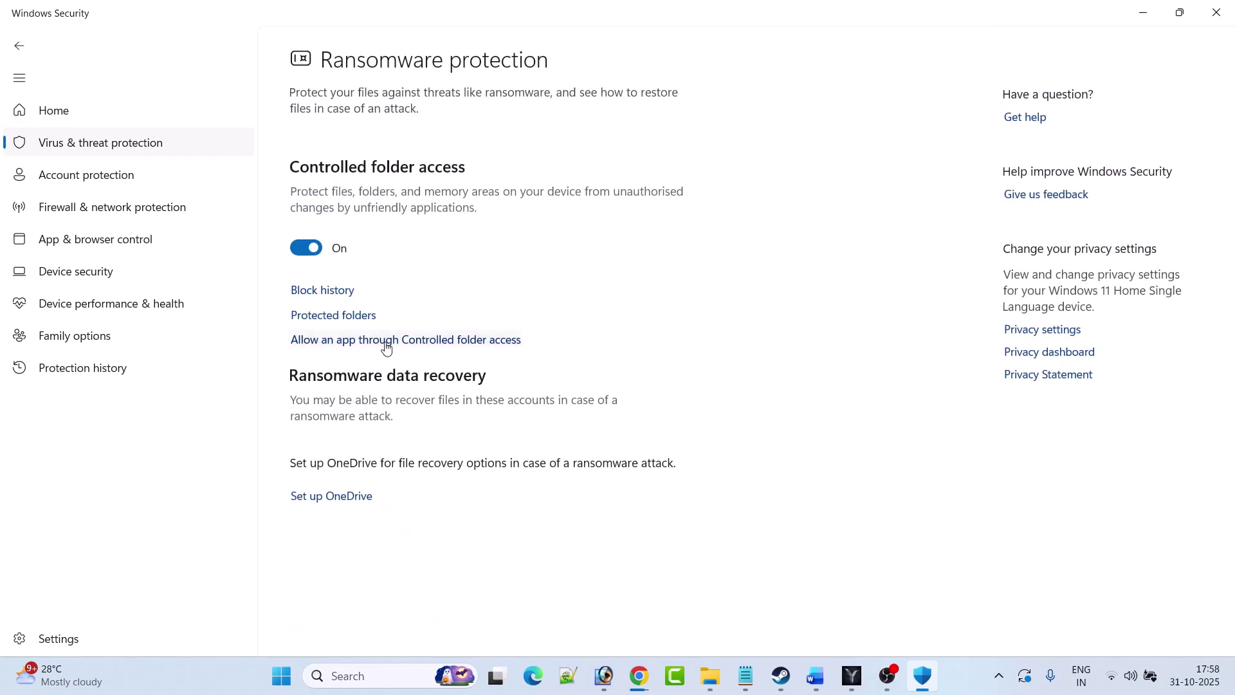
{"action": "left_click", "coordinate": [468, 341]}
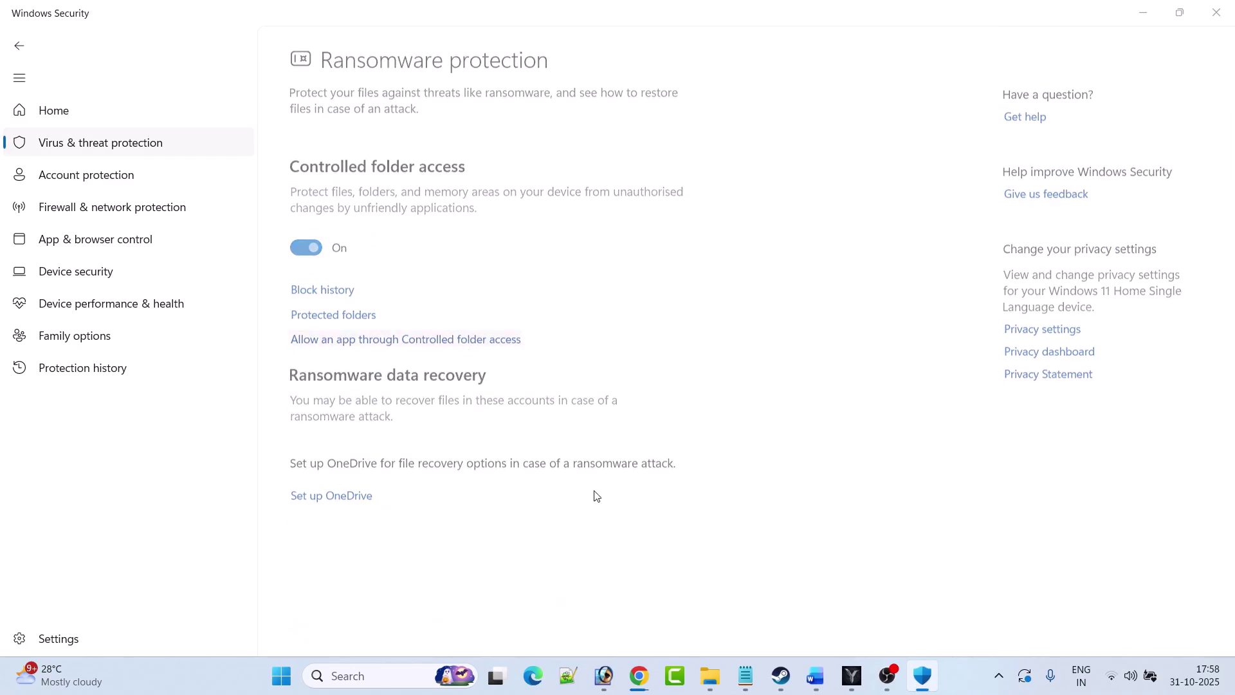
{"action": "left_click", "coordinate": [572, 475]}
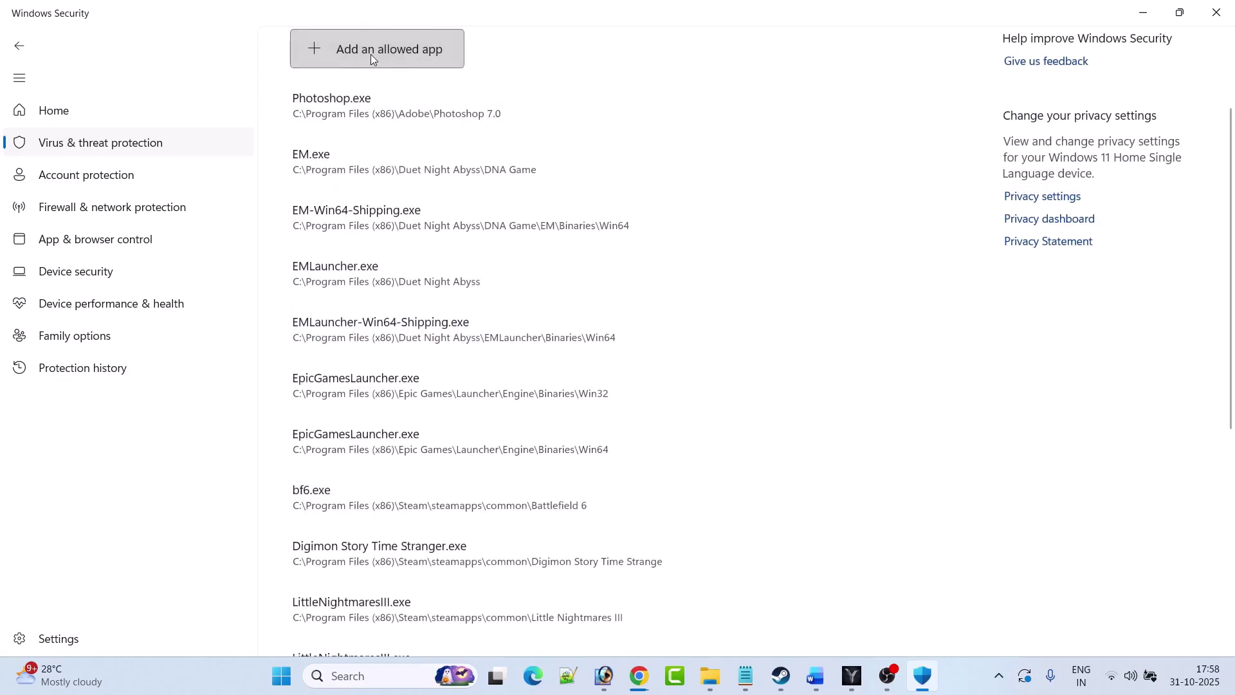
Allow LegendOfYmirGLauncher from C:\Wemade\LegendOfYmirG\launcher through Controlled folder access.
{"action": "left_click", "coordinate": [325, 52]}
{"action": "left_click", "coordinate": [358, 116]}
{"action": "left_click", "coordinate": [184, 46]}
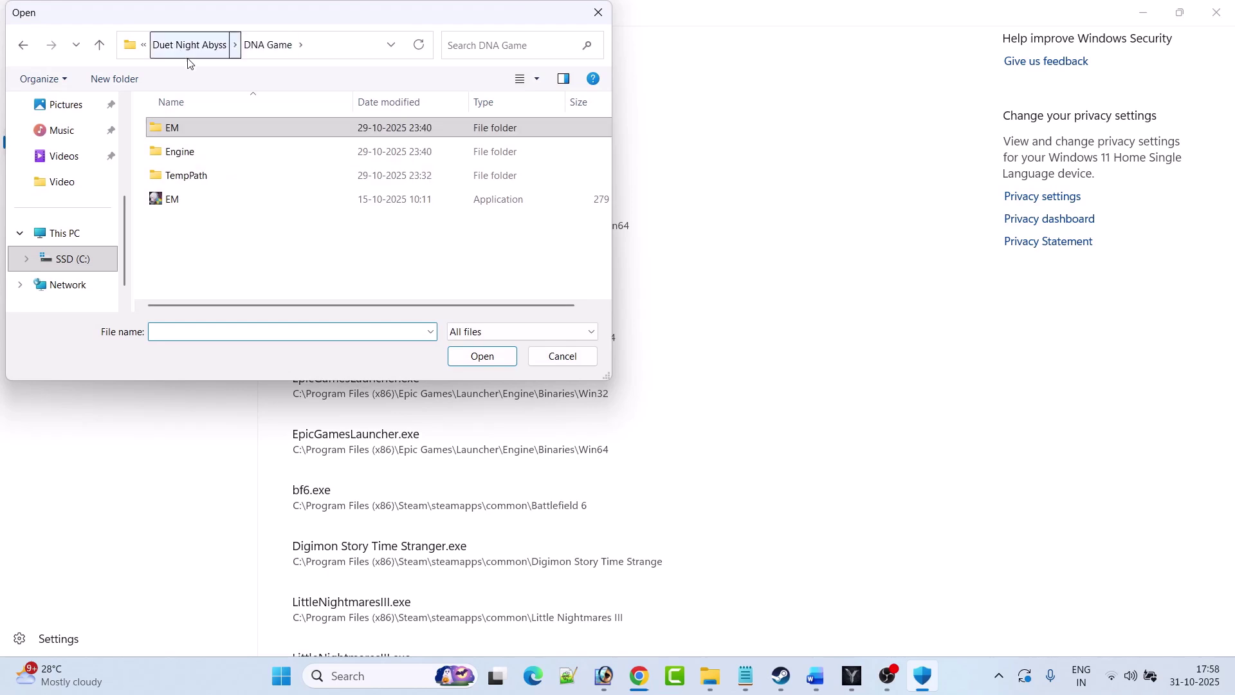
{"action": "left_click", "coordinate": [186, 48]}
{"action": "left_click", "coordinate": [187, 47]}
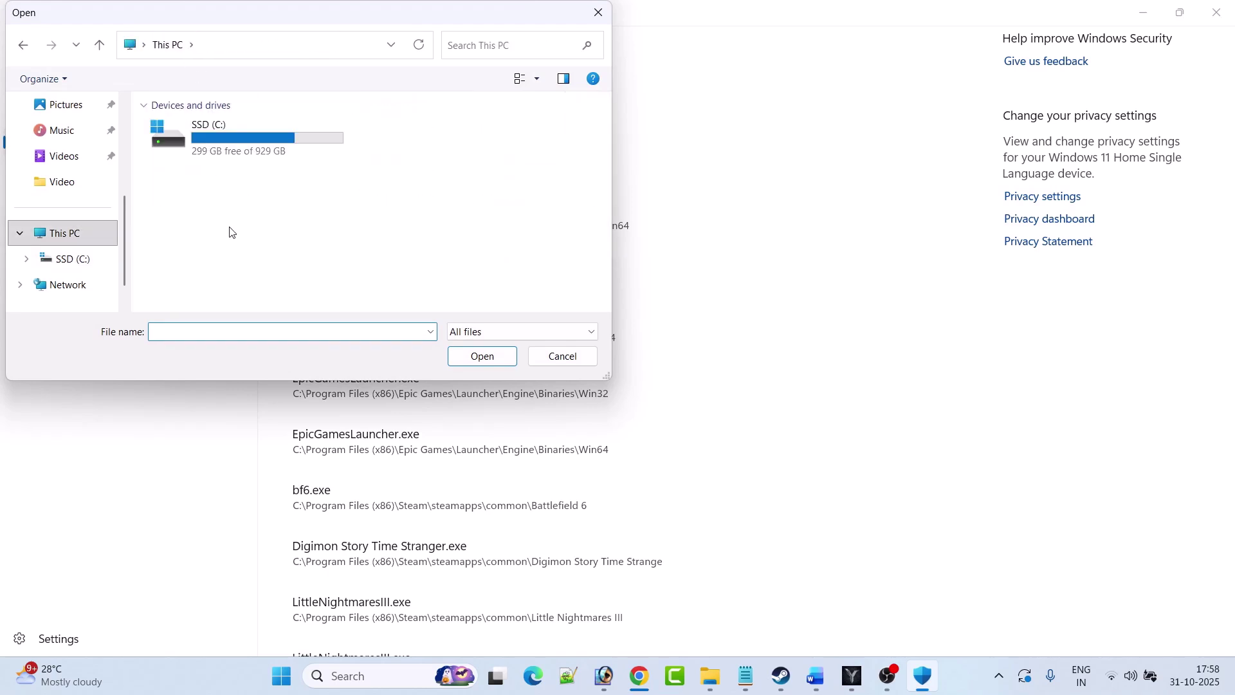
{"action": "double_click", "coordinate": [230, 146]}
{"action": "scroll", "coordinate": [212, 245], "scroll_direction": "down", "scroll_amount": 5}
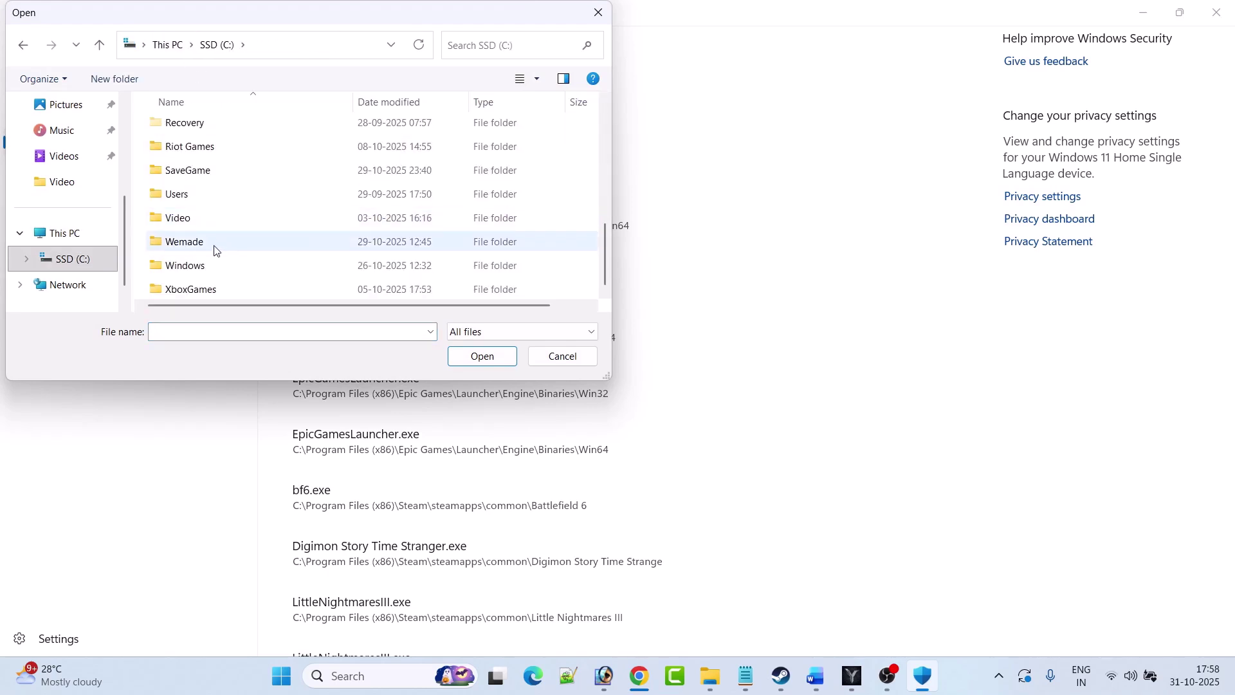
{"action": "double_click", "coordinate": [206, 246]}
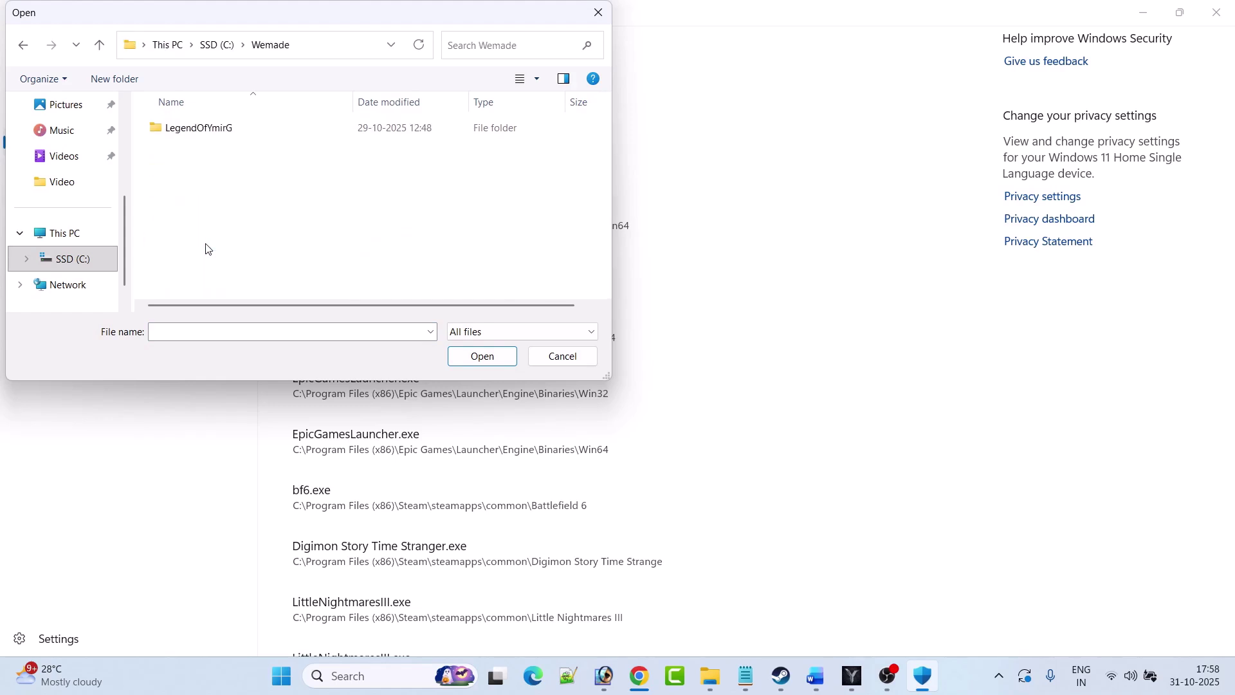
{"action": "double_click", "coordinate": [206, 134]}
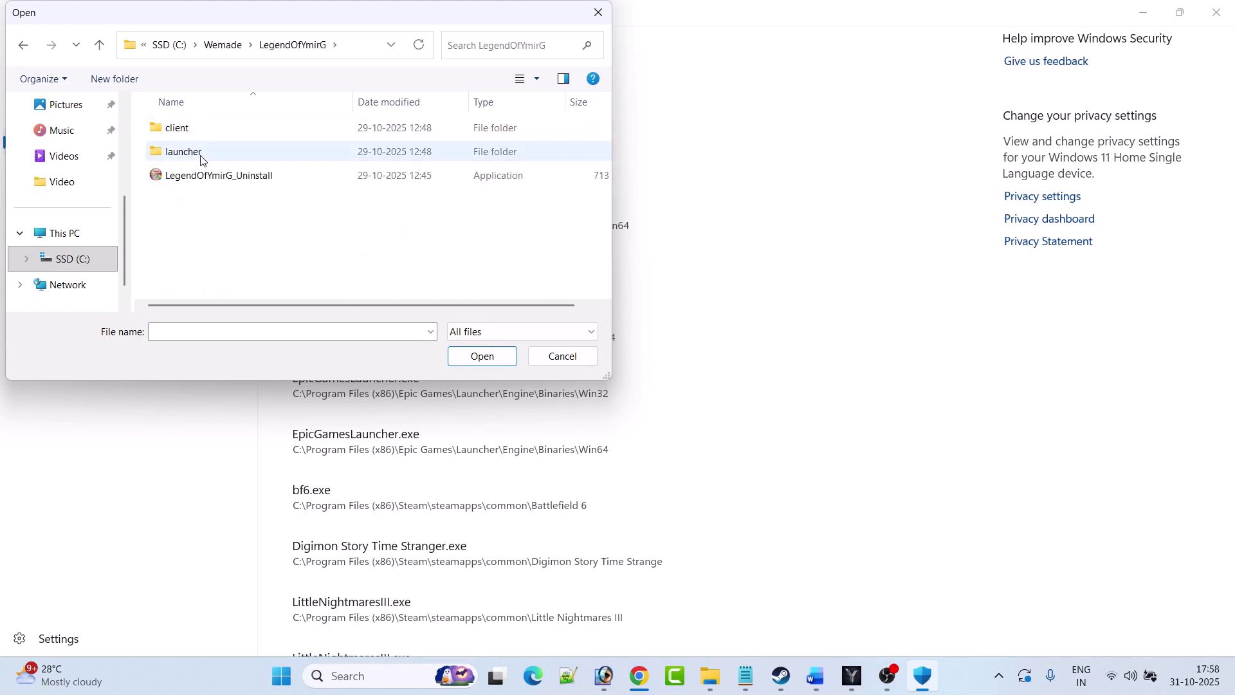
{"action": "double_click", "coordinate": [201, 154]}
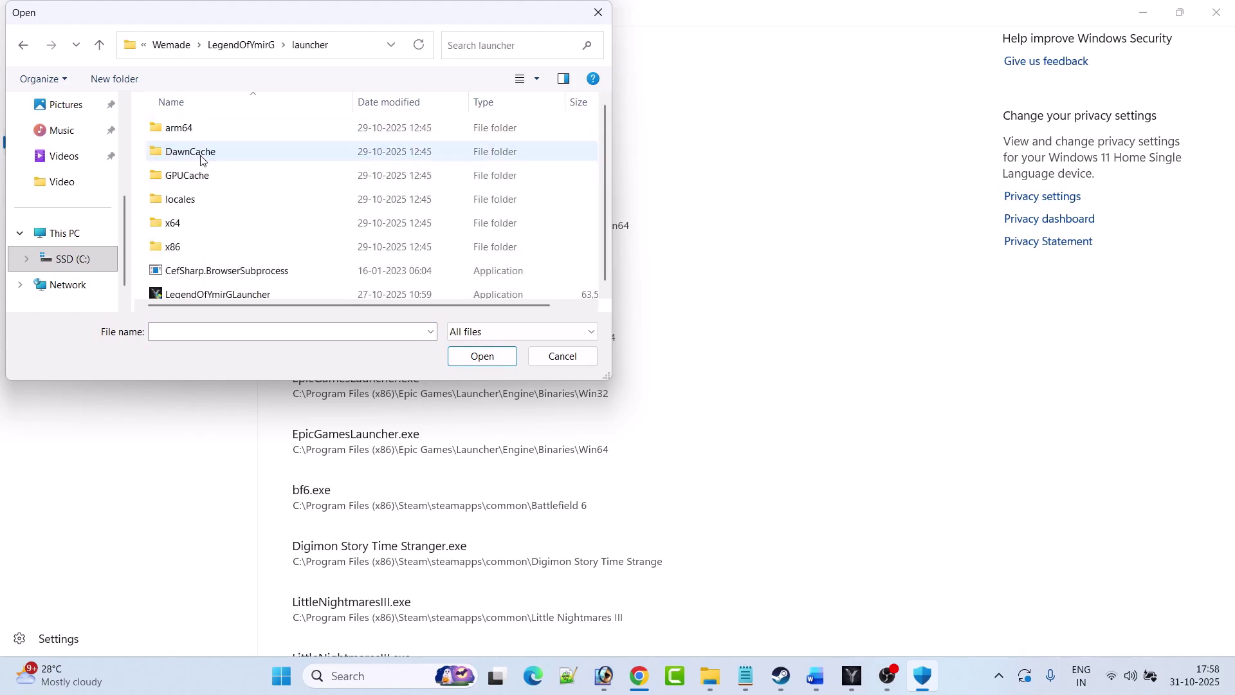
{"action": "left_click", "coordinate": [249, 295]}
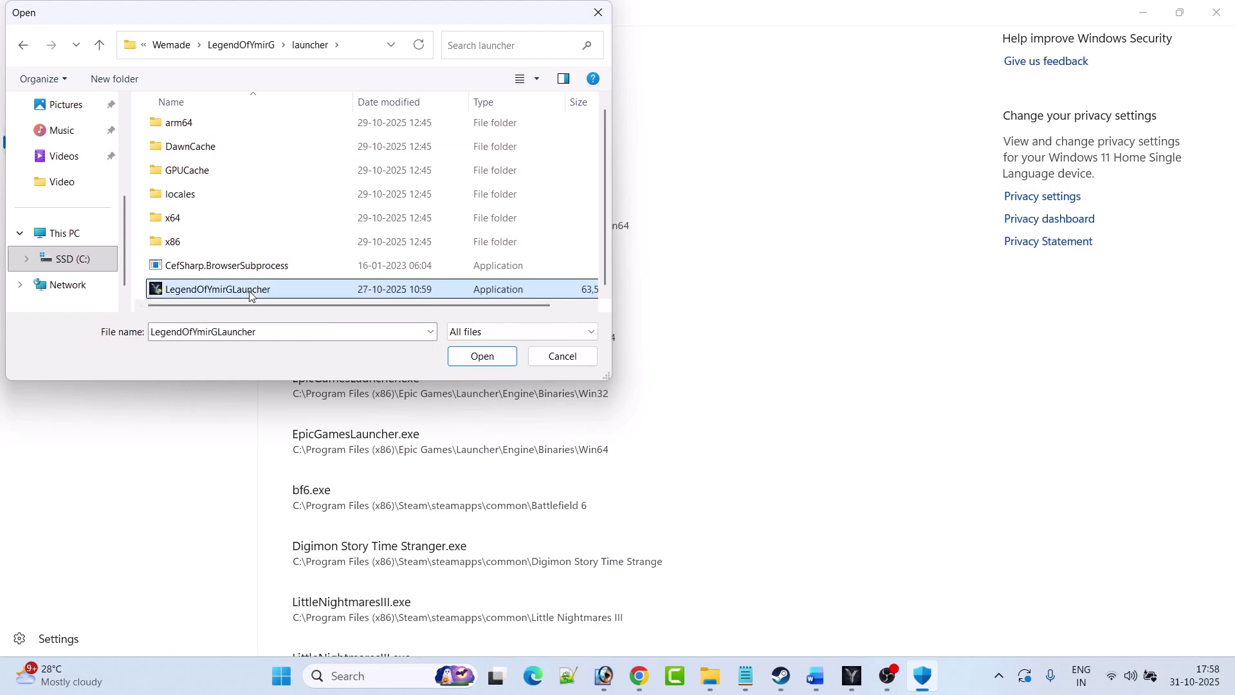
{"action": "left_click", "coordinate": [481, 357]}
Add the YmirGL application from the LegendOfYmirG client folder to the apps allowed through Controlled folder access.
{"action": "left_click", "coordinate": [348, 51]}
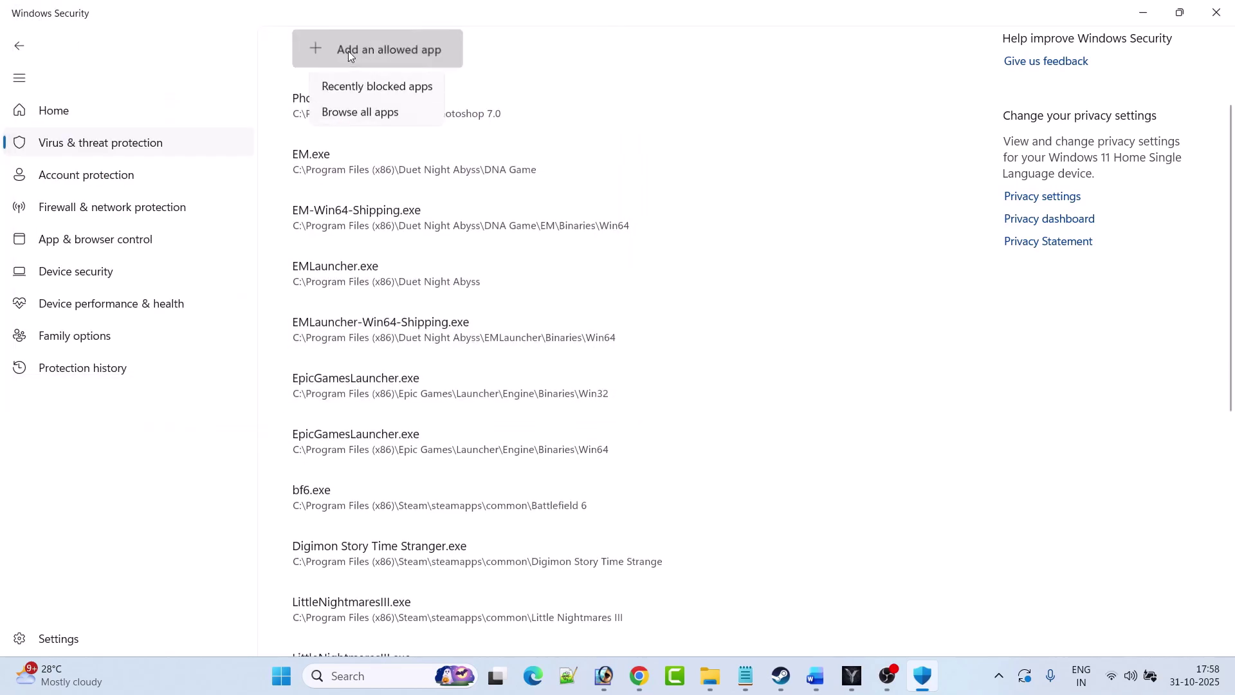
{"action": "left_click", "coordinate": [374, 112]}
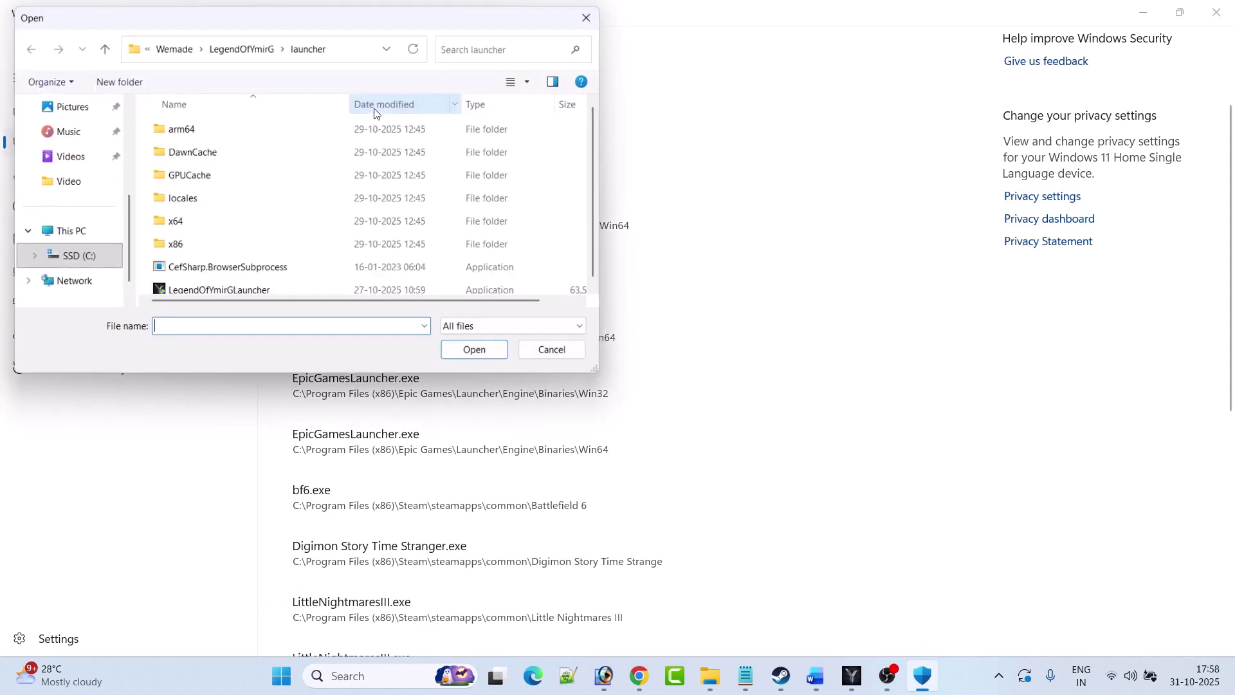
{"action": "left_click", "coordinate": [101, 45]}
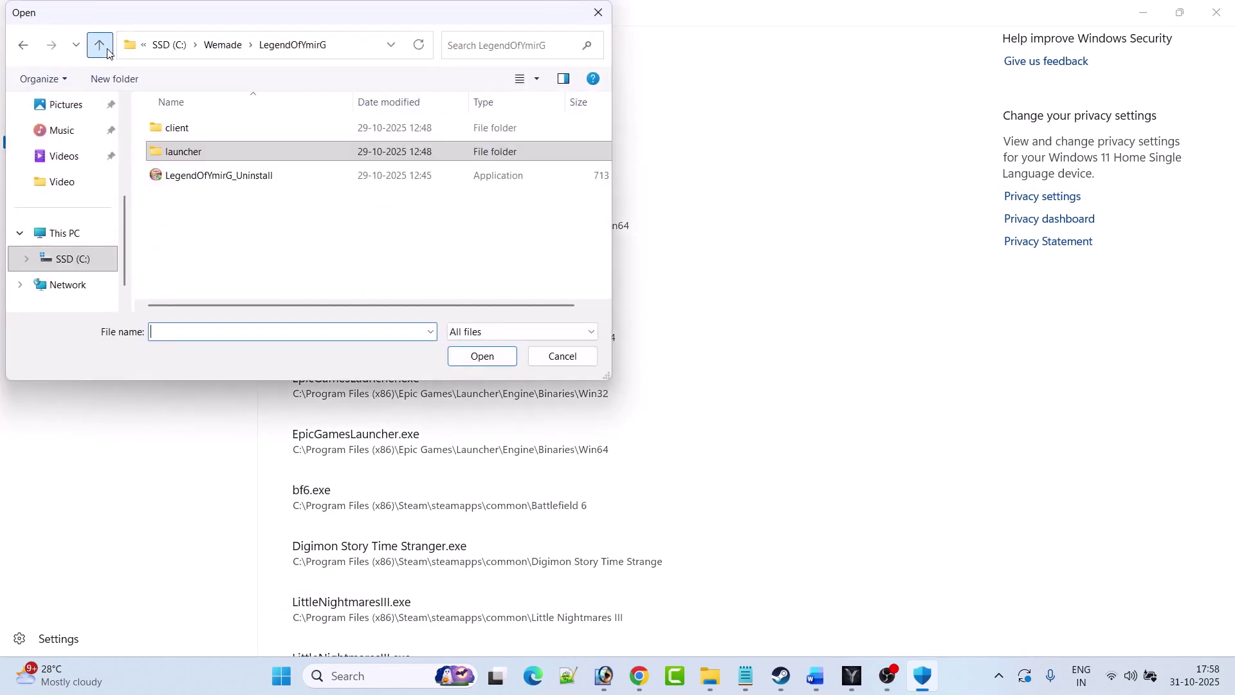
{"action": "double_click", "coordinate": [202, 132]}
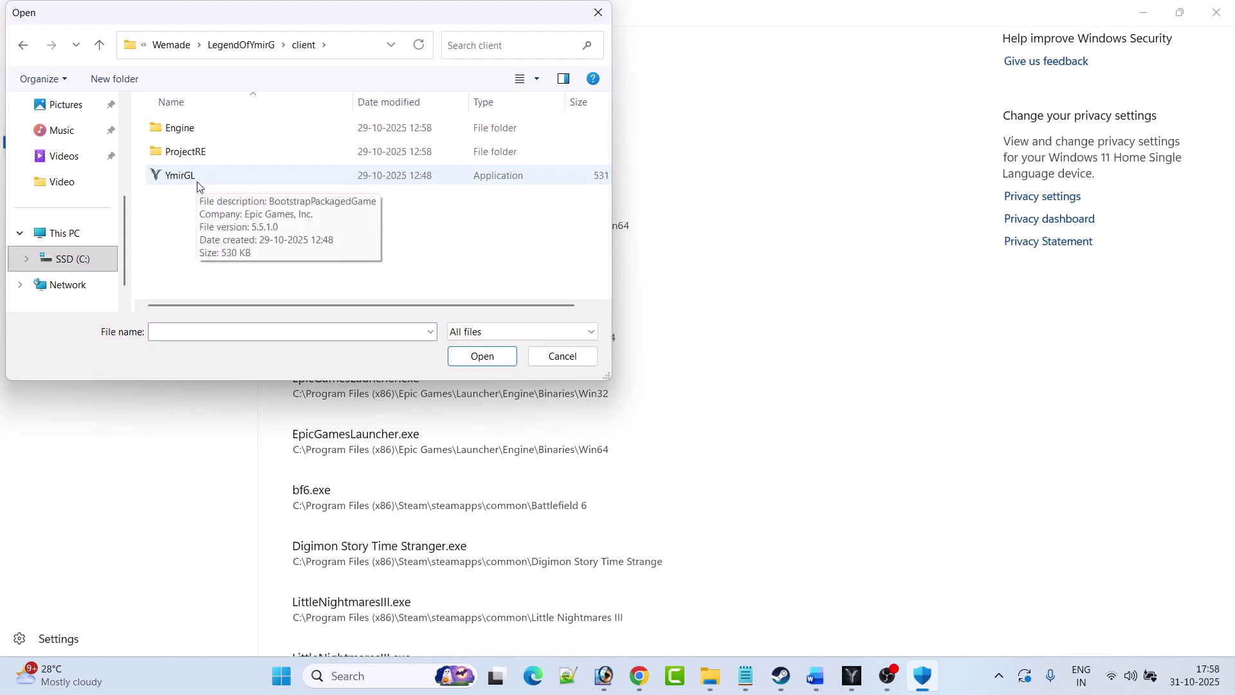
{"action": "left_click", "coordinate": [198, 181]}
{"action": "left_click", "coordinate": [470, 364]}
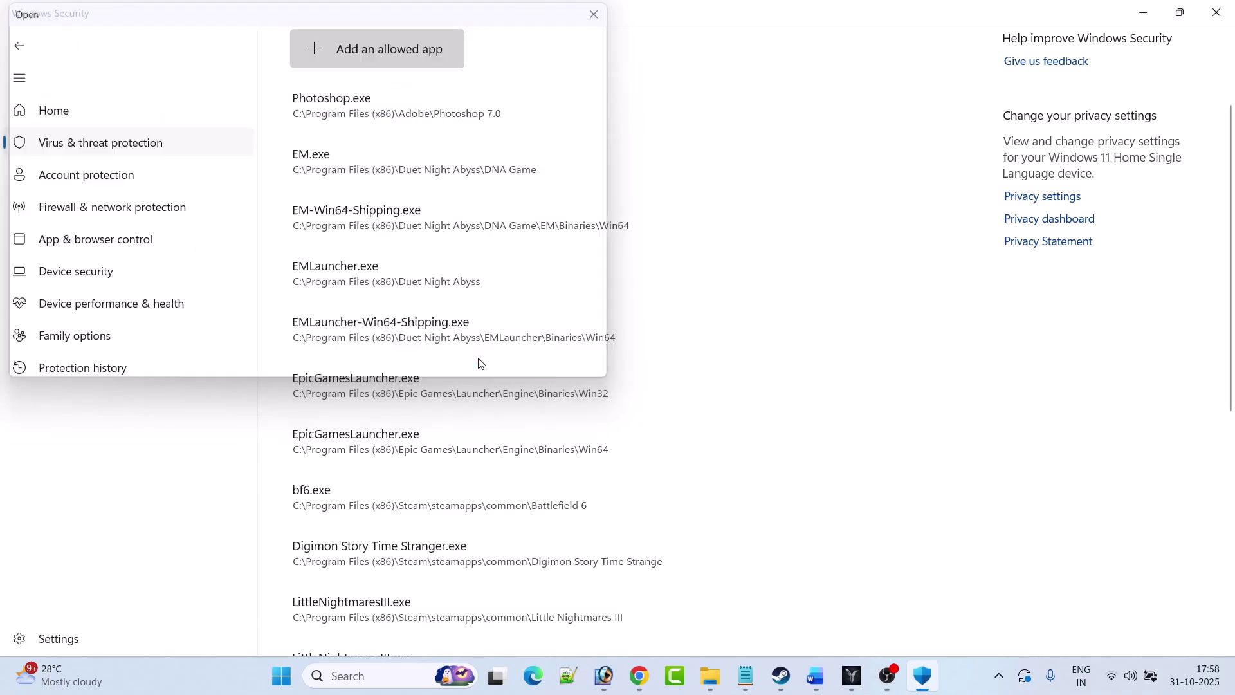
Allow YmirGL-Win64-Shipping from client\ProjectRE\Binaries\Win64 through Controlled folder access.
{"action": "left_click", "coordinate": [322, 44]}
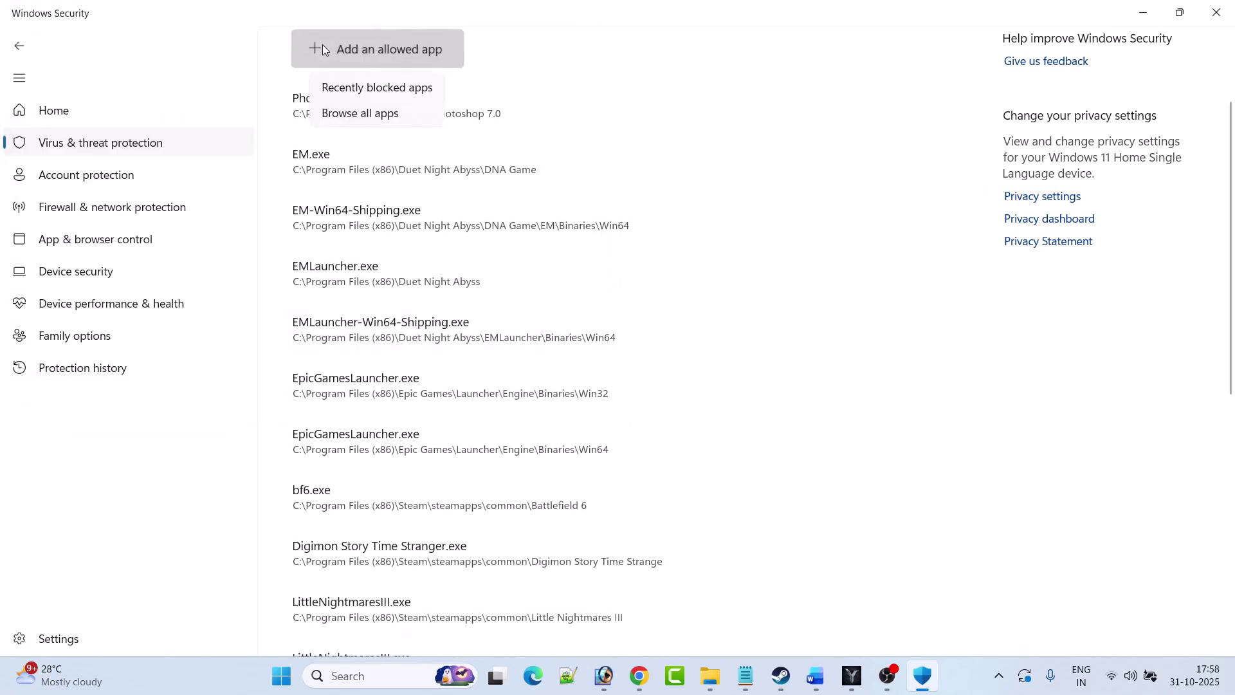
{"action": "left_click", "coordinate": [360, 114]}
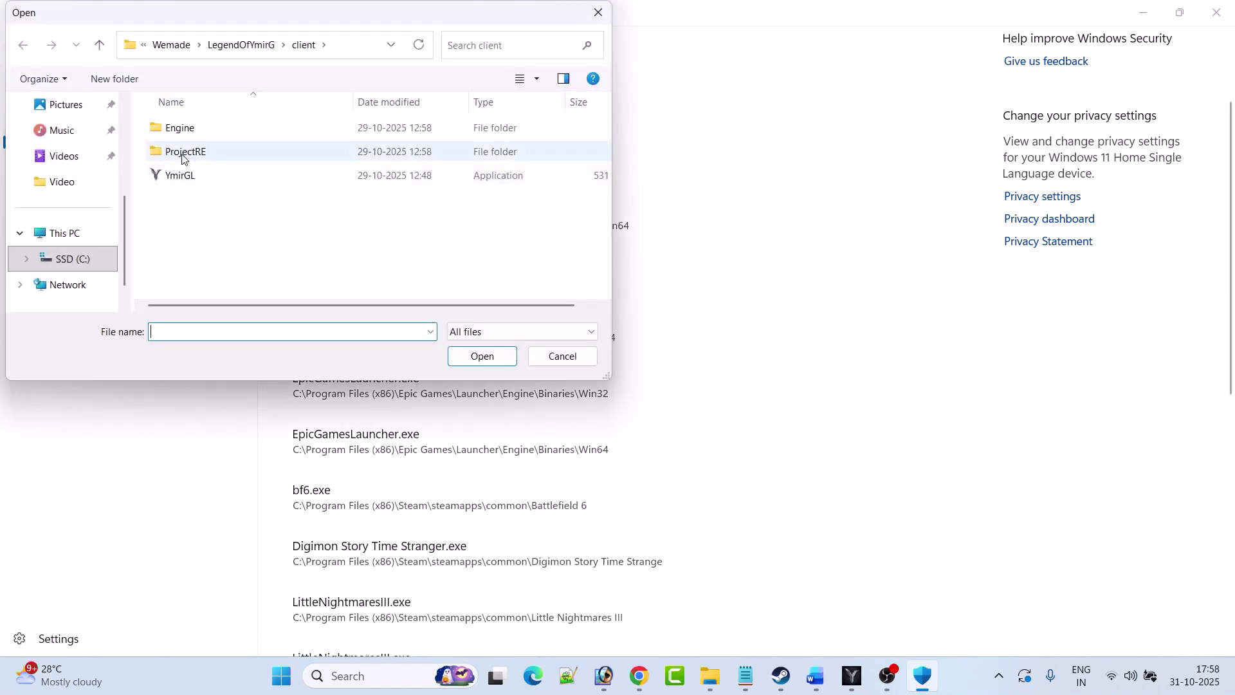
{"action": "double_click", "coordinate": [193, 152]}
{"action": "double_click", "coordinate": [187, 152]}
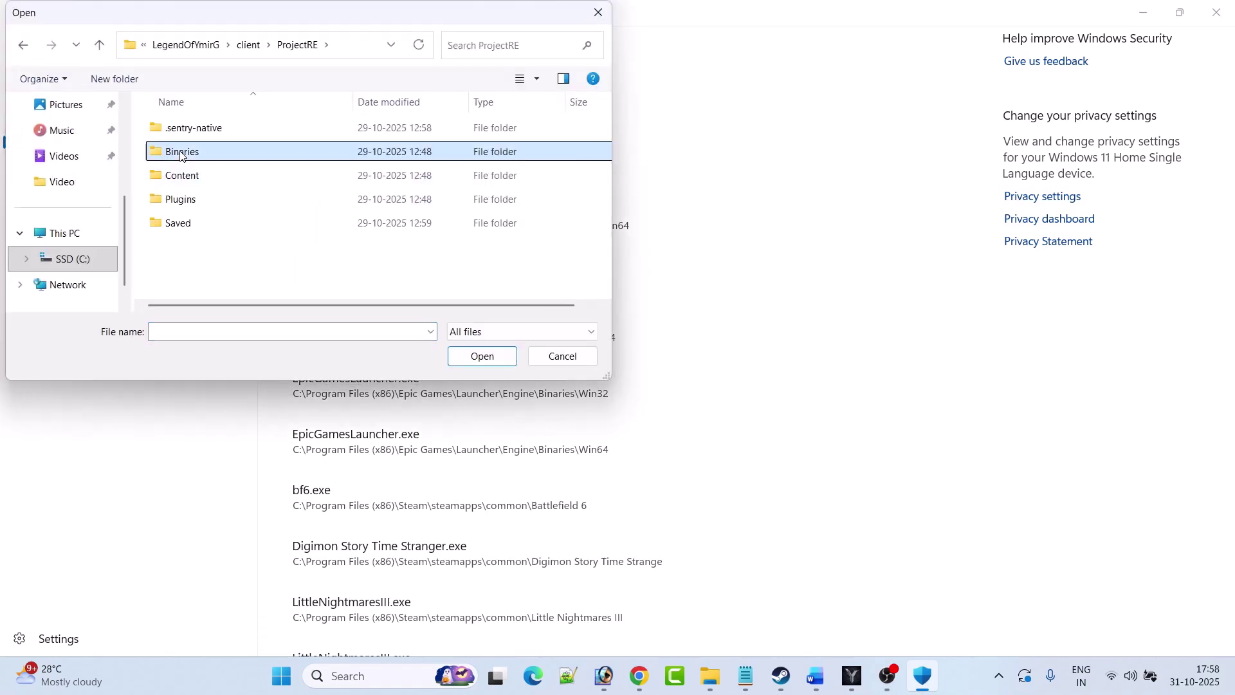
{"action": "double_click", "coordinate": [201, 131]}
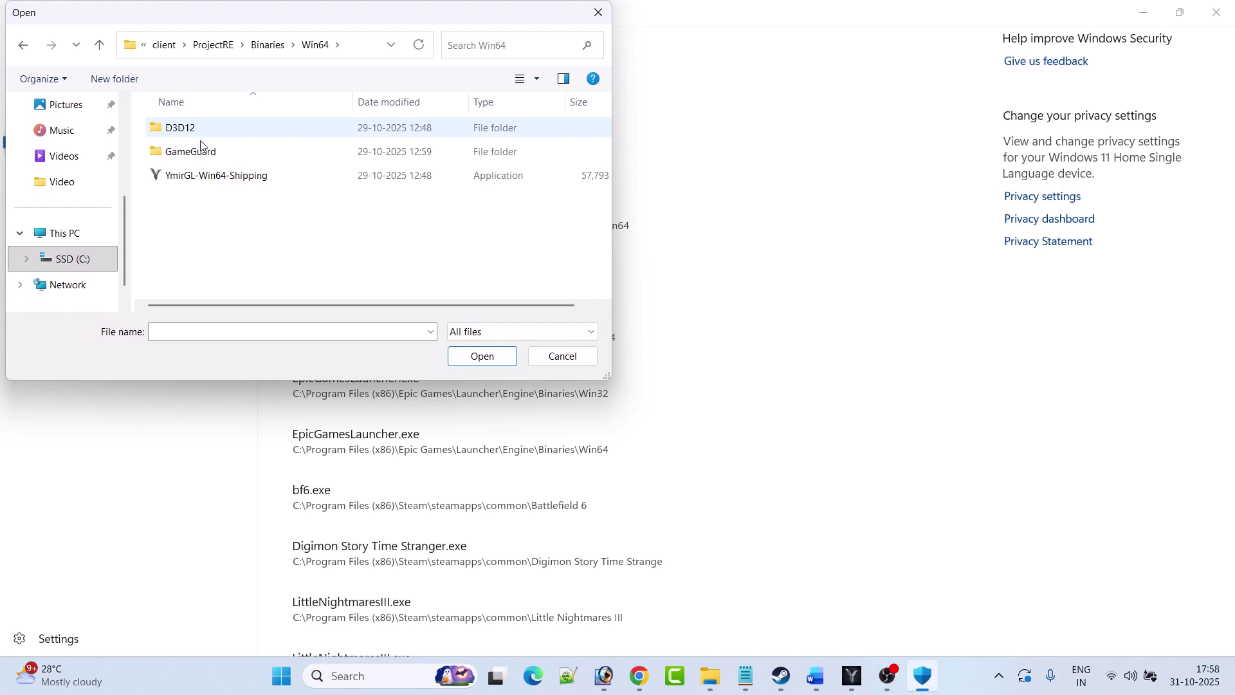
{"action": "left_click", "coordinate": [191, 180]}
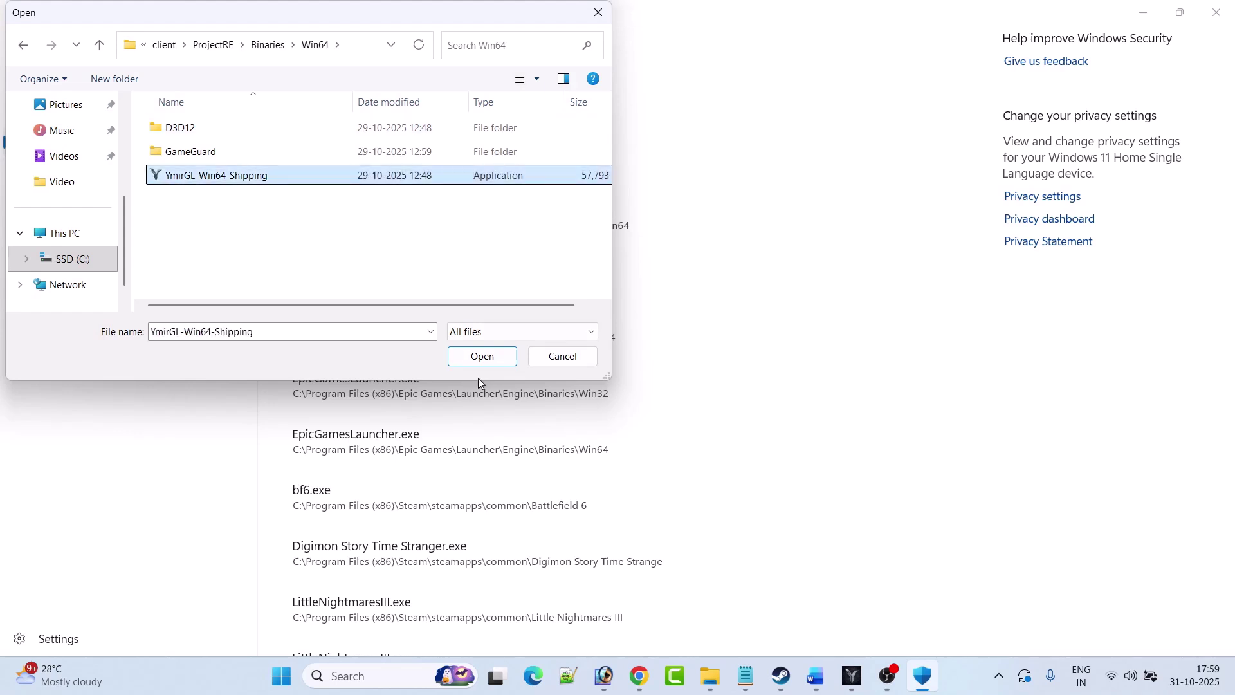
{"action": "left_click", "coordinate": [482, 356]}
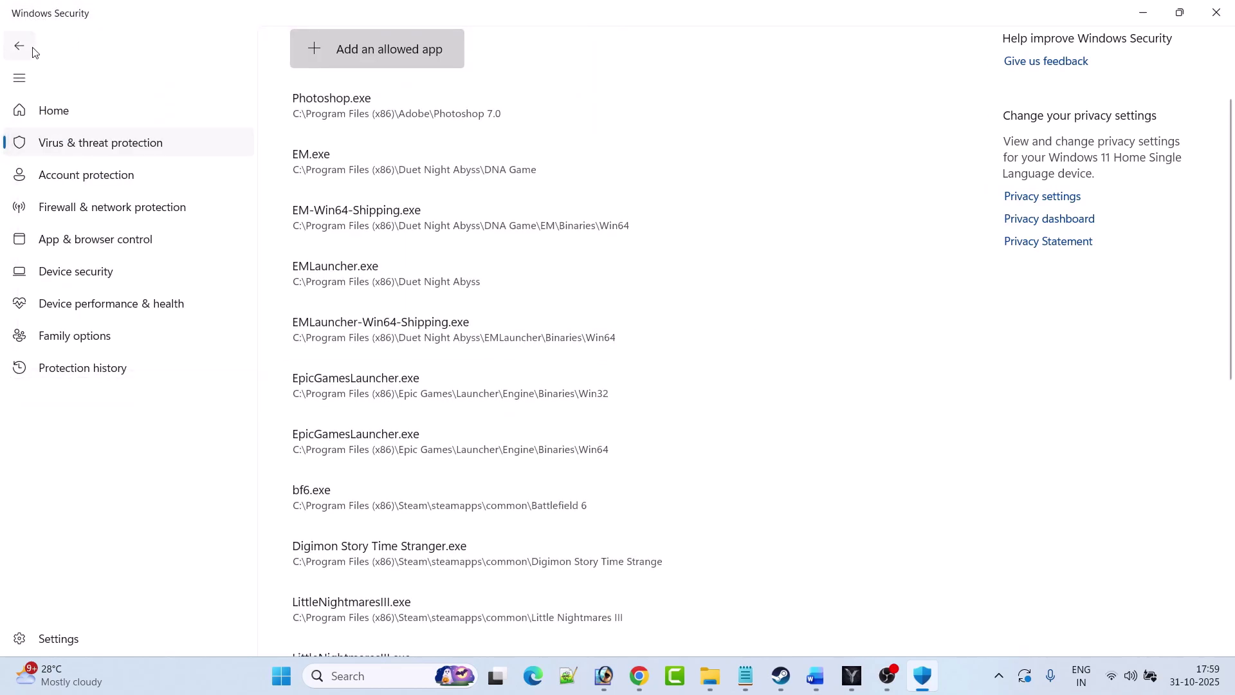
Open the list of apps allowed through the firewall from Firewall & network protection and unlock its settings for changes.
{"action": "left_click", "coordinate": [29, 51]}
{"action": "left_click", "coordinate": [28, 51]}
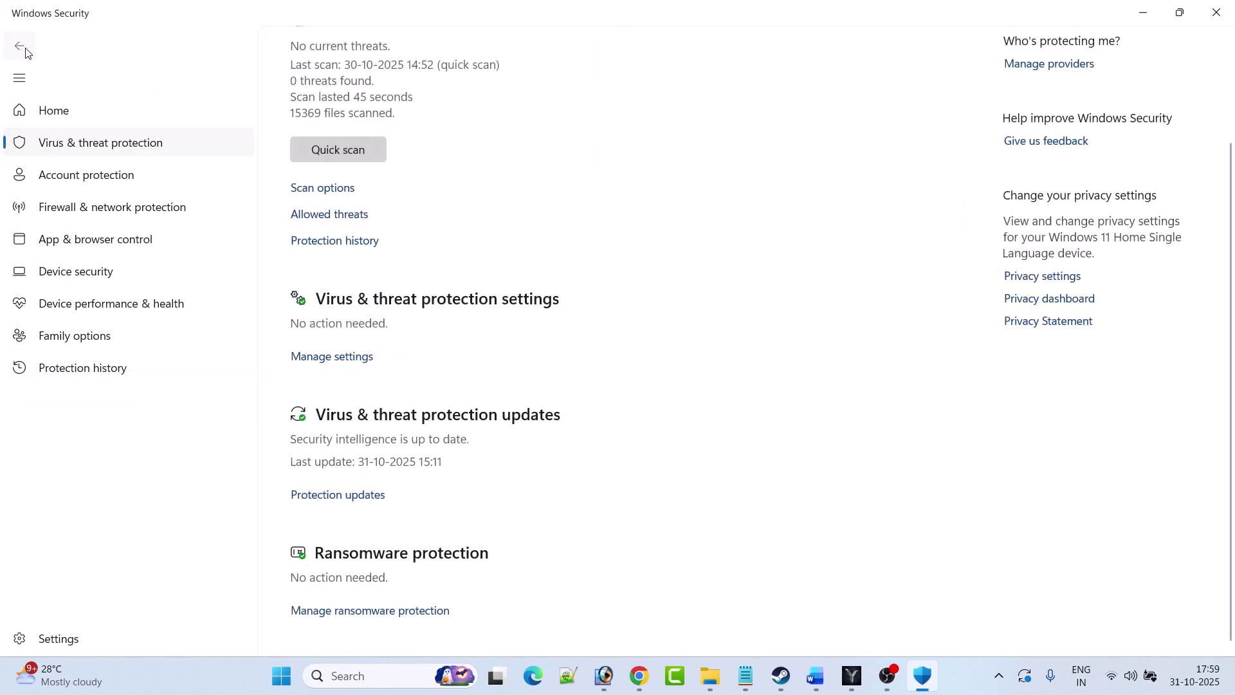
{"action": "left_click", "coordinate": [27, 52]}
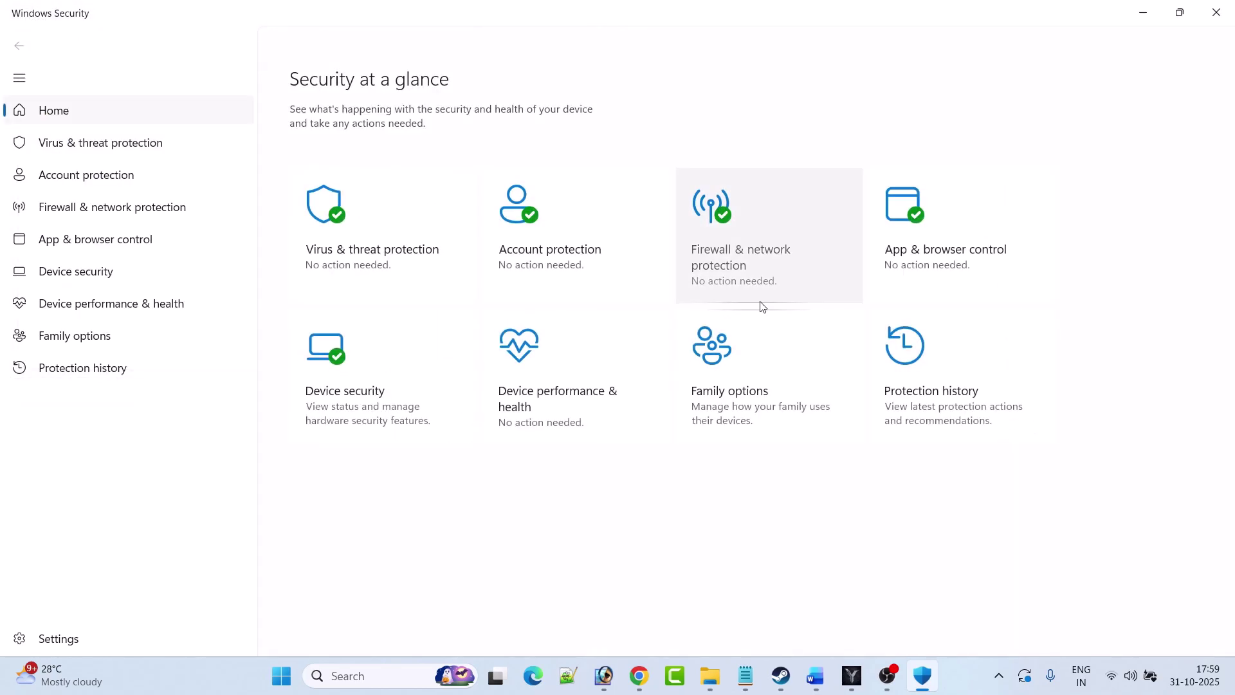
{"action": "left_click", "coordinate": [760, 259]}
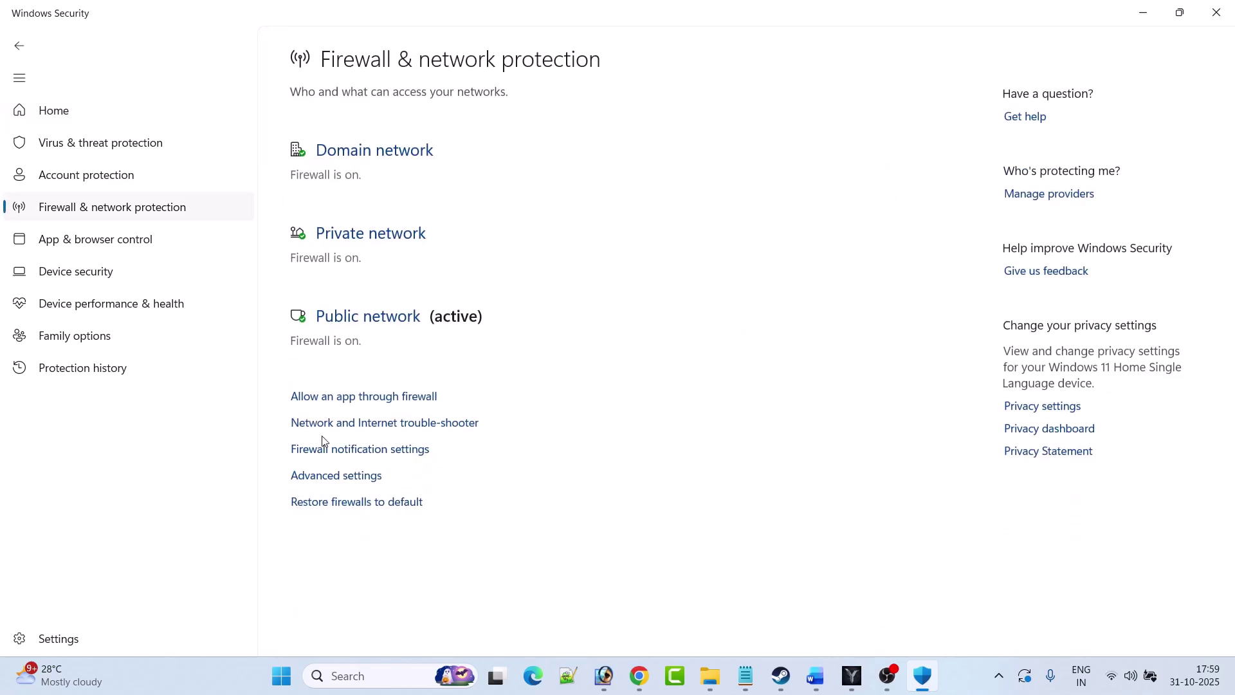
{"action": "left_click", "coordinate": [381, 398]}
{"action": "left_click", "coordinate": [816, 125]}
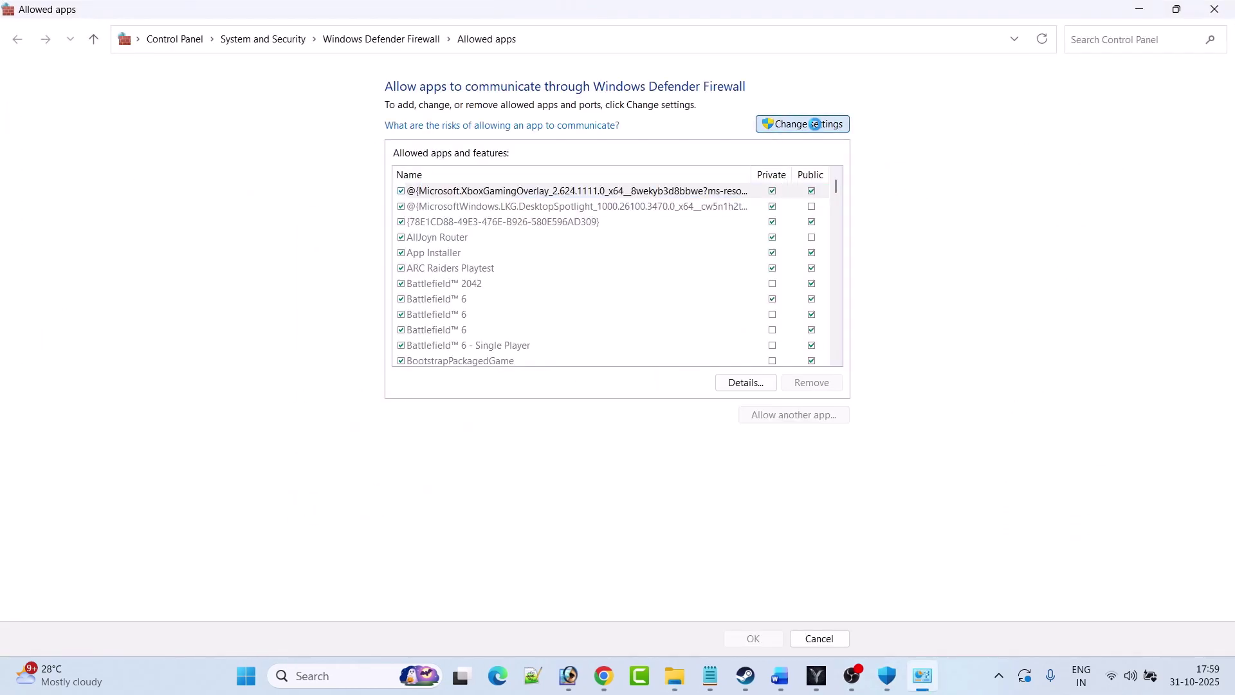
Add LegendOfYmirGLauncher from C:\Wemade\LegendOfYmirG\launcher to the apps allowed through Windows Defender Firewall.
{"action": "left_click", "coordinate": [783, 417]}
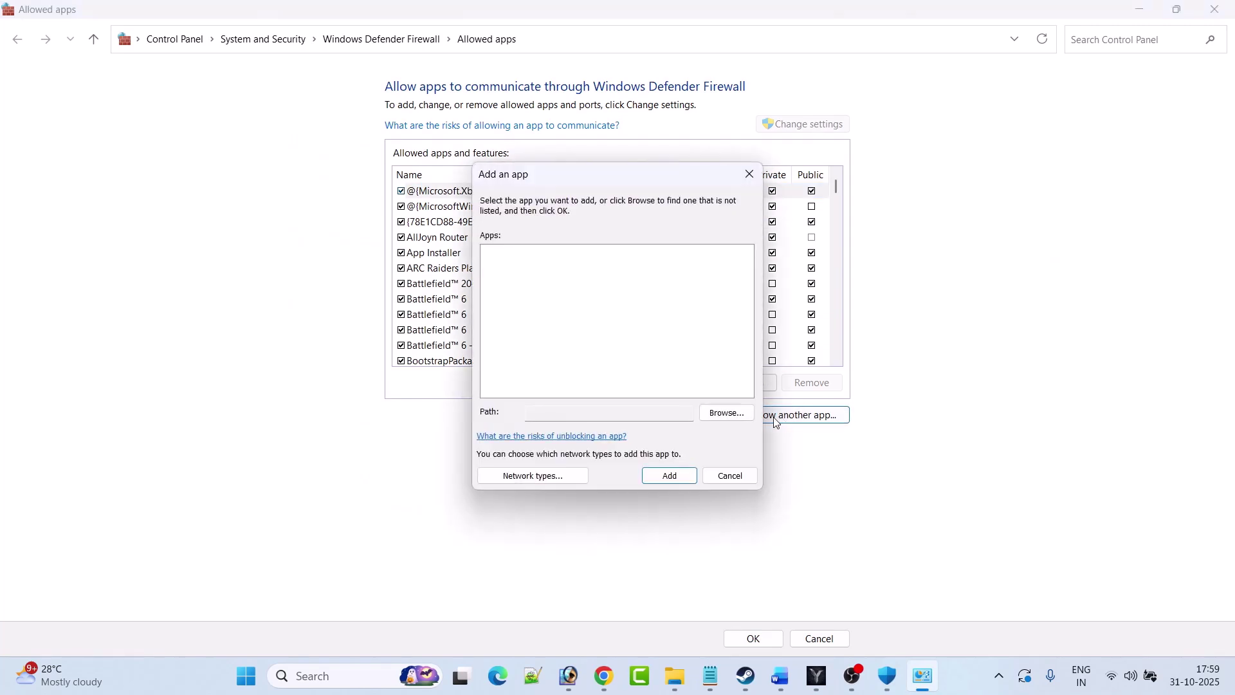
{"action": "left_click", "coordinate": [733, 415]}
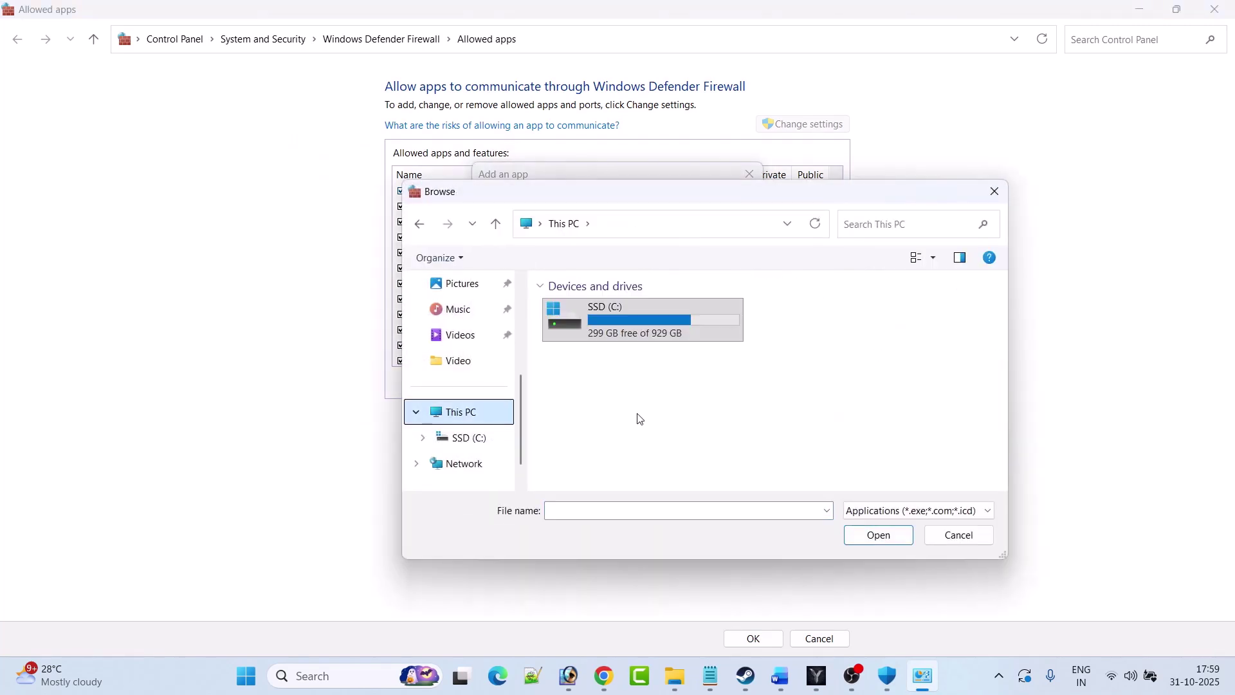
{"action": "left_click", "coordinate": [638, 419]}
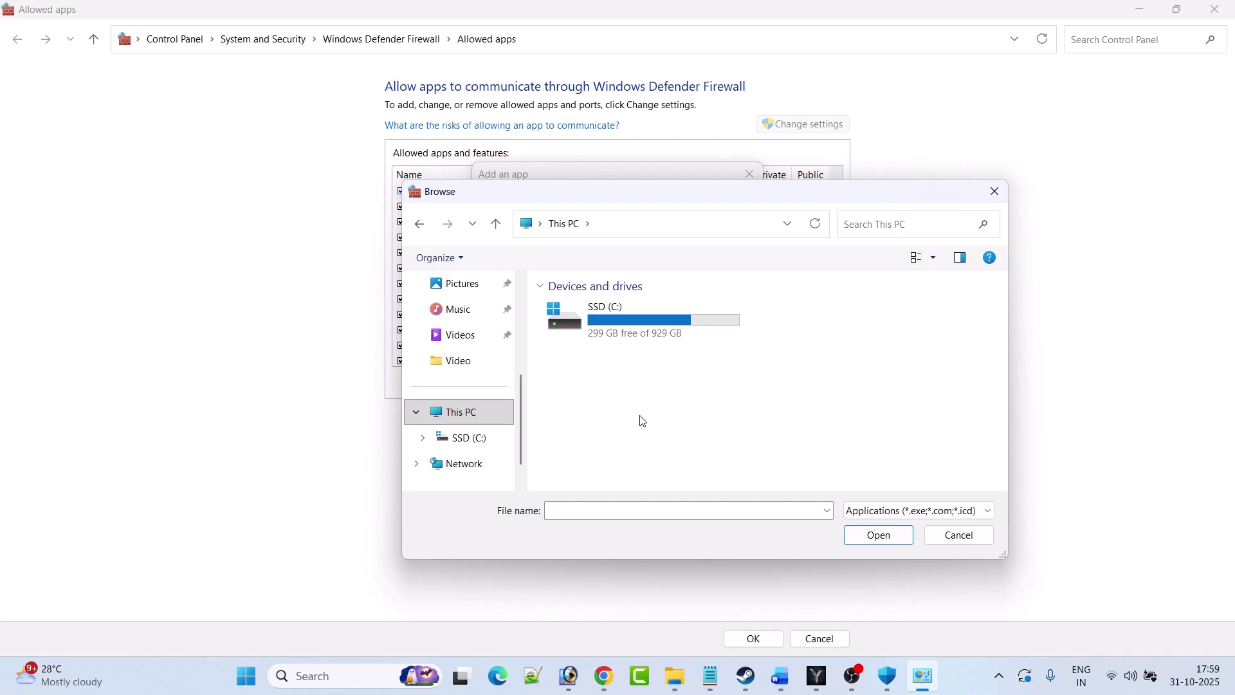
{"action": "left_click", "coordinate": [636, 324]}
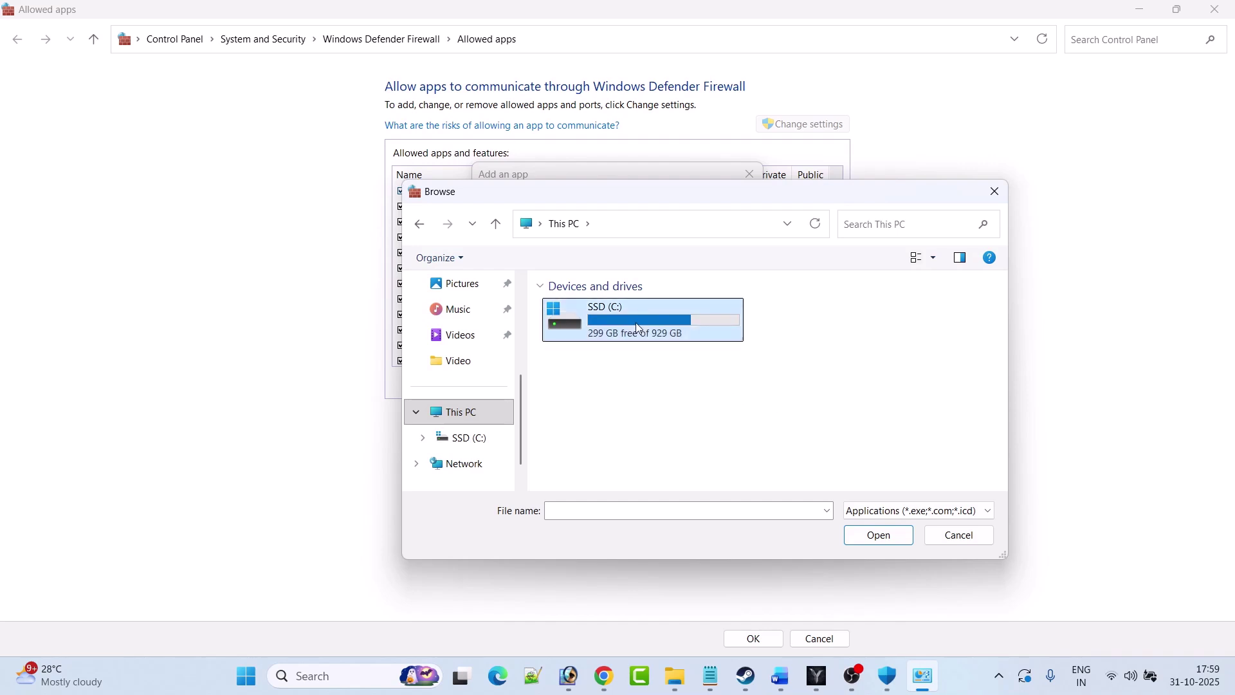
{"action": "double_click", "coordinate": [635, 323]}
{"action": "scroll", "coordinate": [686, 380], "scroll_direction": "down", "scroll_amount": 5}
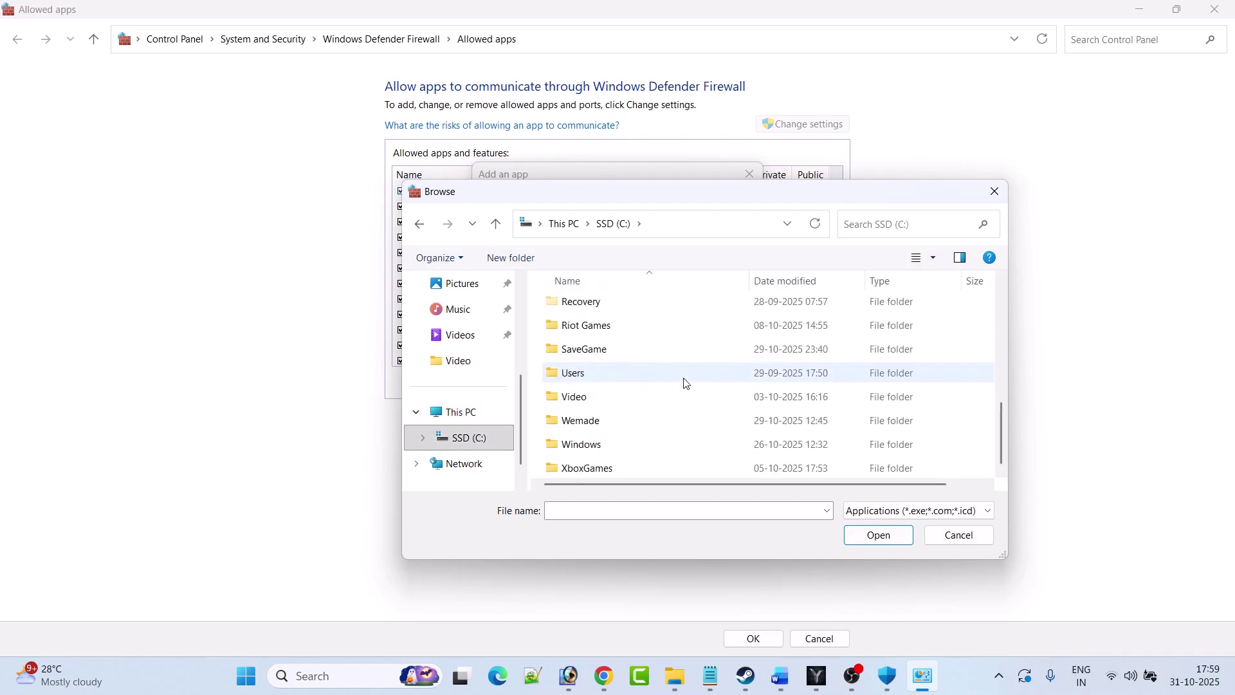
{"action": "double_click", "coordinate": [611, 421]}
{"action": "left_click", "coordinate": [598, 312]}
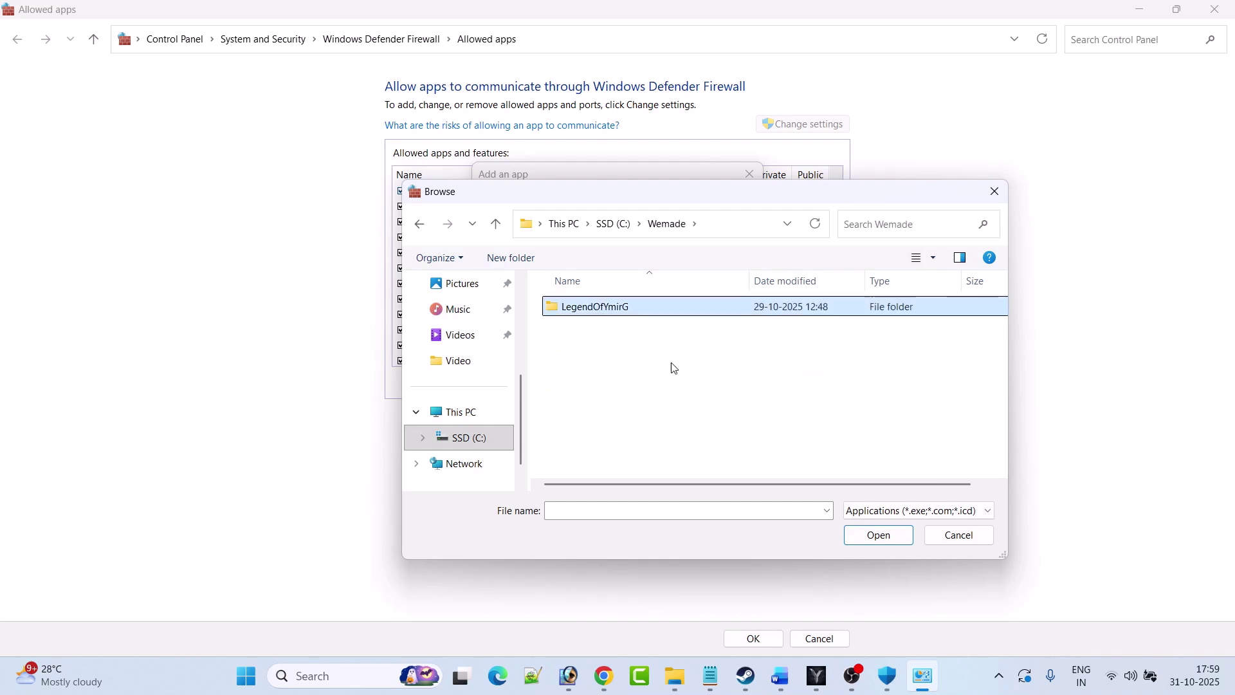
{"action": "double_click", "coordinate": [675, 315]}
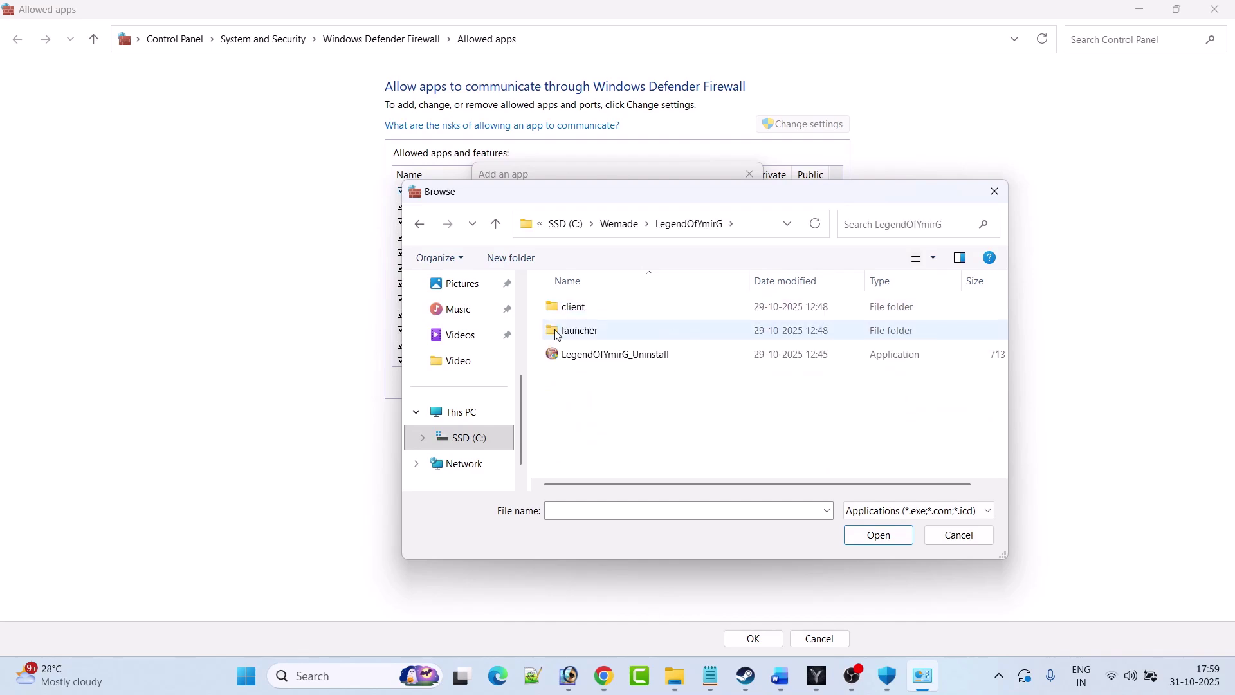
{"action": "double_click", "coordinate": [597, 332]}
{"action": "left_click", "coordinate": [585, 475]}
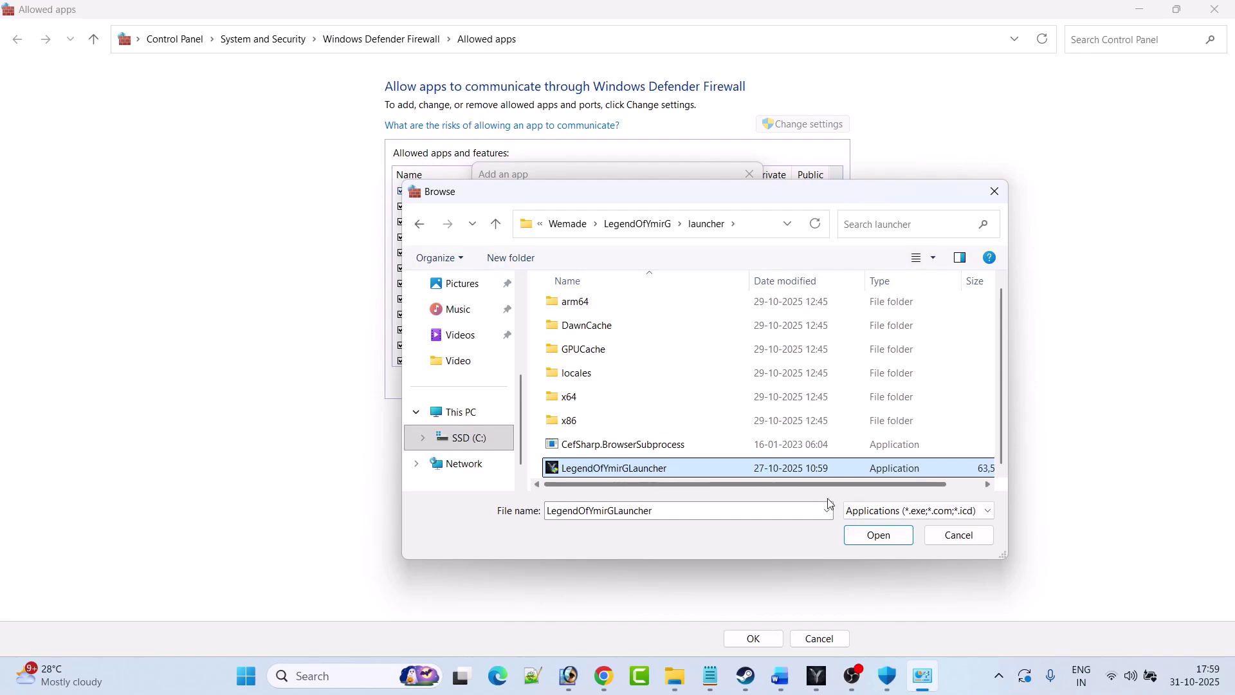
{"action": "left_click", "coordinate": [880, 536]}
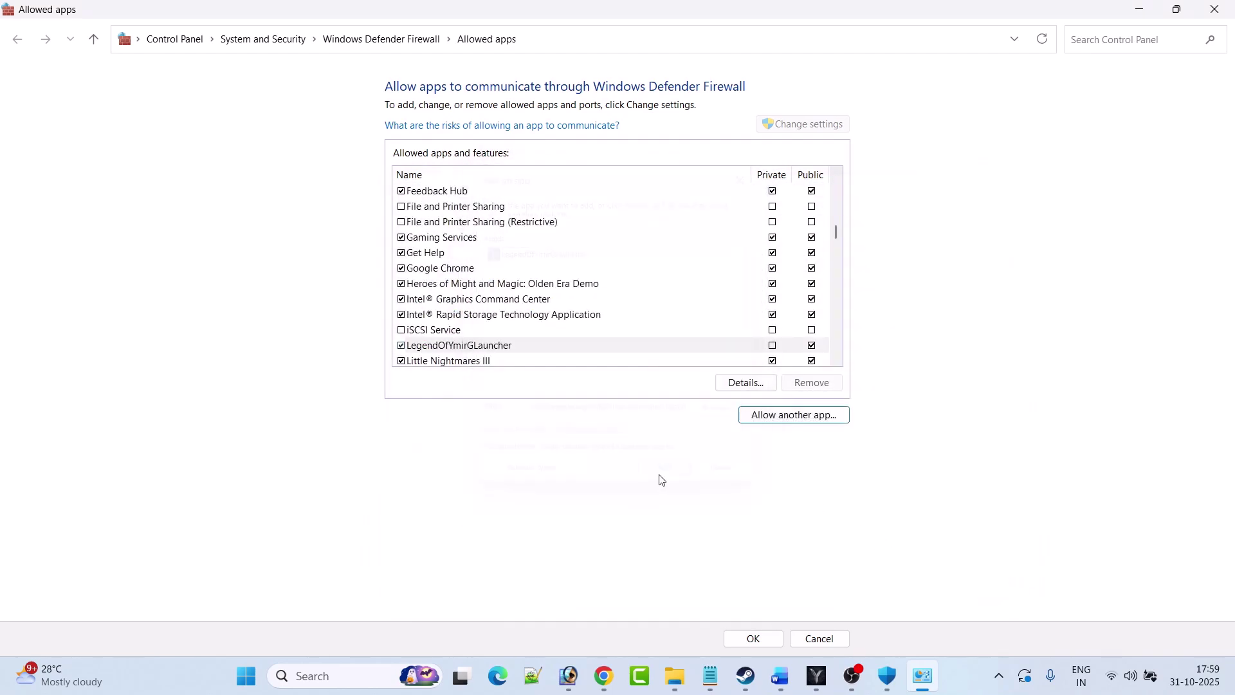
{"action": "left_click", "coordinate": [669, 475]}
Add the YmirGL application from the LegendOfYmirG client folder to the apps allowed through Windows Defender Firewall.
{"action": "left_click", "coordinate": [812, 416]}
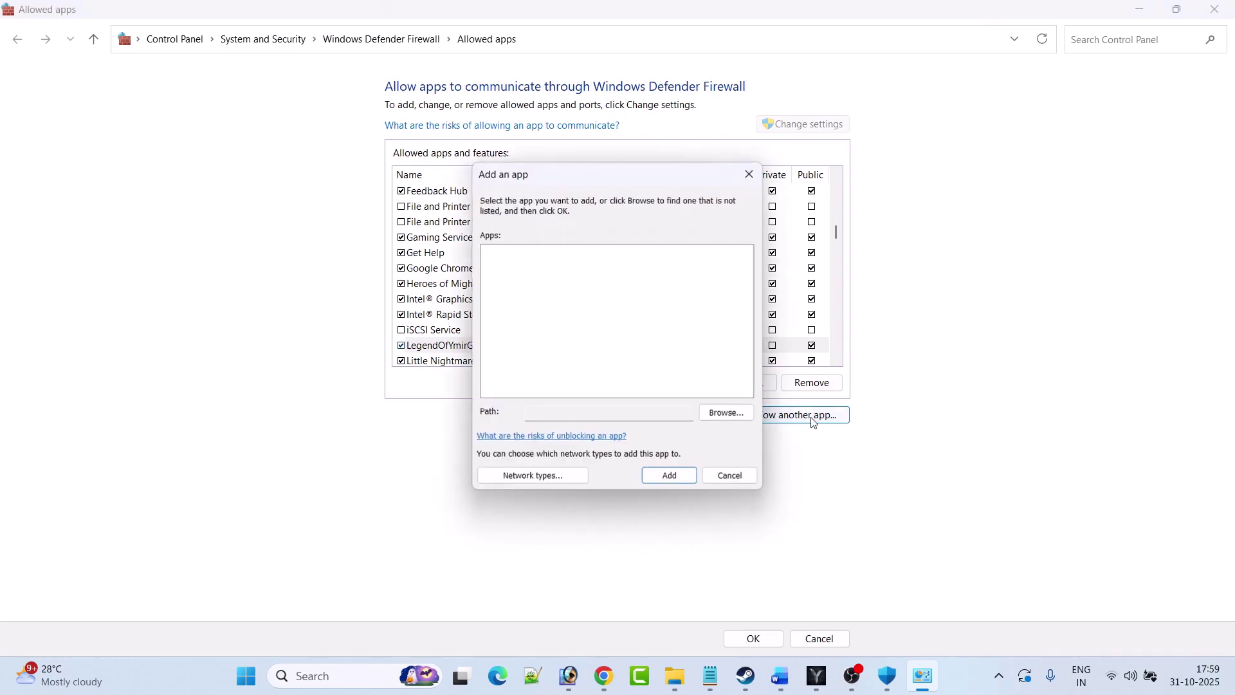
{"action": "left_click", "coordinate": [725, 413]}
{"action": "left_click", "coordinate": [496, 224]}
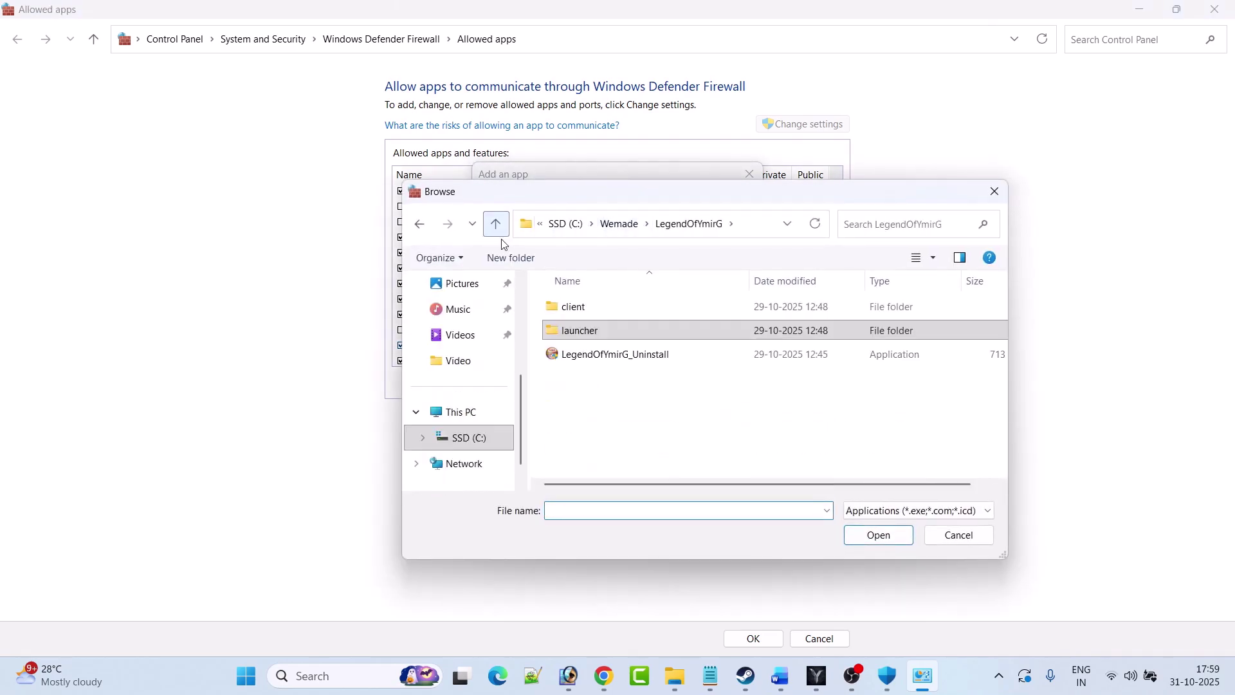
{"action": "double_click", "coordinate": [585, 312]}
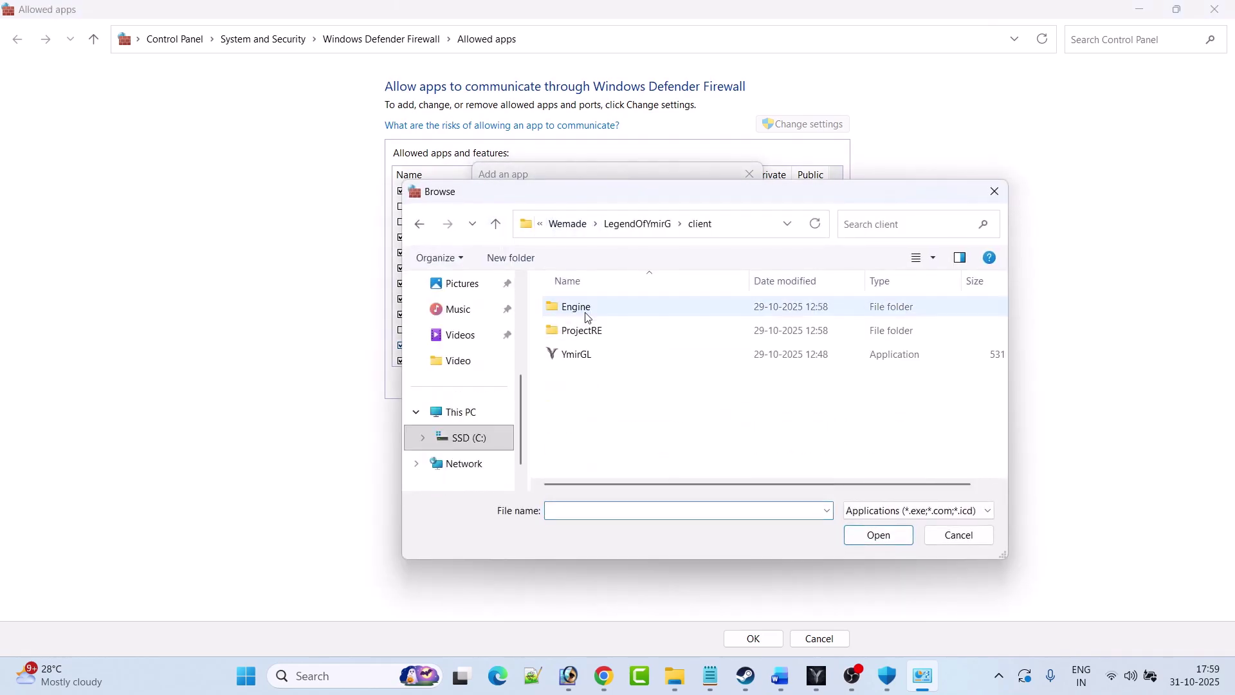
{"action": "left_click", "coordinate": [589, 359]}
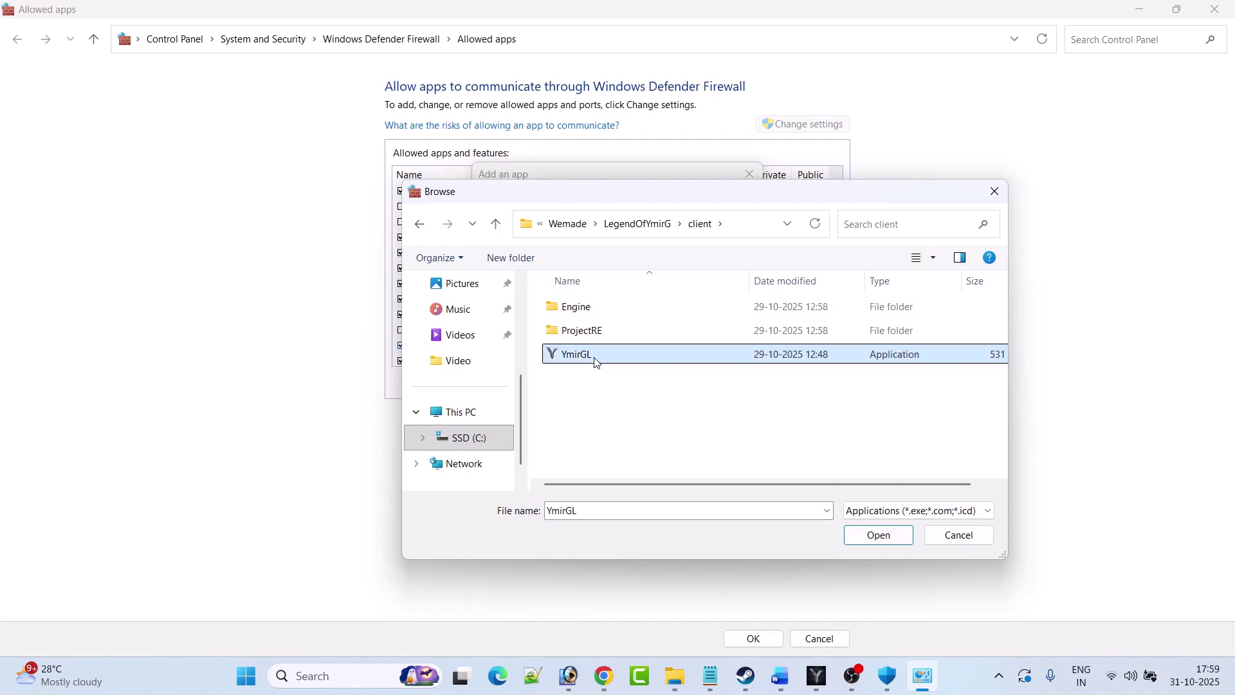
{"action": "left_click", "coordinate": [874, 535]}
{"action": "left_click", "coordinate": [677, 472]}
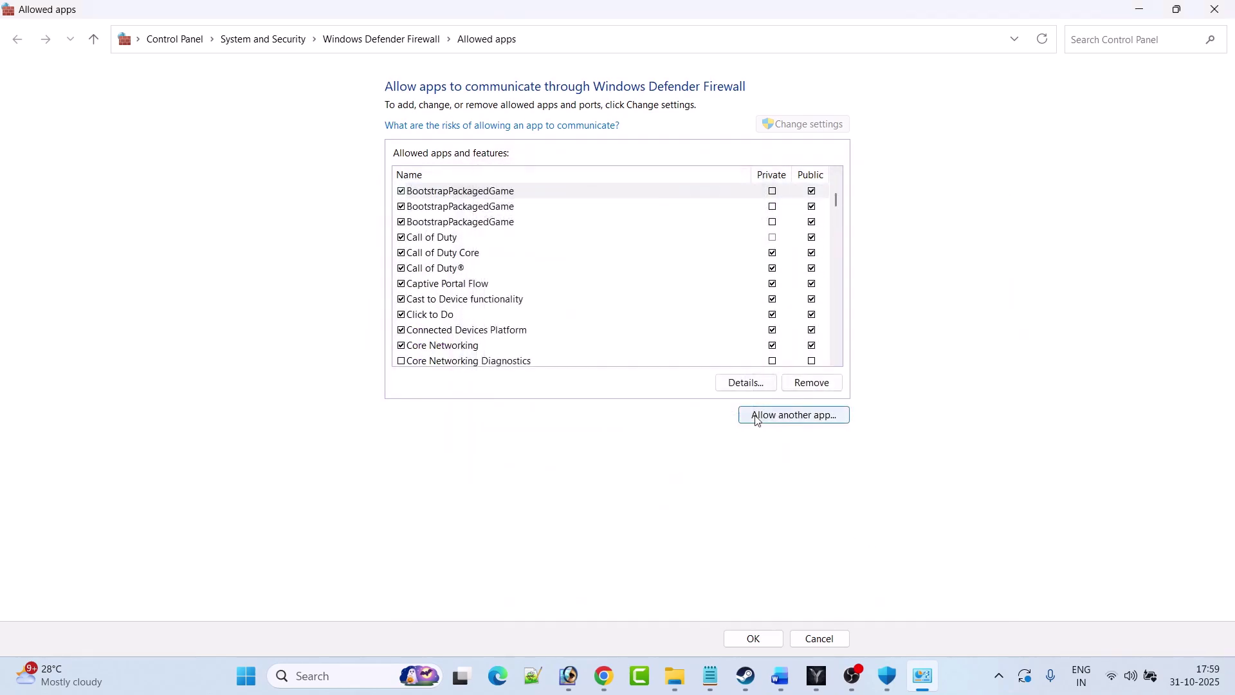
Allow YmirGL-Win64-Shipping from client\ProjectRE\Binaries\Win64 through Windows Defender Firewall and save the allowed apps list.
{"action": "left_click", "coordinate": [816, 420]}
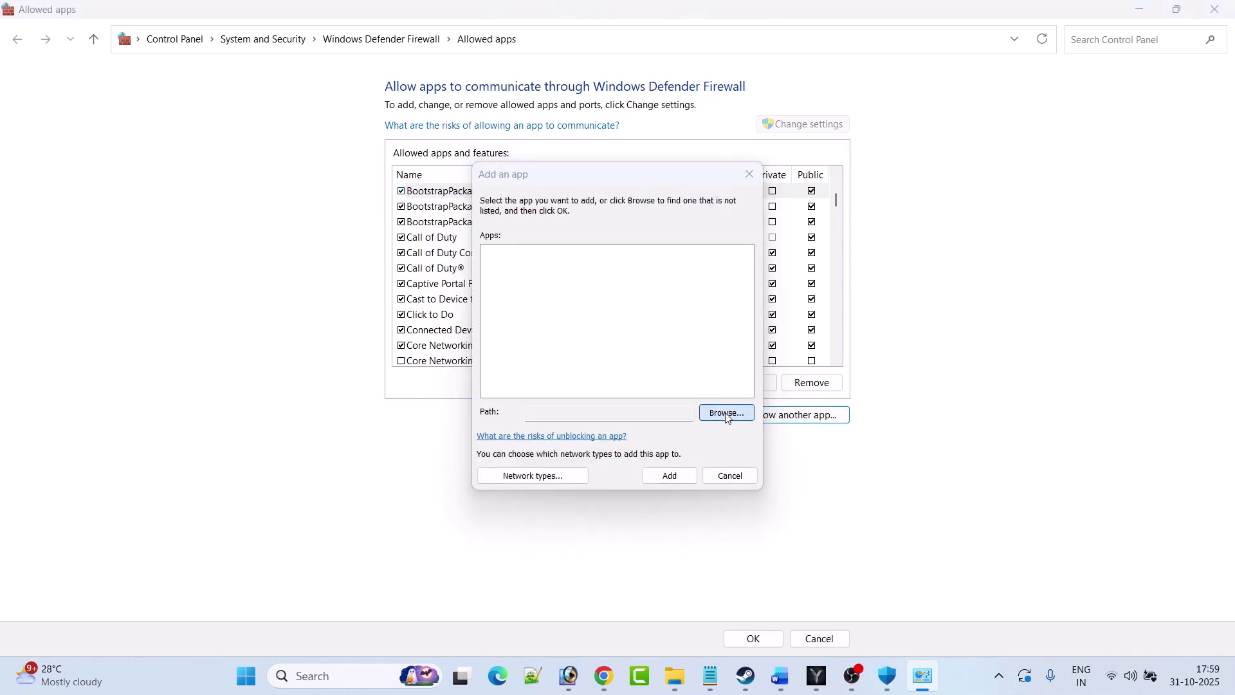
{"action": "left_click", "coordinate": [714, 404]}
{"action": "double_click", "coordinate": [590, 332]}
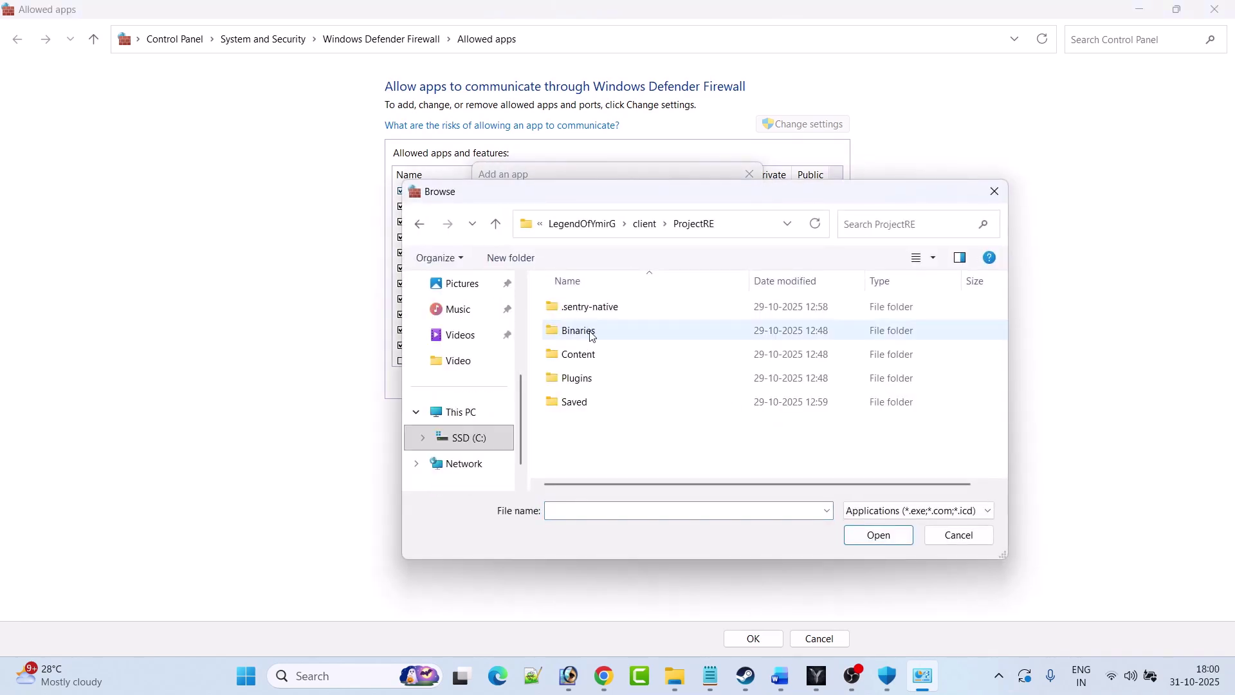
{"action": "left_click", "coordinate": [584, 334]}
{"action": "double_click", "coordinate": [584, 334]}
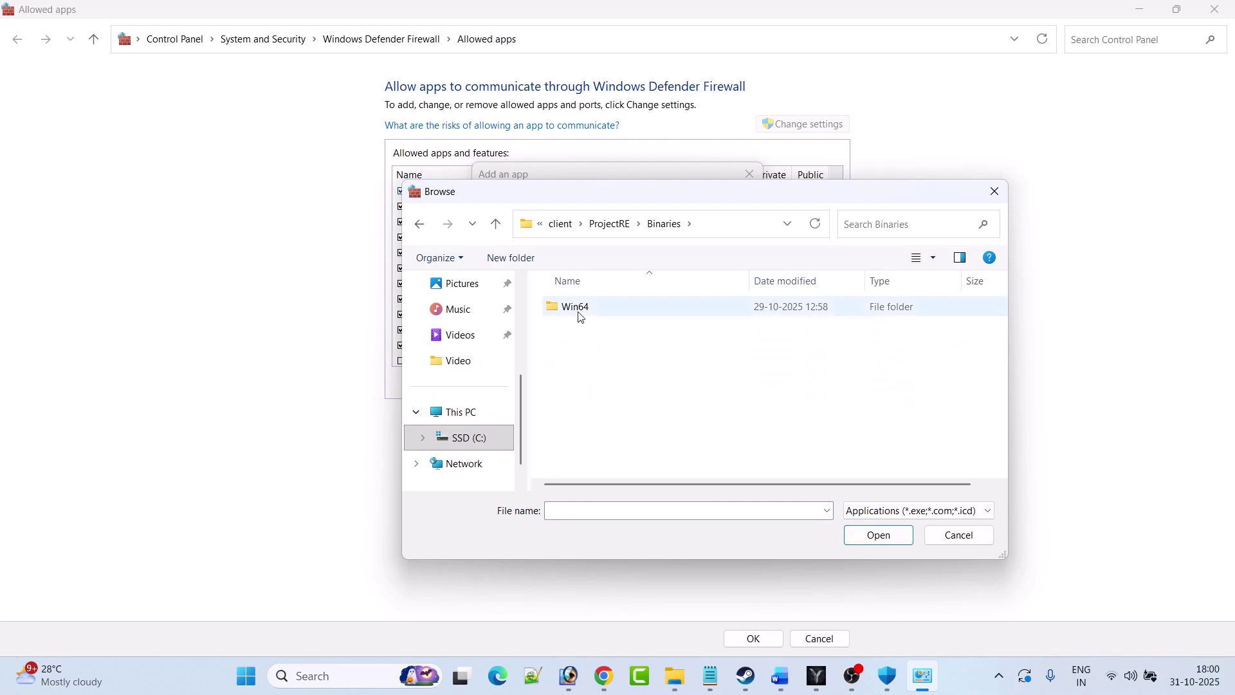
{"action": "double_click", "coordinate": [582, 311]}
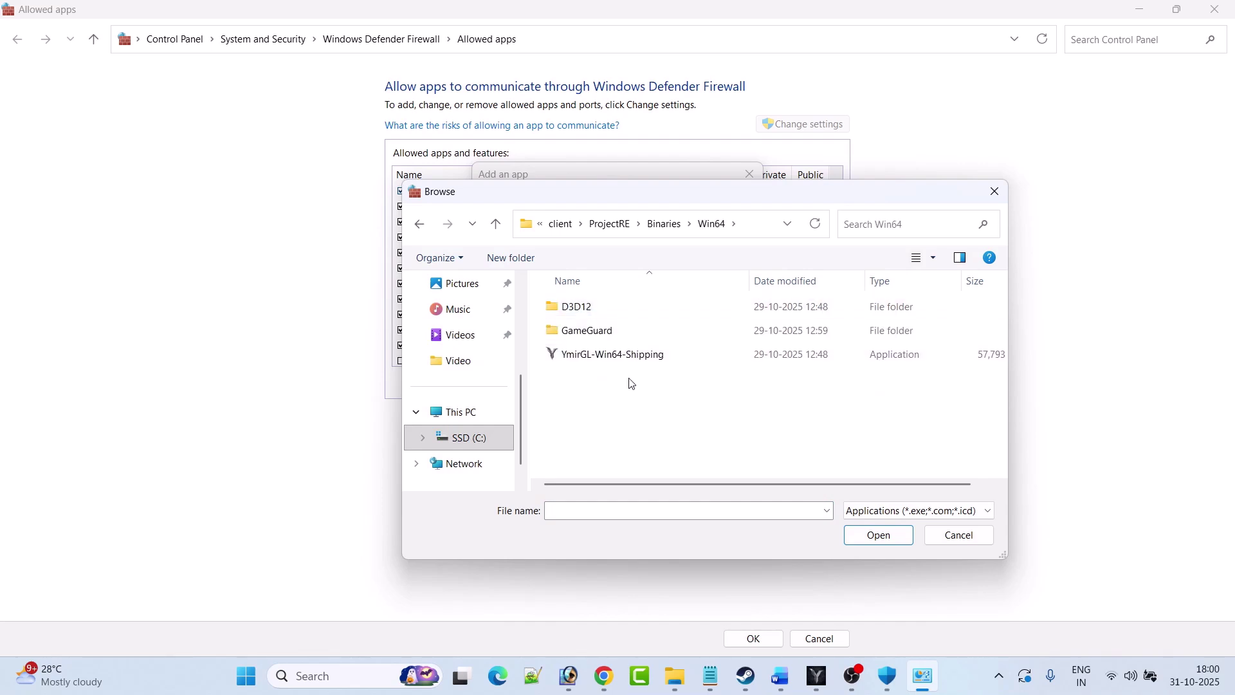
{"action": "left_click", "coordinate": [589, 356]}
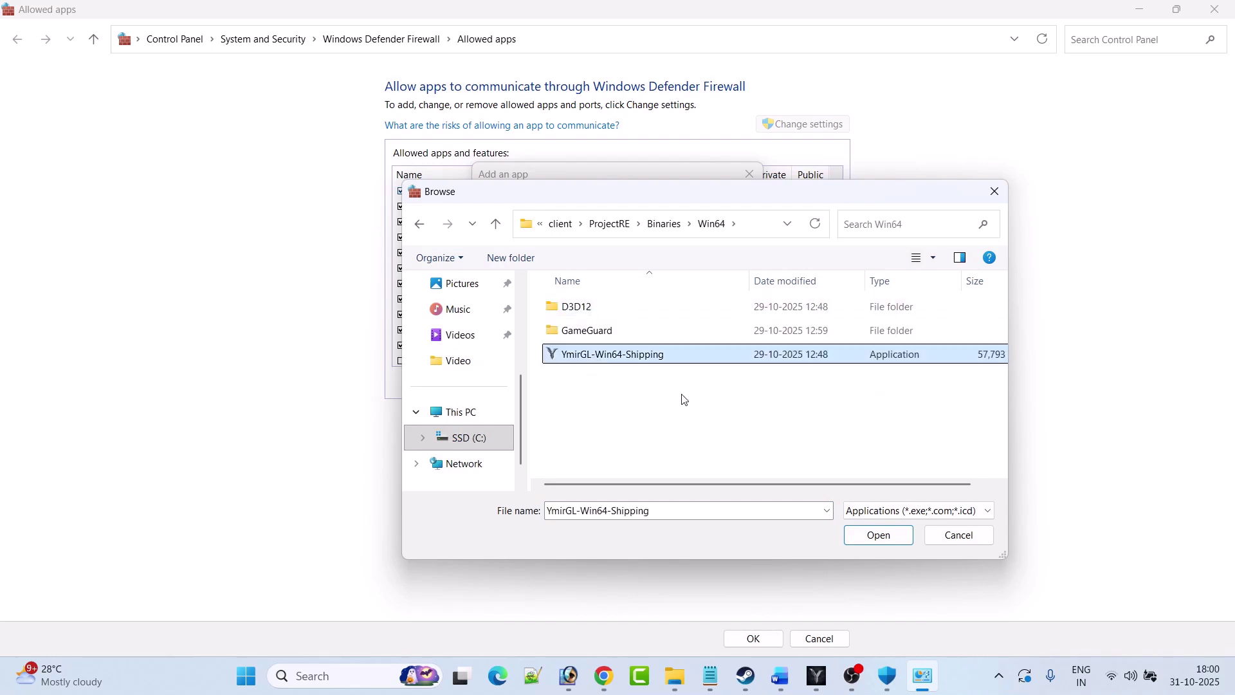
{"action": "left_click", "coordinate": [876, 536]}
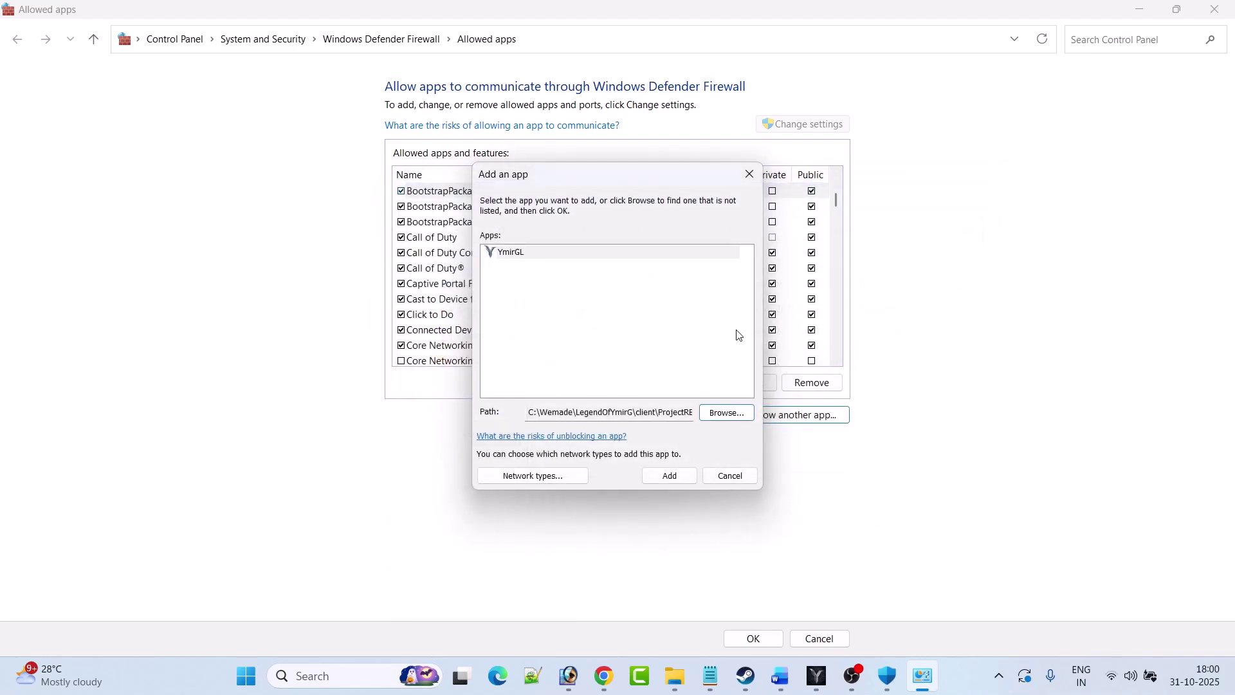
{"action": "left_click", "coordinate": [673, 475]}
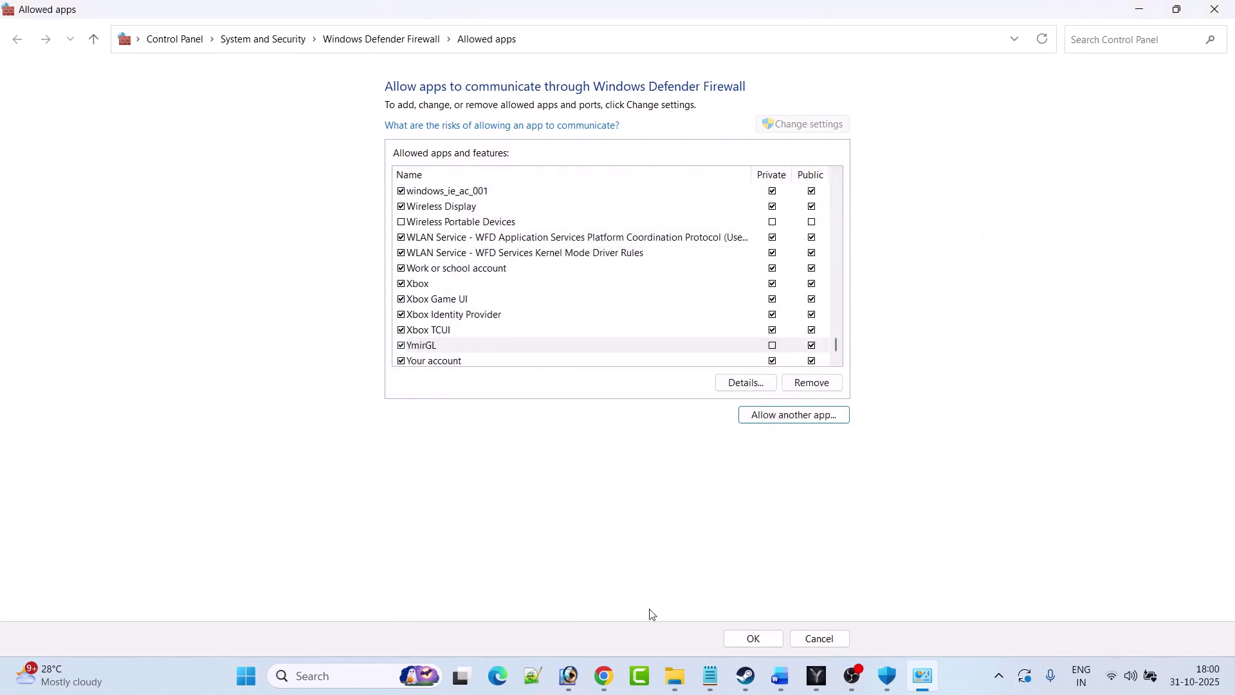
{"action": "left_click", "coordinate": [754, 639]}
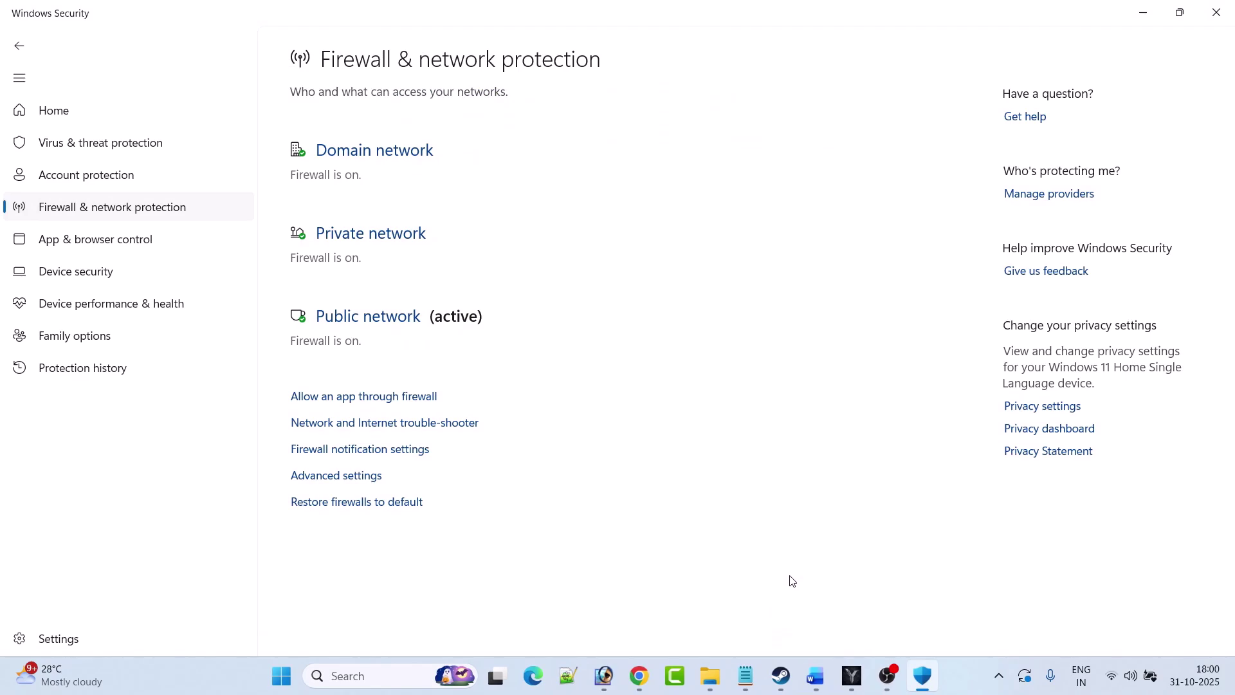
Switch to the Word document, go from Fix 4 to Fix 5 and highlight the Visual C++ download link.
{"action": "left_click", "coordinate": [816, 676]}
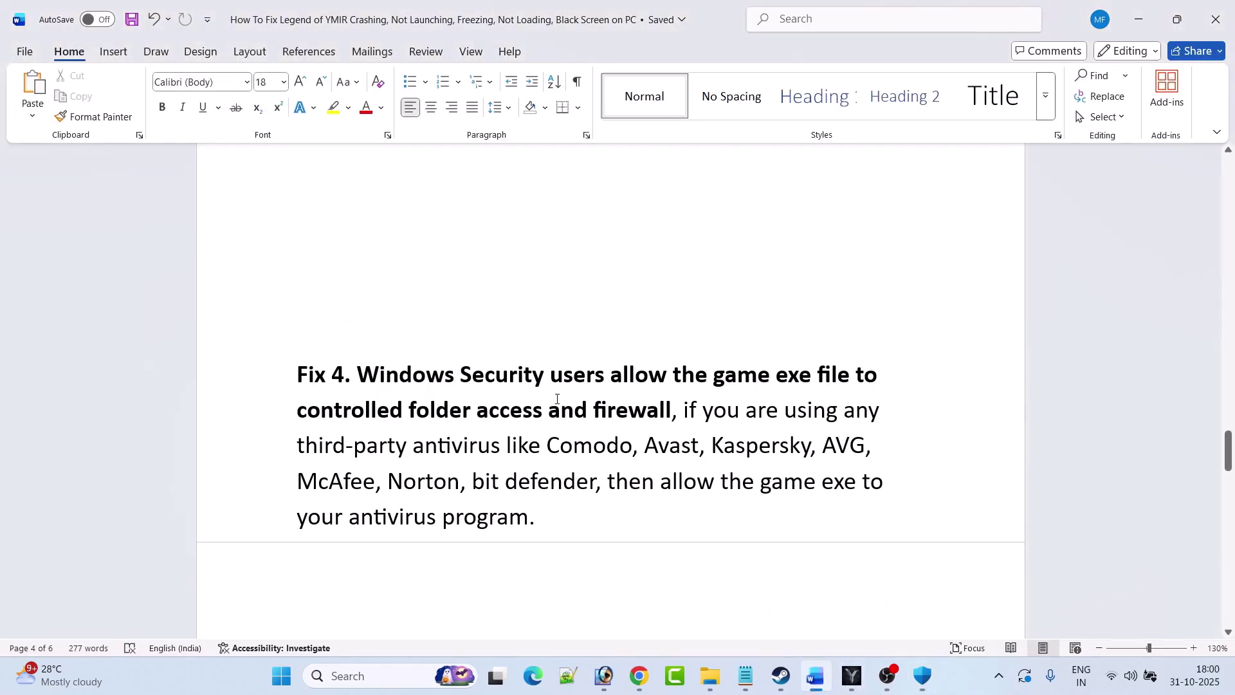
{"action": "scroll", "coordinate": [558, 399], "scroll_direction": "down", "scroll_amount": 1}
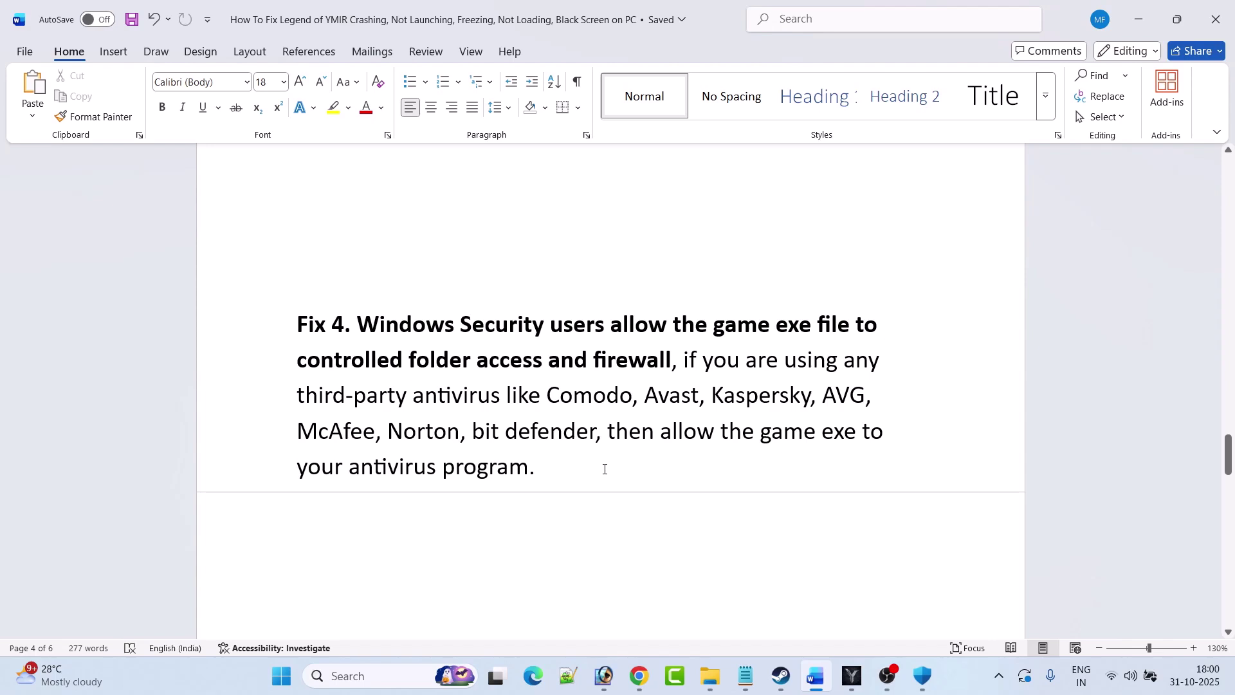
{"action": "scroll", "coordinate": [605, 469], "scroll_direction": "down", "scroll_amount": 6}
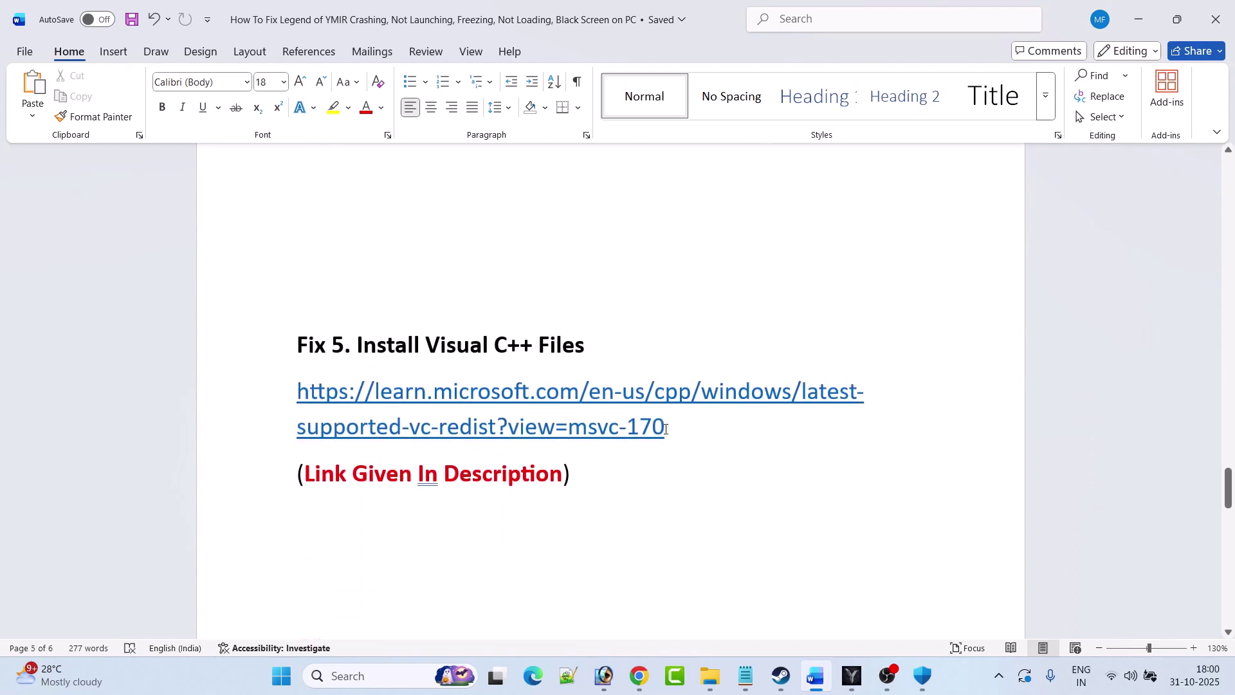
{"action": "left_click_drag", "start_coordinate": [665, 429], "coordinate": [283, 412]}
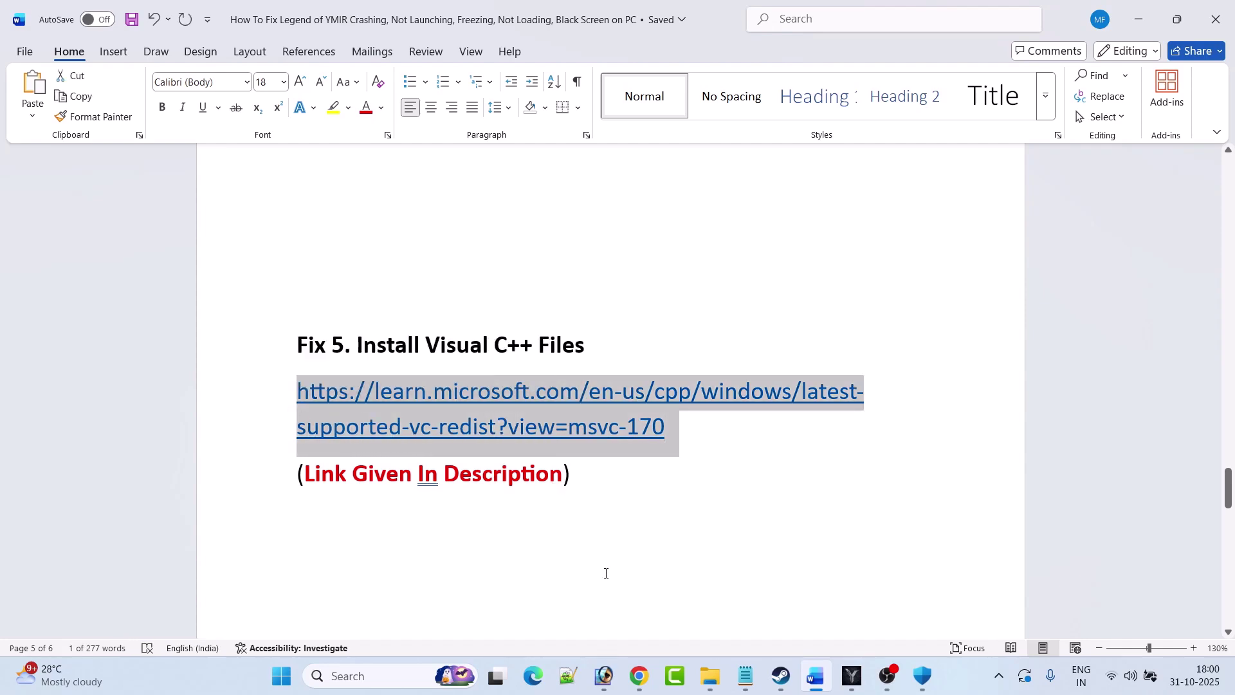
Switch to Chrome, download the latest supported X86 and X64 Visual C++ redistributables from the Microsoft page, and open both downloaded installers.
{"action": "left_click", "coordinate": [639, 676]}
{"action": "scroll", "coordinate": [601, 431], "scroll_direction": "down", "scroll_amount": 5}
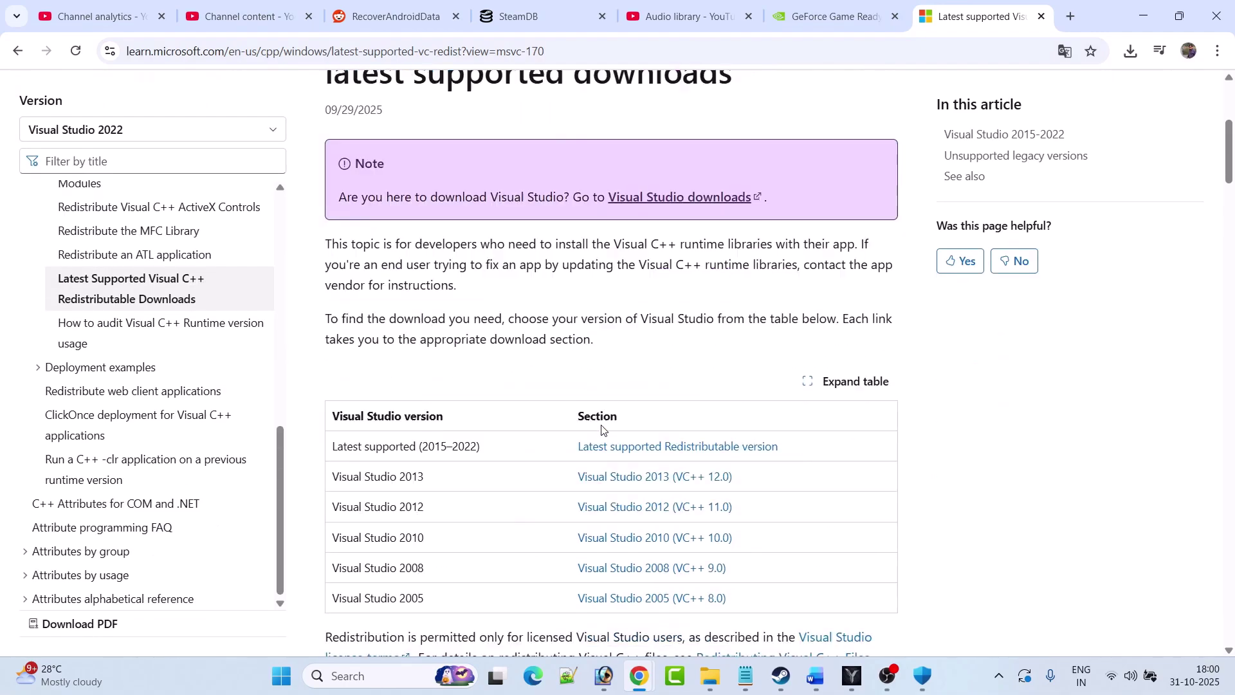
{"action": "scroll", "coordinate": [601, 430], "scroll_direction": "down", "scroll_amount": 15}
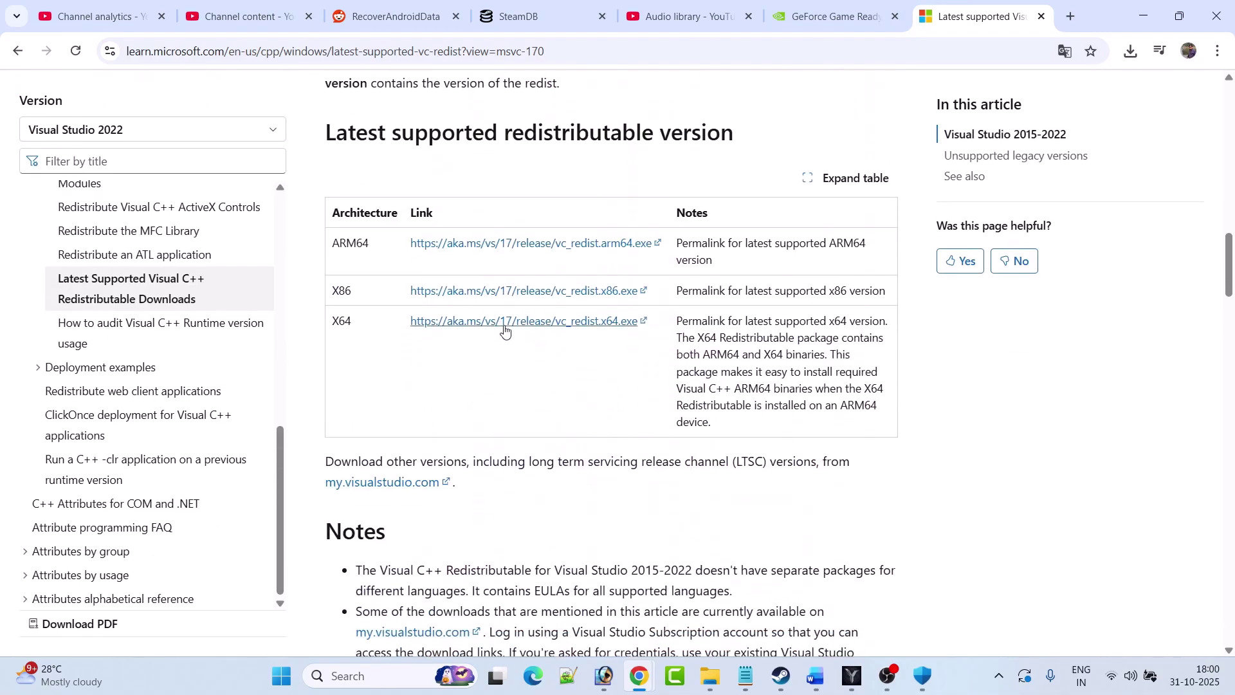
{"action": "left_click", "coordinate": [505, 299]}
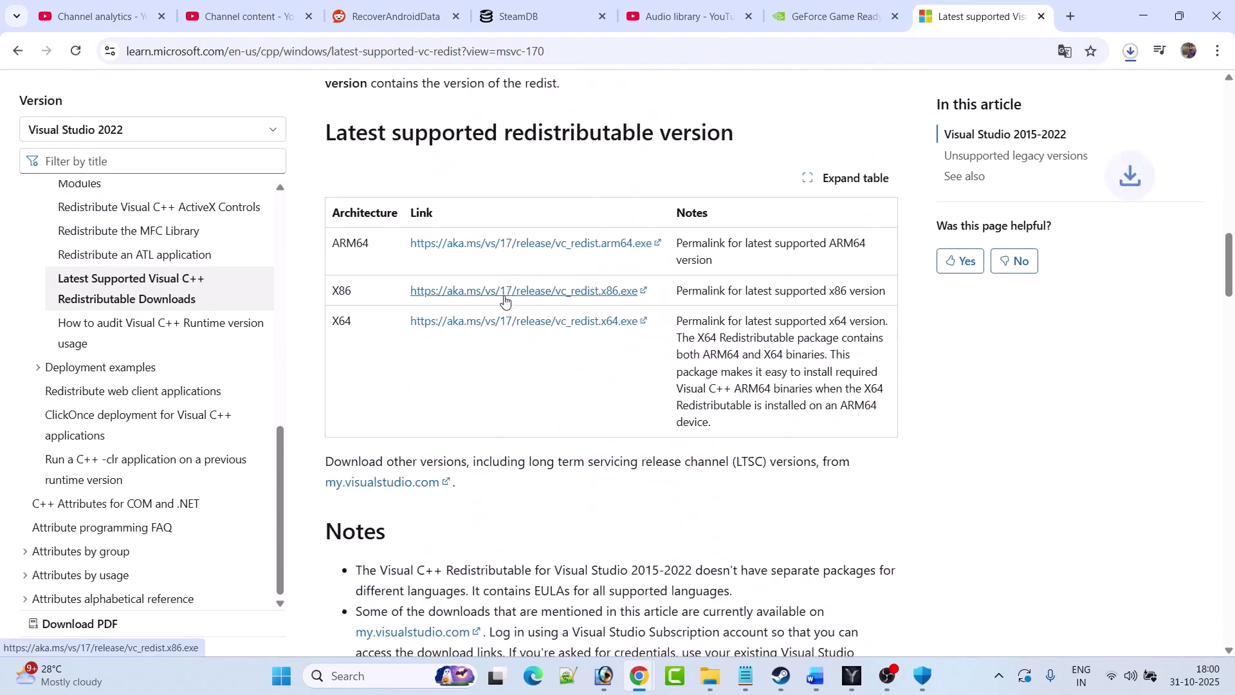
{"action": "left_click", "coordinate": [504, 324]}
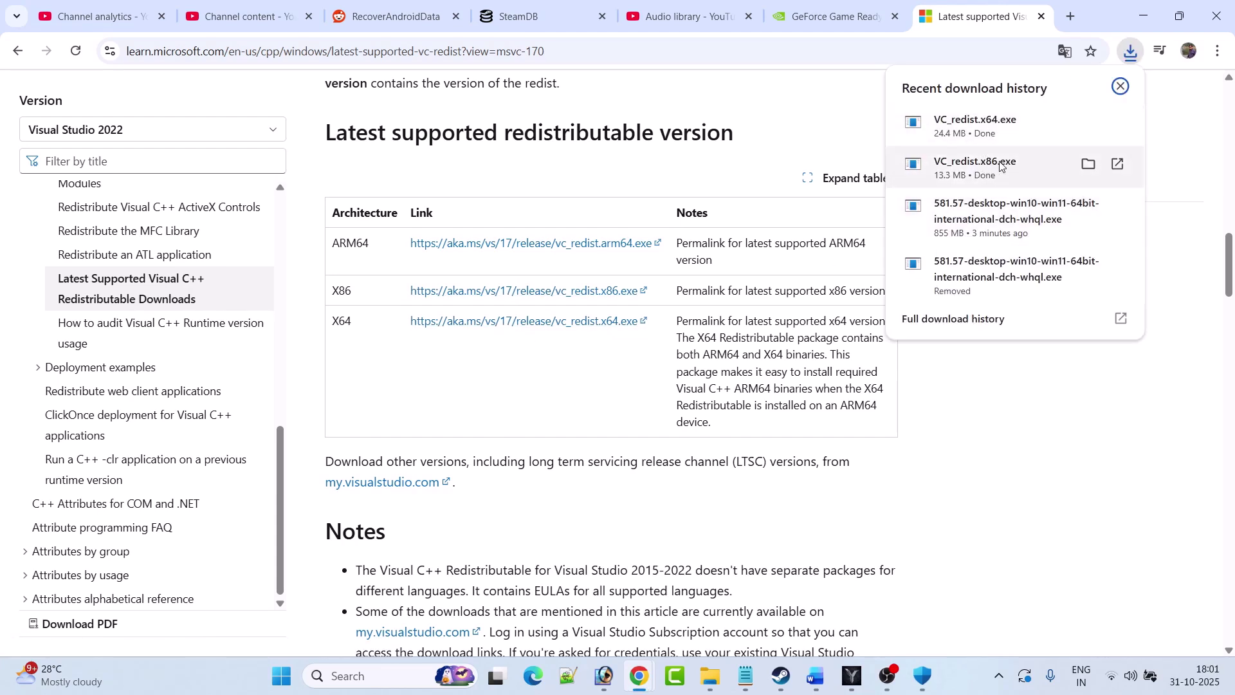
{"action": "left_click", "coordinate": [995, 126]}
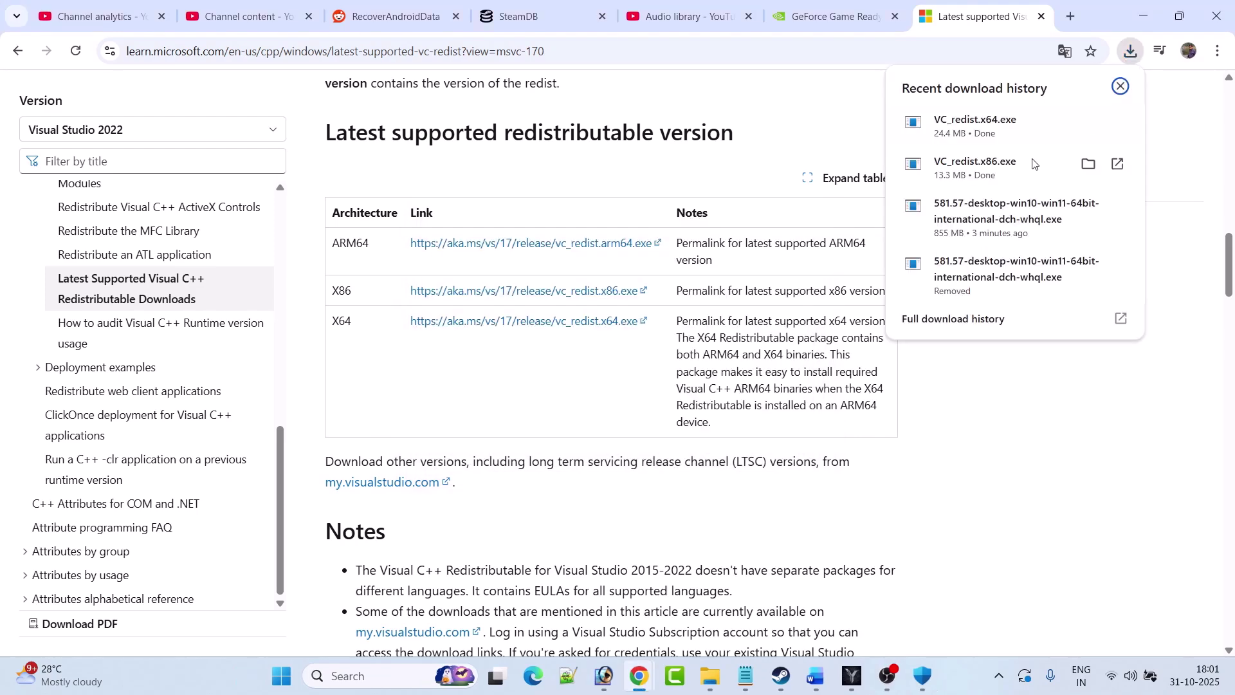
{"action": "left_click", "coordinate": [996, 175]}
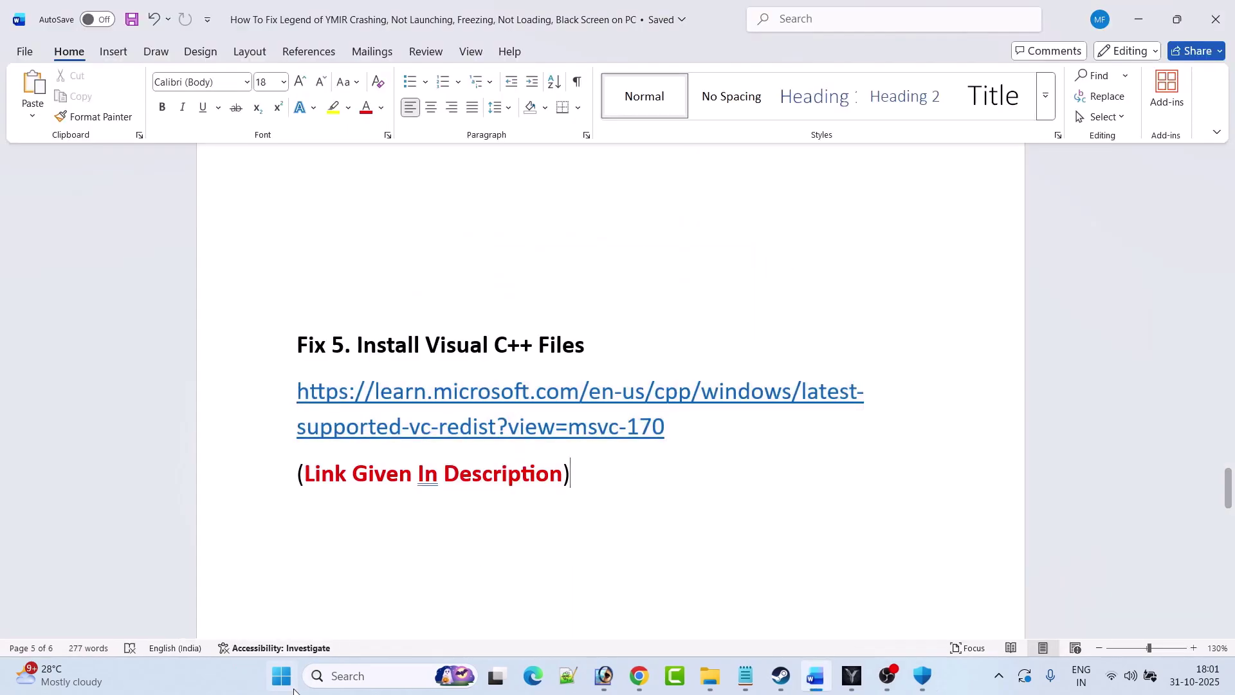
Display the computer's power options to locate Restart and close them again.
{"action": "left_click", "coordinate": [287, 683]}
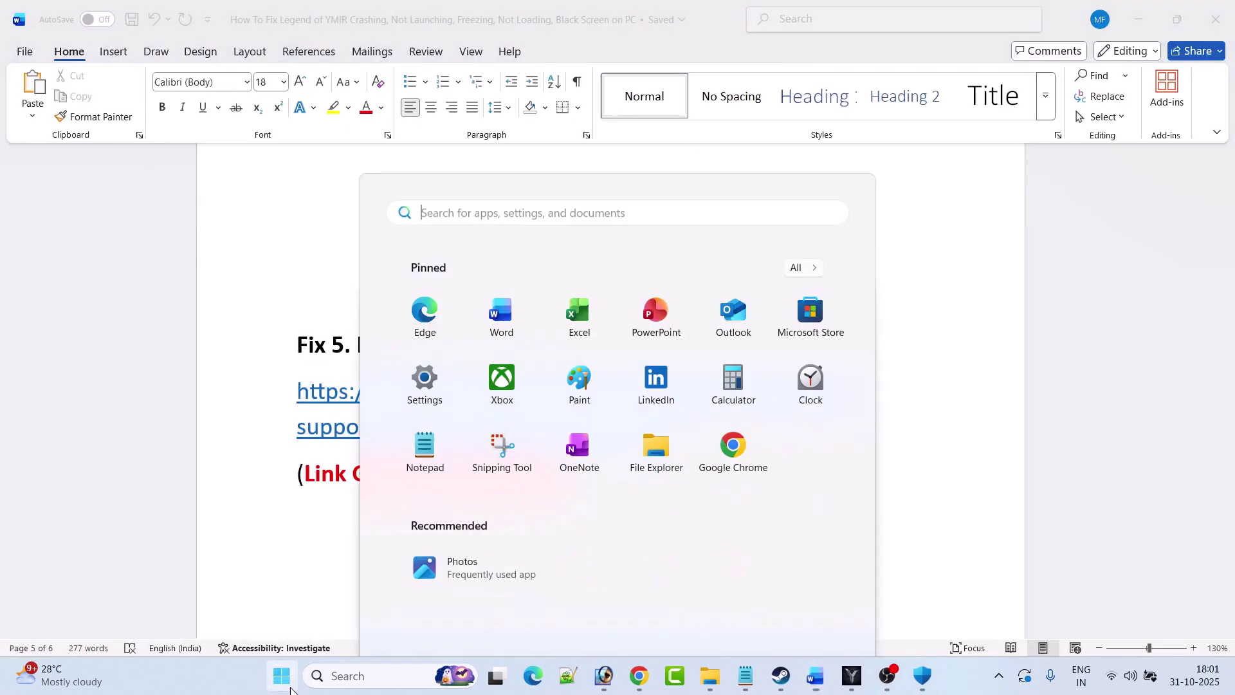
{"action": "left_click", "coordinate": [815, 624]}
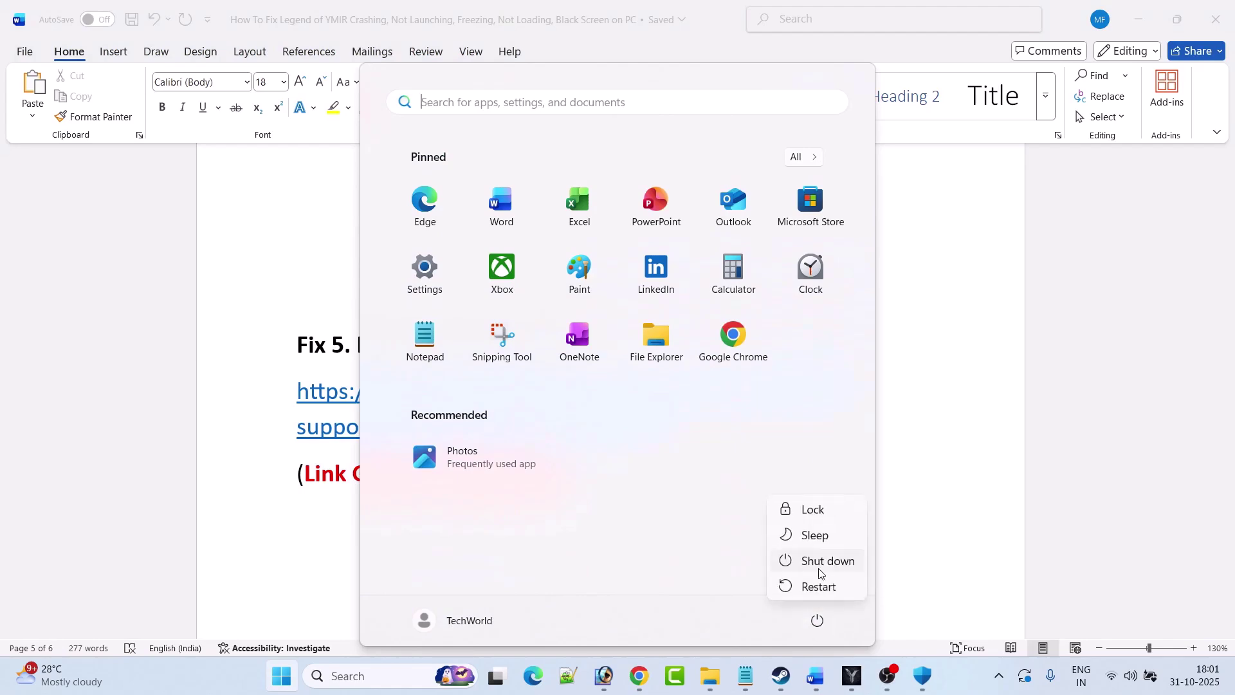
{"action": "left_click", "coordinate": [924, 550]}
{"action": "left_click", "coordinate": [924, 516]}
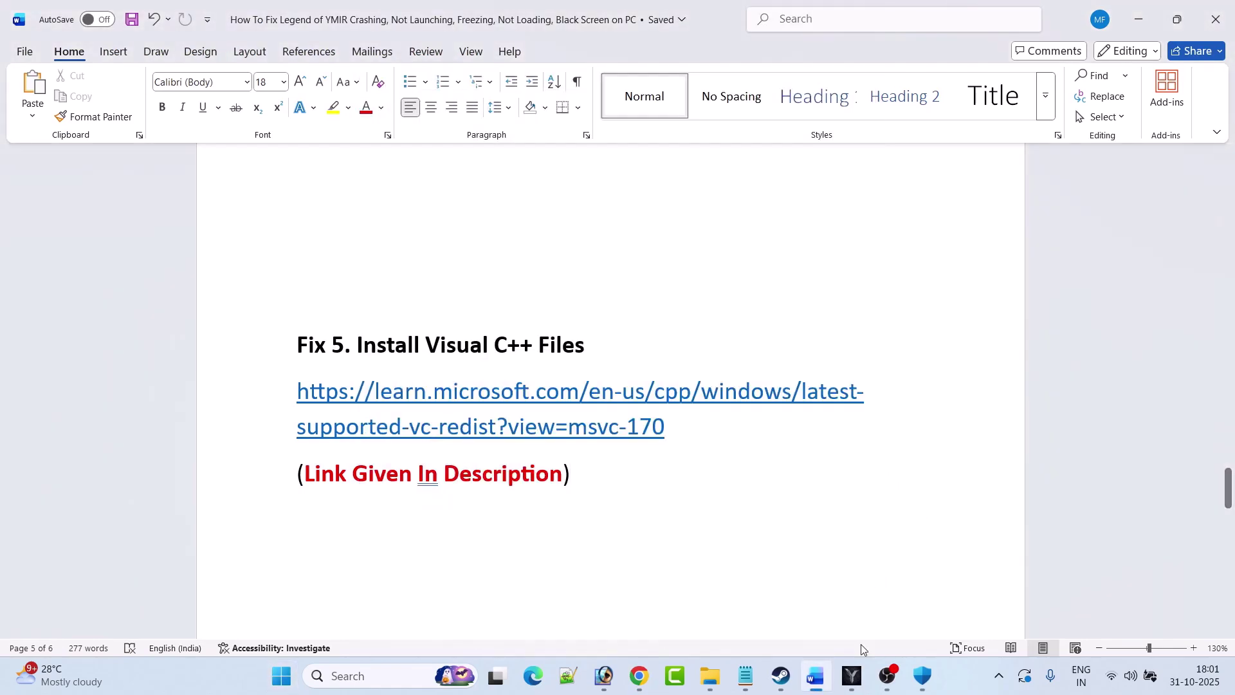
Bring up the Legend of YMIR launcher, hide it again, and go to Fix 6 in the Word document.
{"action": "left_click", "coordinate": [852, 676]}
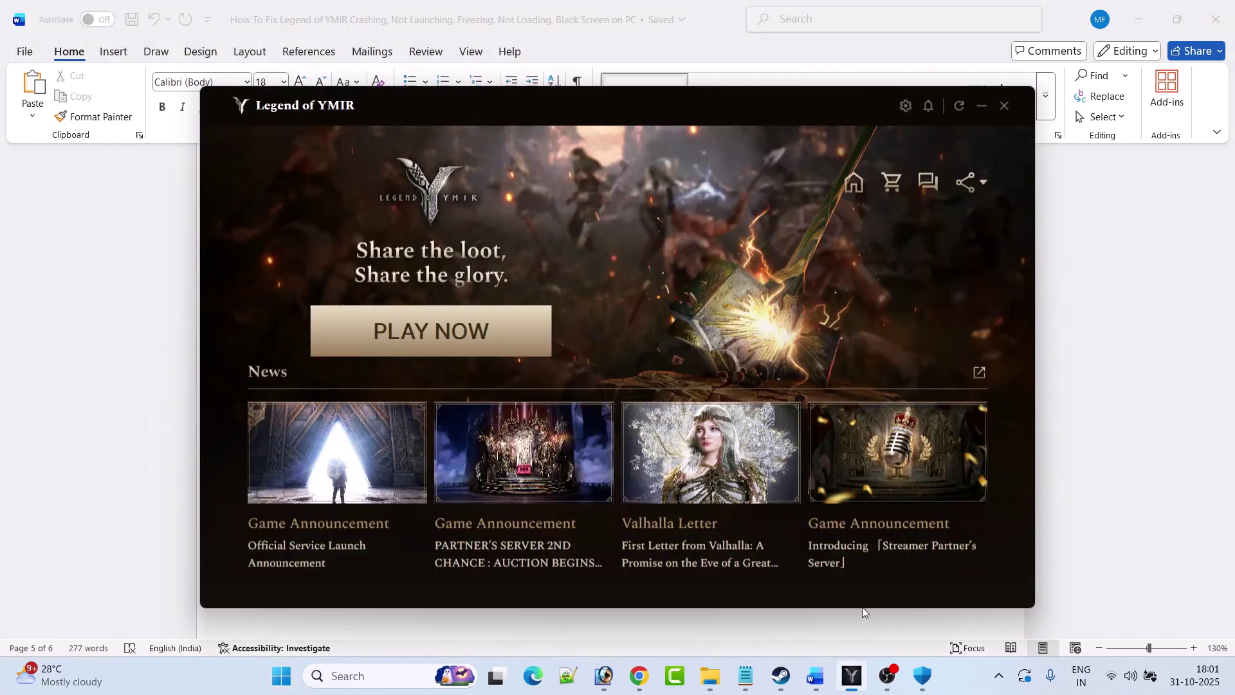
{"action": "left_click", "coordinate": [856, 690]}
{"action": "scroll", "coordinate": [533, 456], "scroll_direction": "down", "scroll_amount": 1}
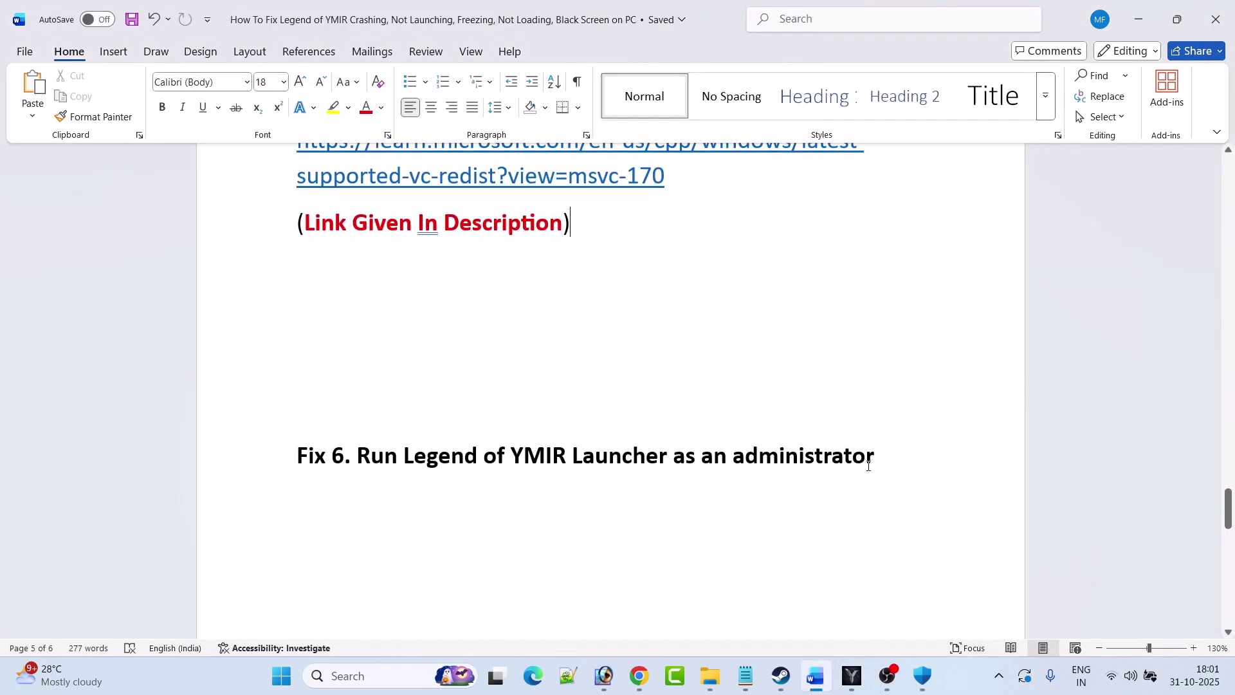
Show the desktop and locate the Run as administrator option for the Legend of YMIR shortcut, then dismiss the options.
{"action": "key", "text": "super+d"}
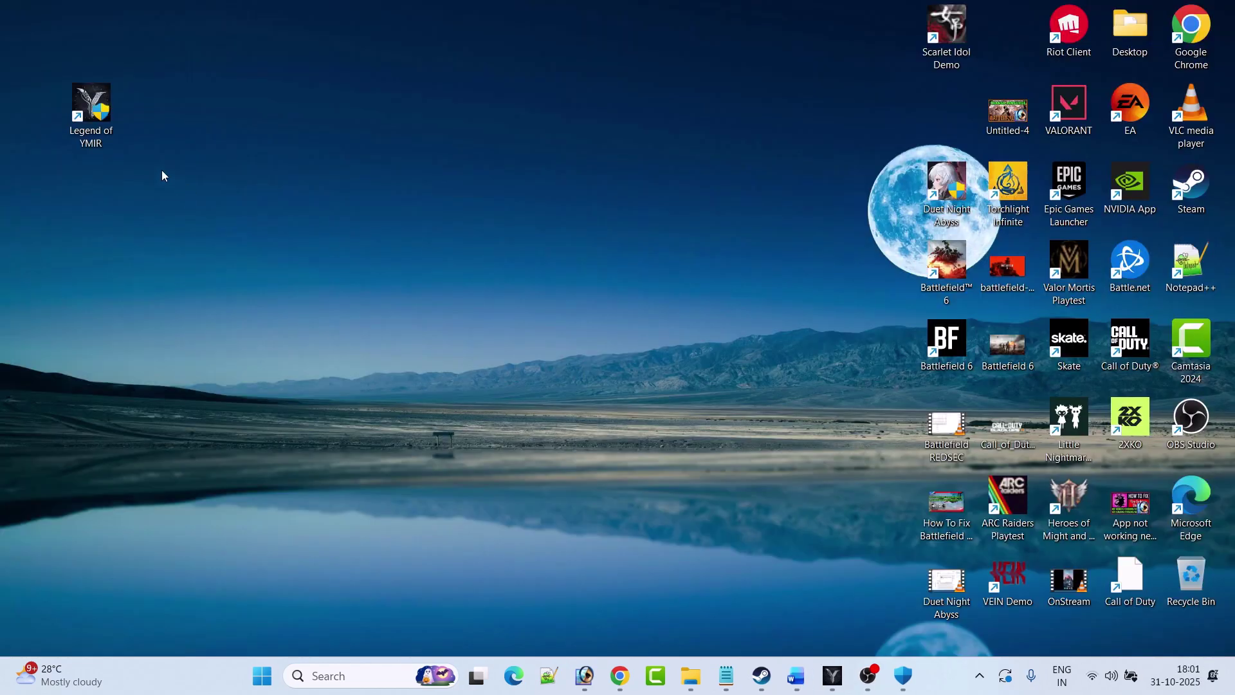
{"action": "right_click", "coordinate": [97, 113]}
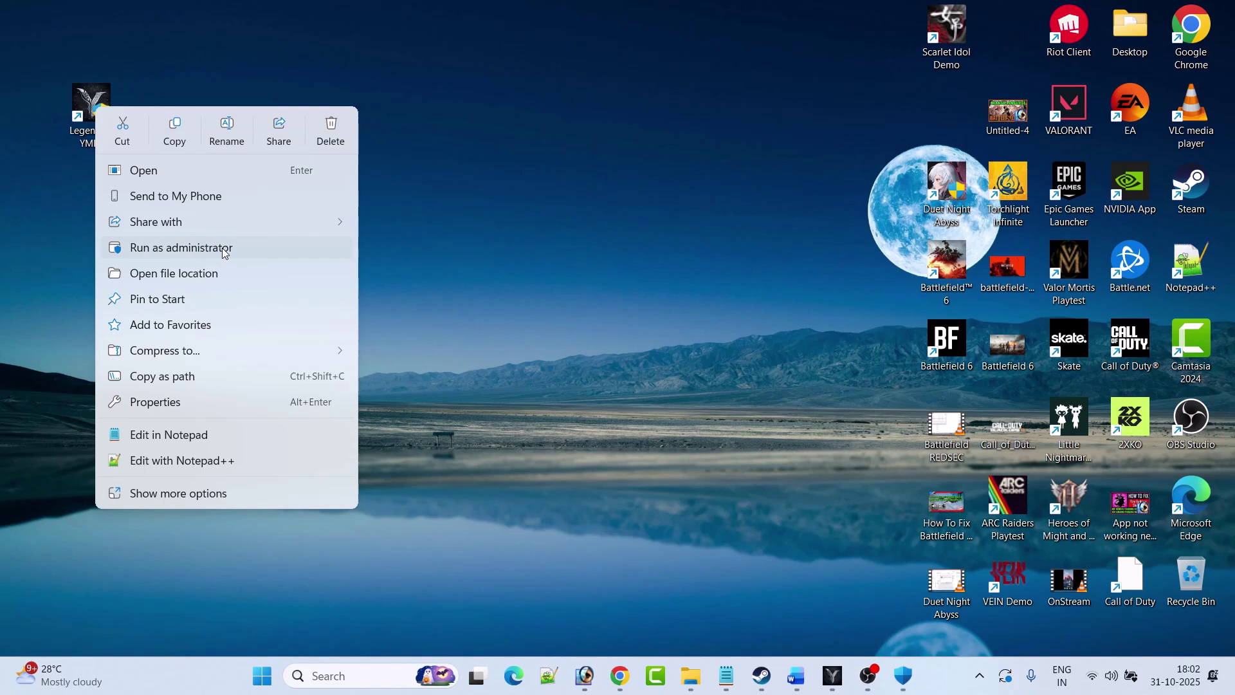
{"action": "left_click", "coordinate": [614, 339]}
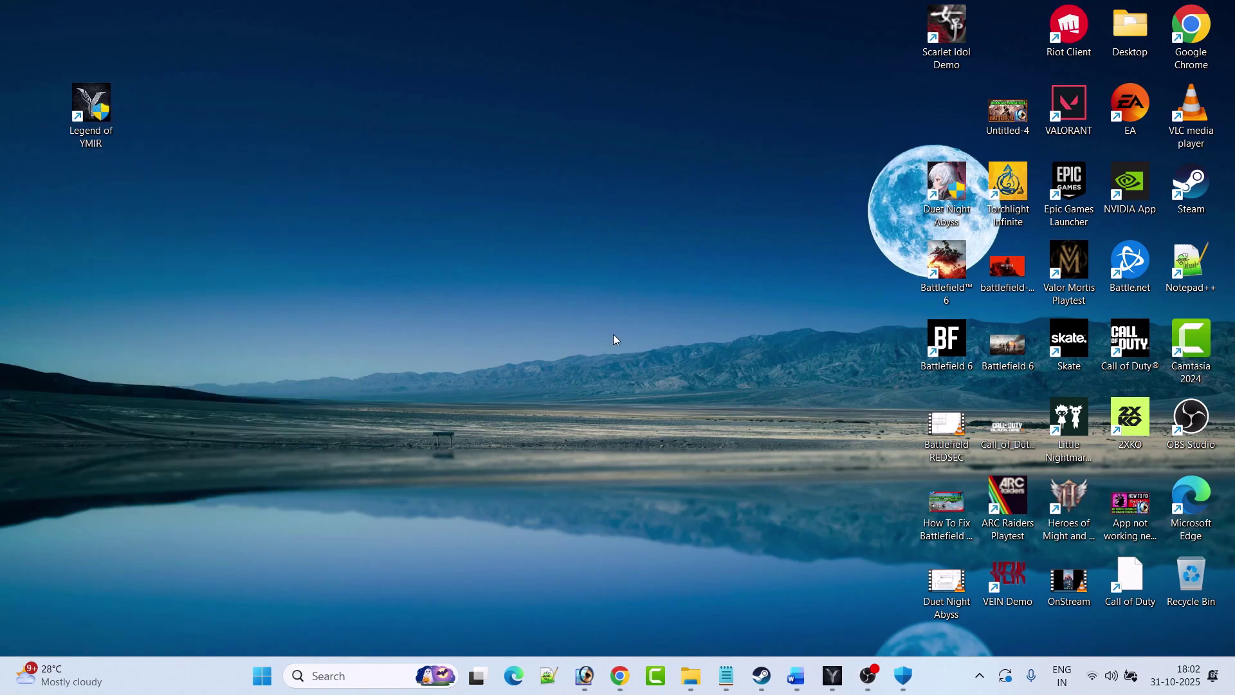
Return to the Word document and go to Fix 7 about restarting the WiFi router.
{"action": "left_click", "coordinate": [798, 685]}
{"action": "scroll", "coordinate": [559, 461], "scroll_direction": "down", "scroll_amount": 6}
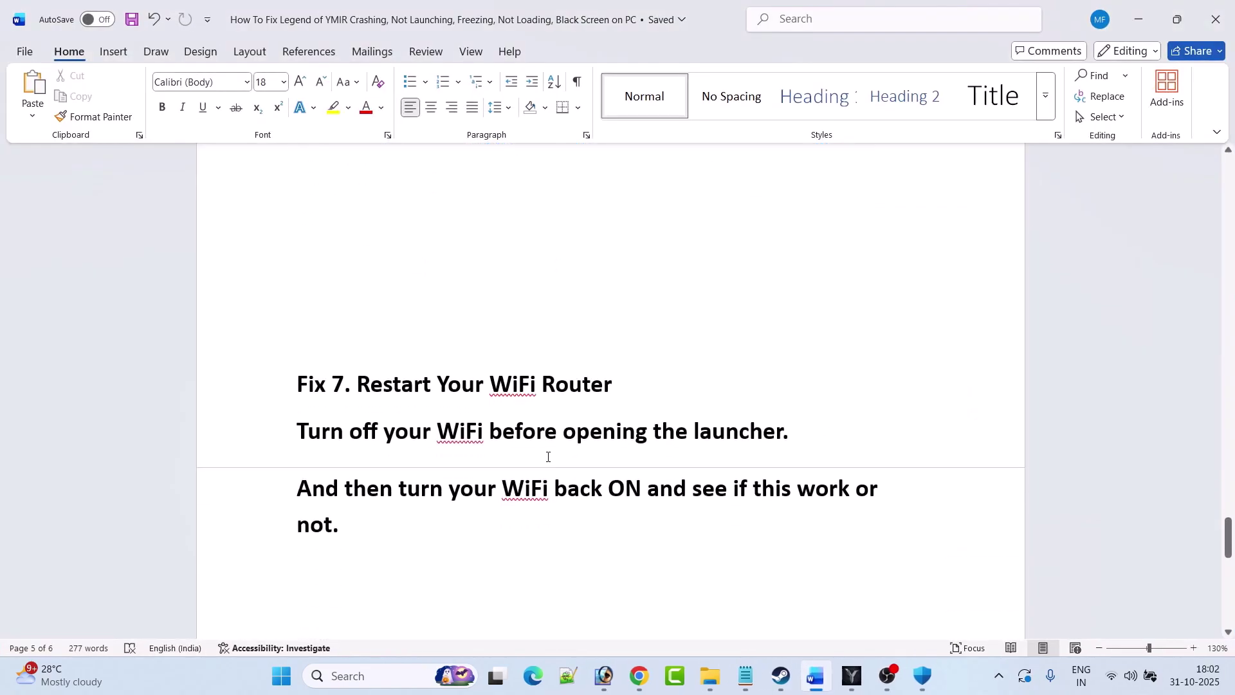